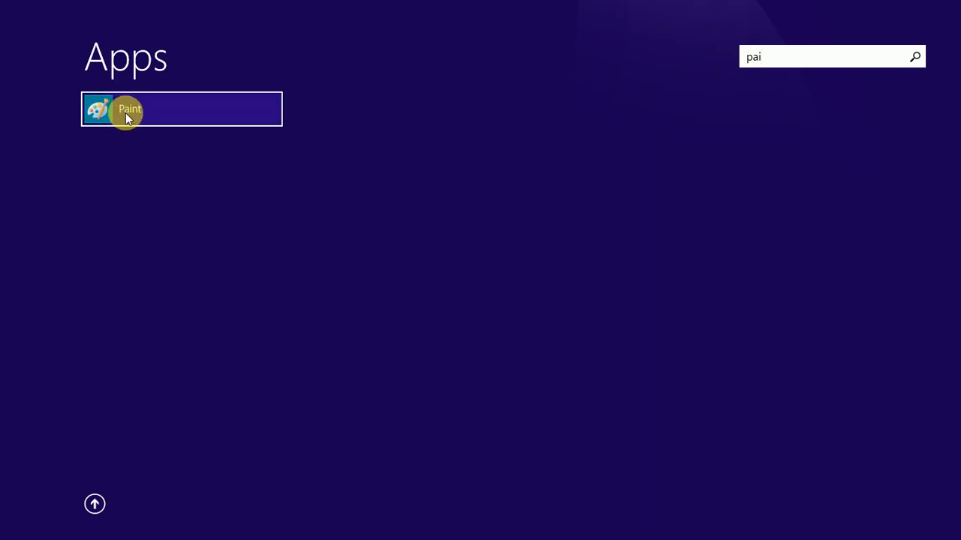
# - Launch Paint from the app search results and close its window
pyautogui.click(126, 114)
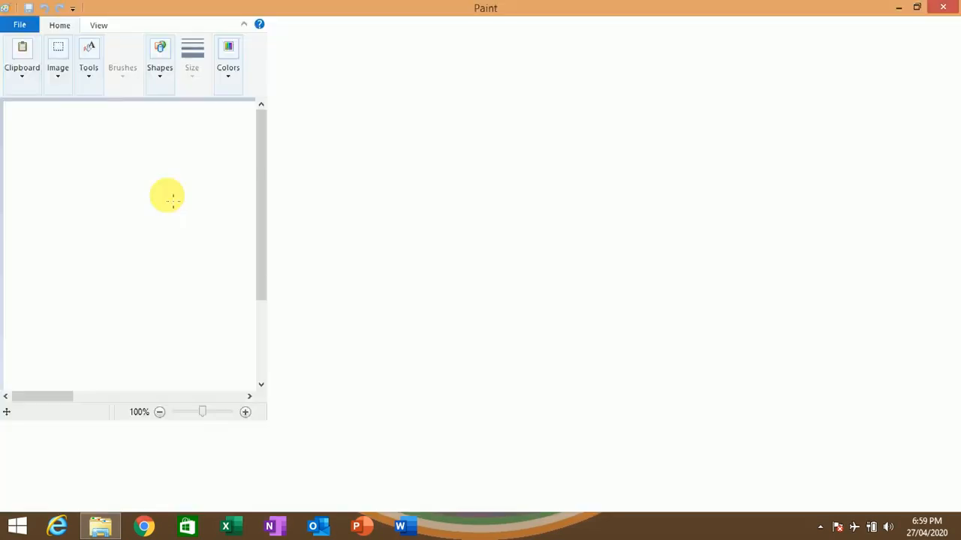
pyautogui.click(952, 6)
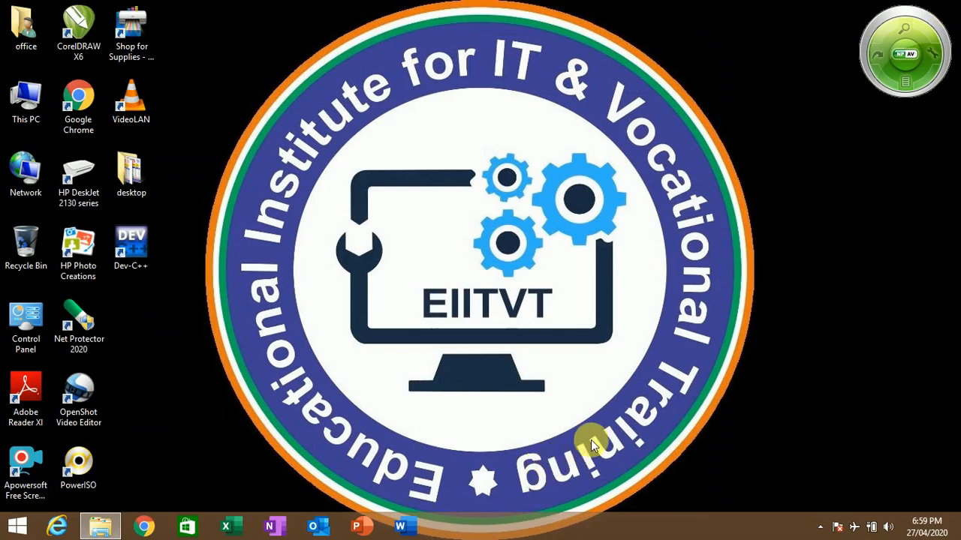
# - Launch Paint through the Run dialog with the command mspaint
pyautogui.press('super+r')
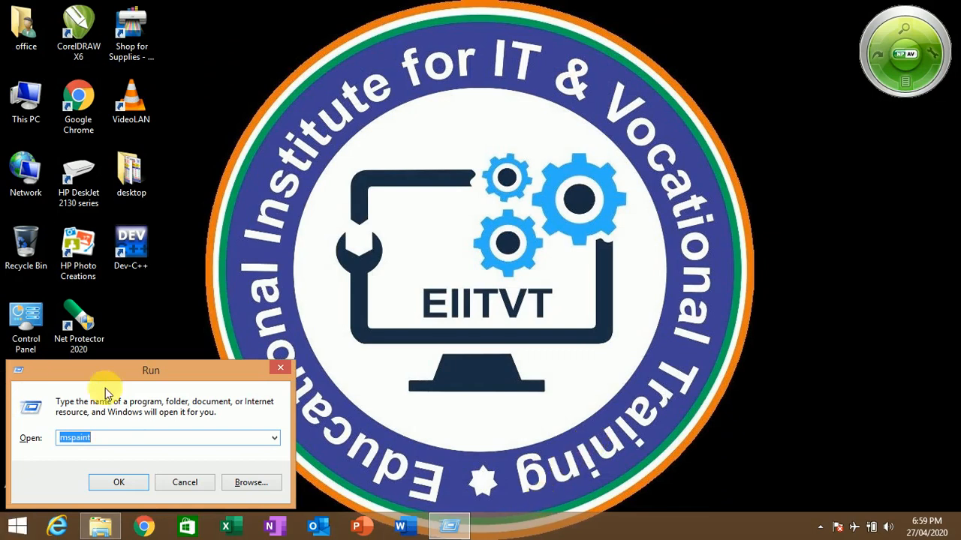
pyautogui.click(128, 439)
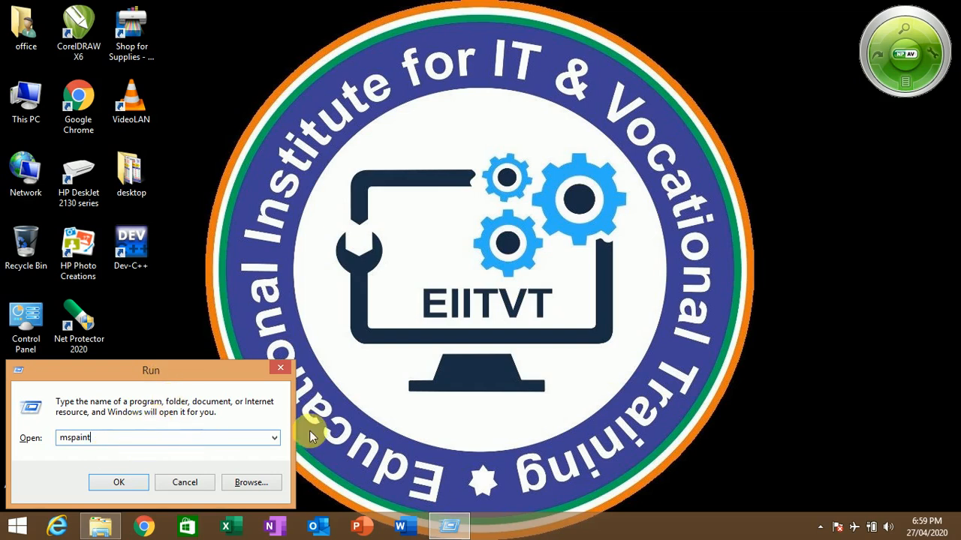
pyautogui.click(271, 439)
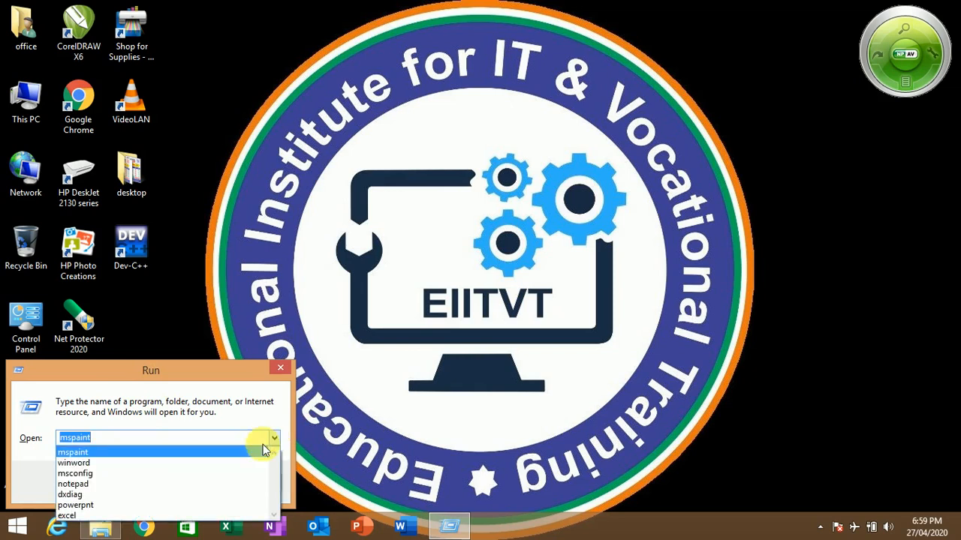
pyautogui.click(124, 452)
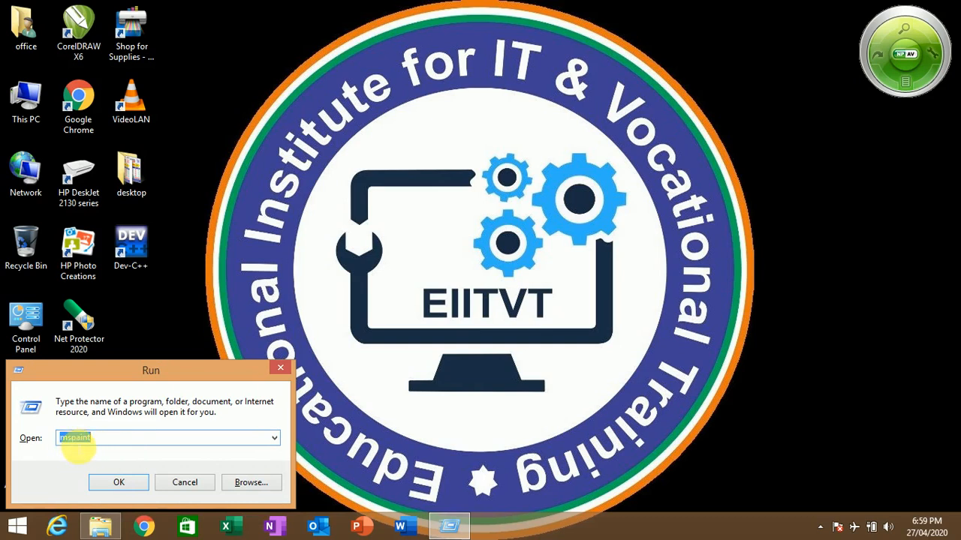
pyautogui.click(123, 487)
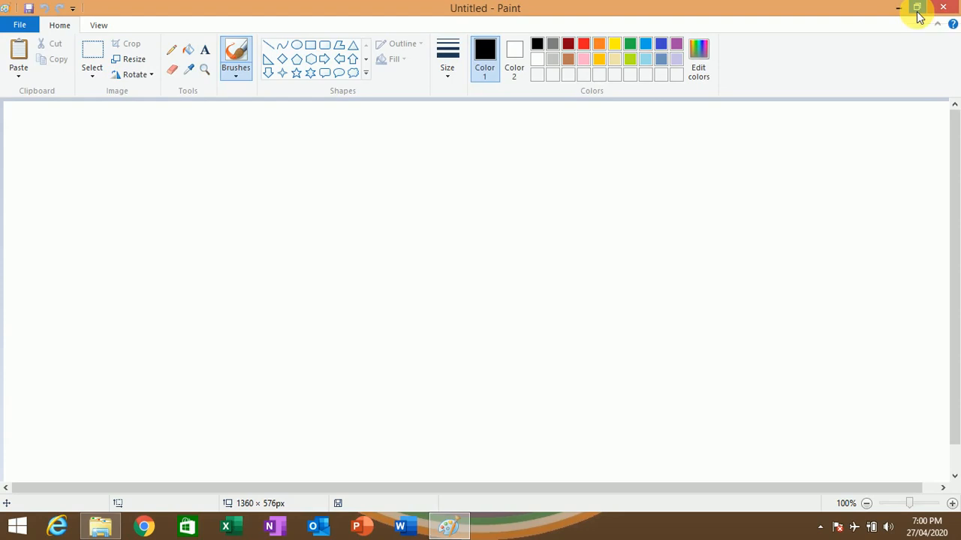
# - Restore the Paint window down to its smaller size and maximize it again
pyautogui.click(917, 9)
pyautogui.click(917, 11)
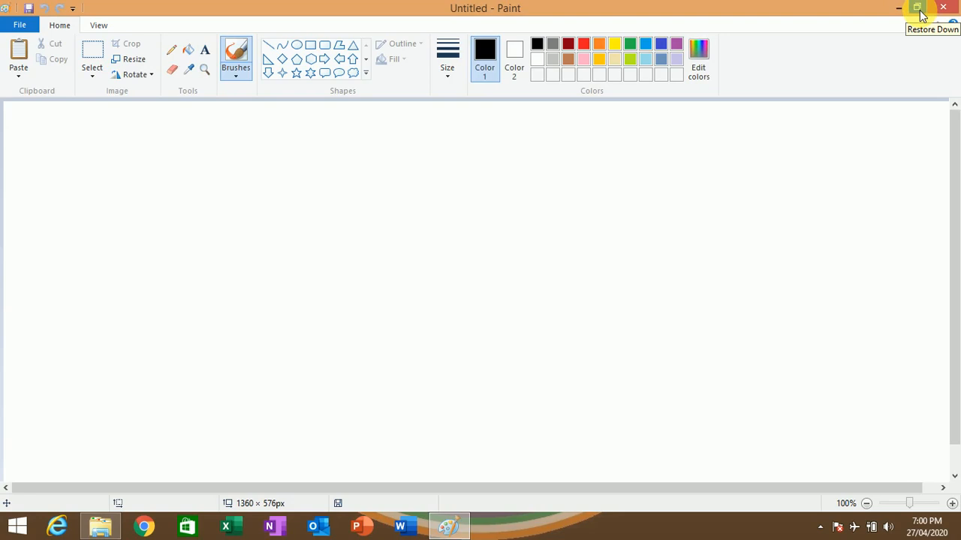
pyautogui.click(921, 13)
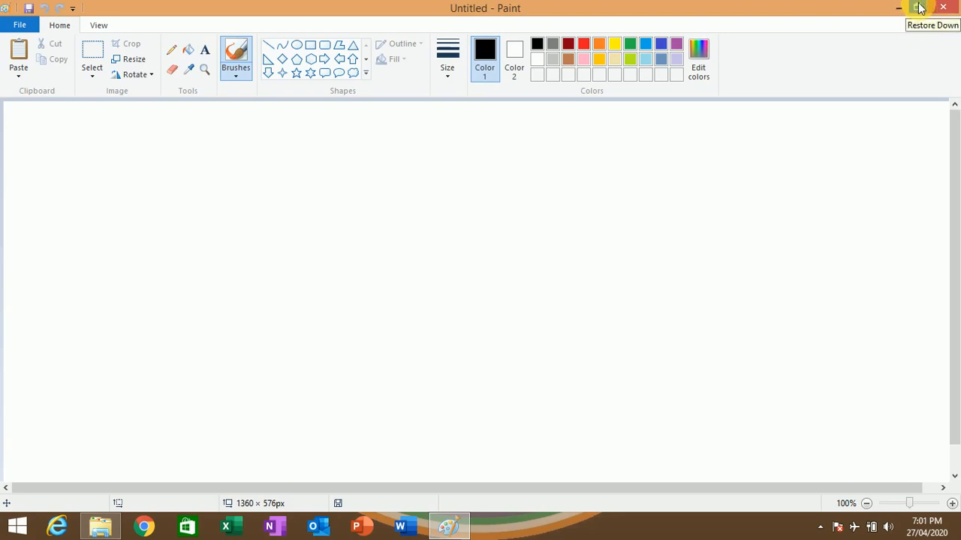
pyautogui.click(919, 8)
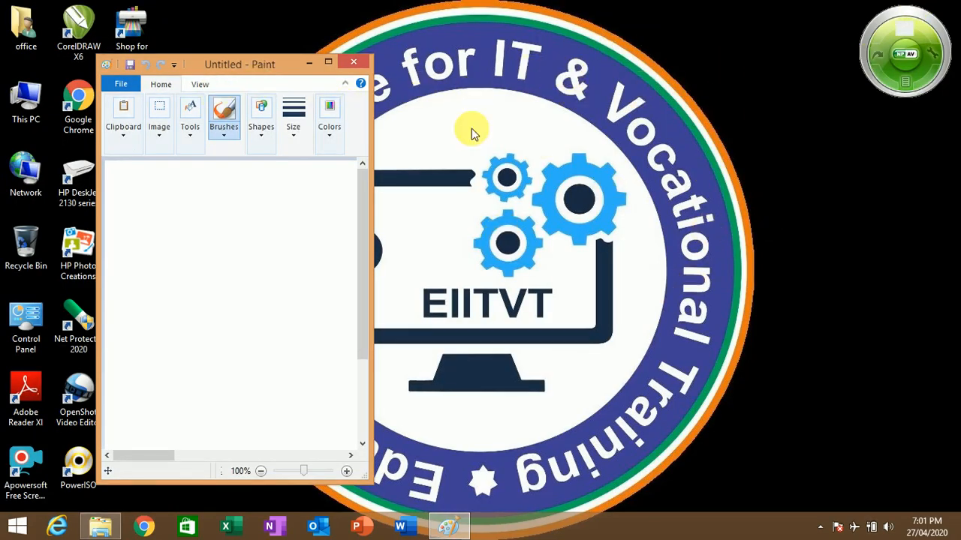
pyautogui.click(328, 65)
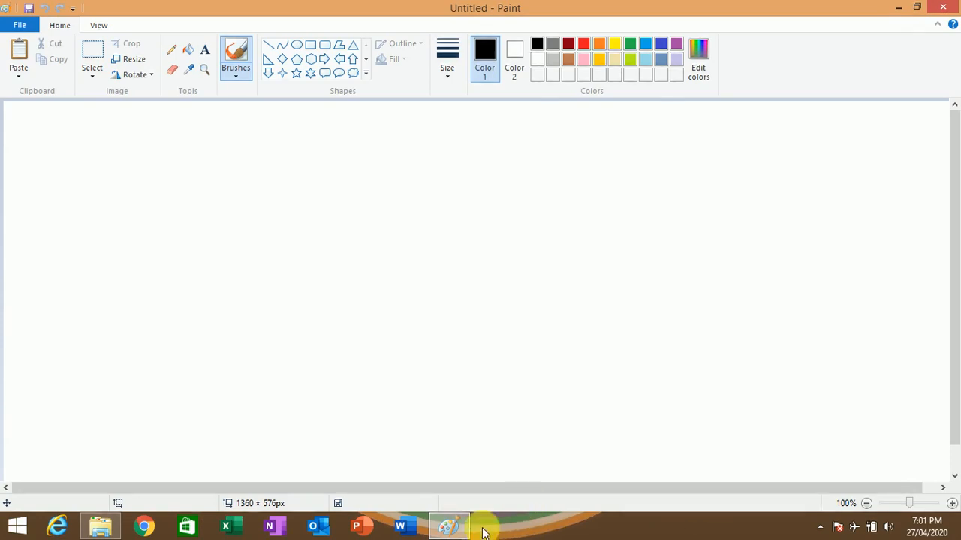
# - Undo the stray brush dot, then minimize the Paint window and bring it back to the screen
pyautogui.click(538, 389)
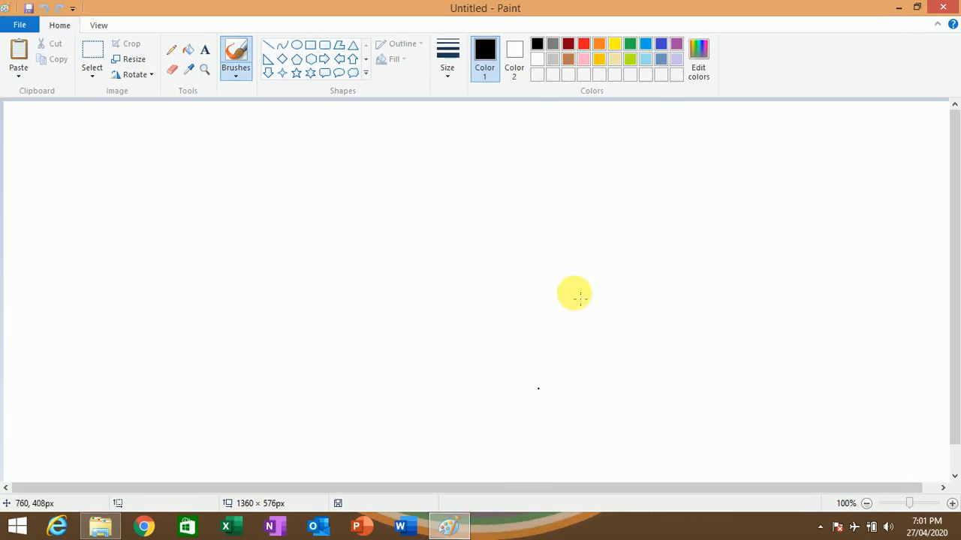
pyautogui.hotkey('ctrl', 'z')
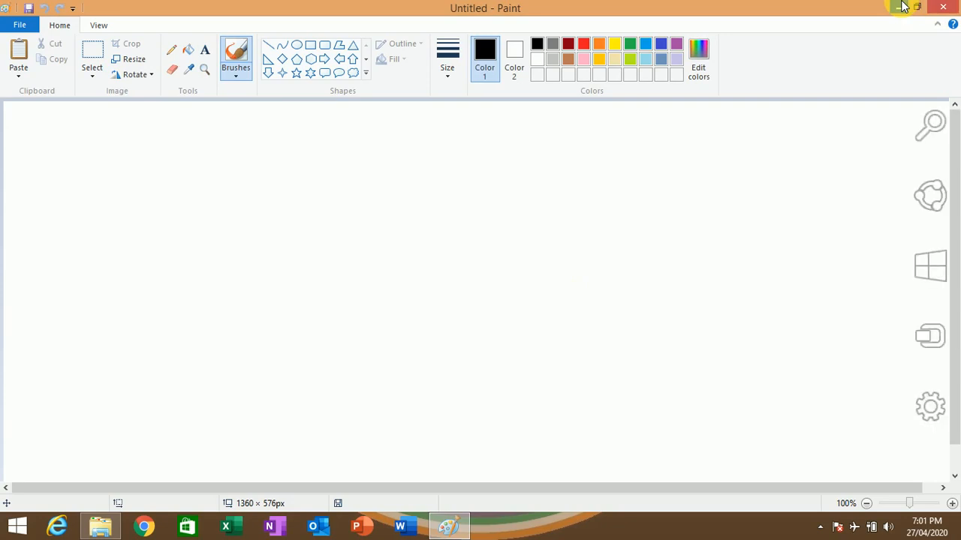
pyautogui.click(901, 6)
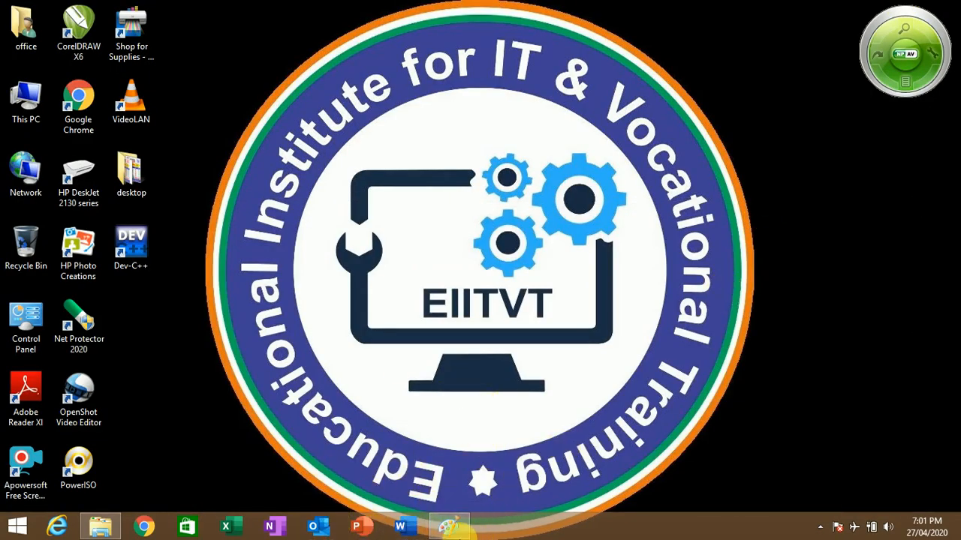
pyautogui.click(448, 528)
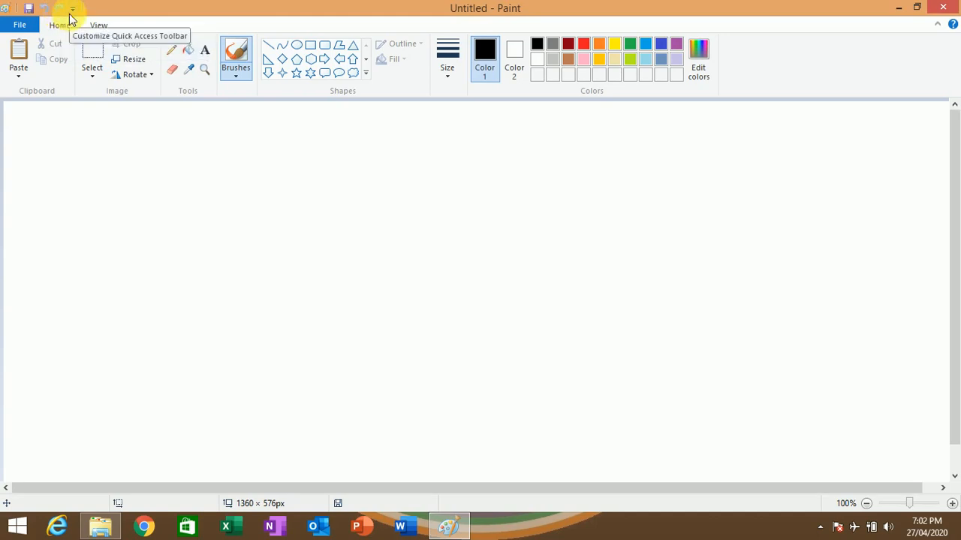
# - Add the New command to the Quick Access Toolbar
pyautogui.click(71, 10)
pyautogui.click(71, 10)
pyautogui.click(71, 10)
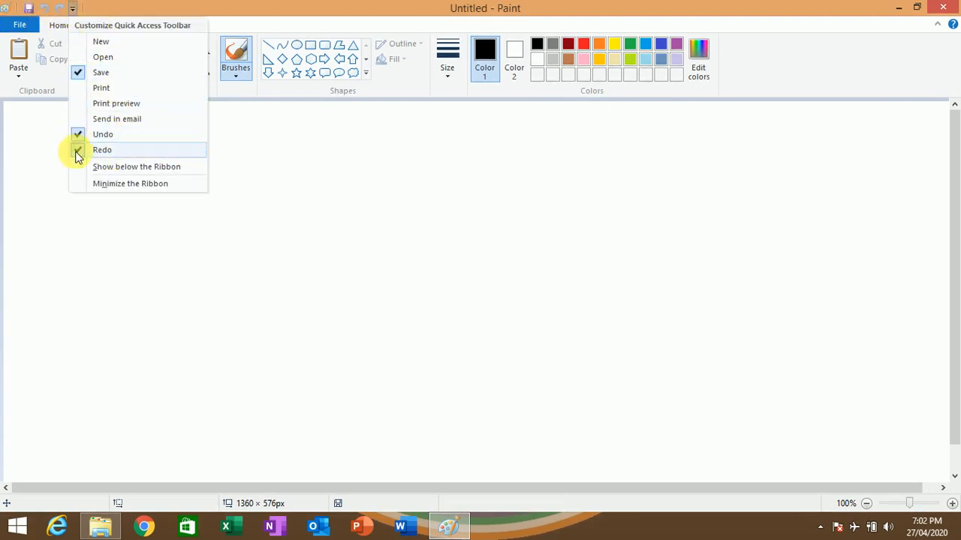
pyautogui.click(98, 45)
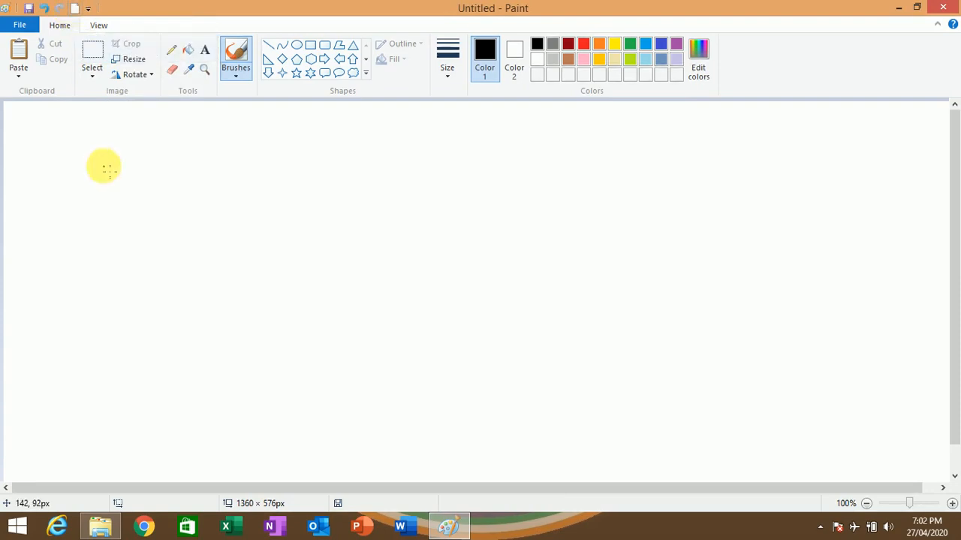
pyautogui.click(103, 167)
pyautogui.click(118, 176)
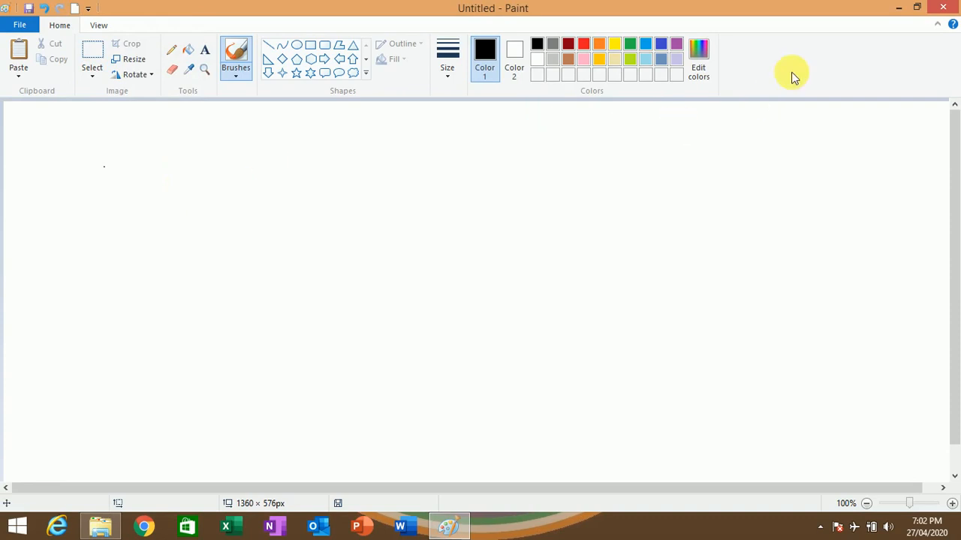
# - Inspect the canvas's lower and right edges, view it at 50% zoom, and return to 100%
pyautogui.moveTo(954, 136); pyautogui.dragTo(954, 197)
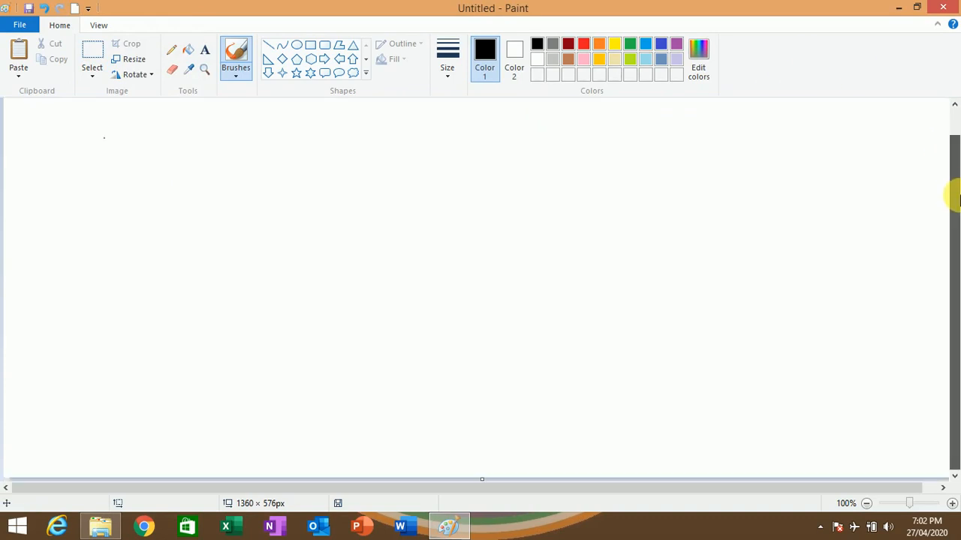
pyautogui.moveTo(563, 488); pyautogui.dragTo(603, 479)
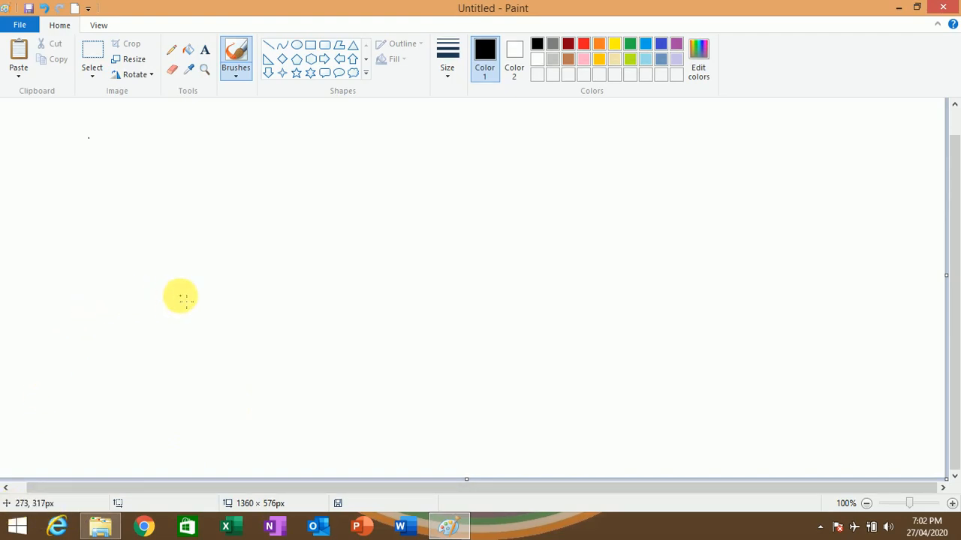
pyautogui.click(181, 295)
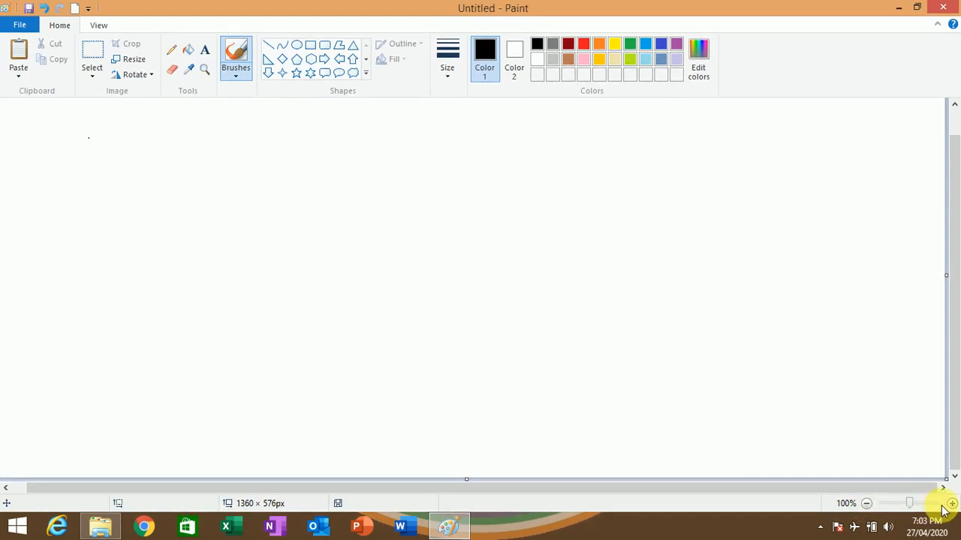
pyautogui.click(867, 503)
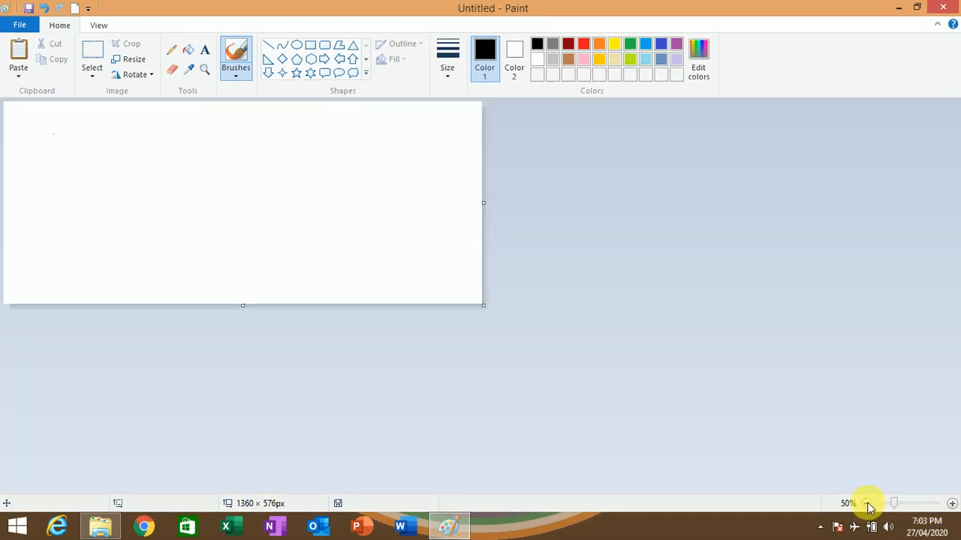
pyautogui.click(952, 504)
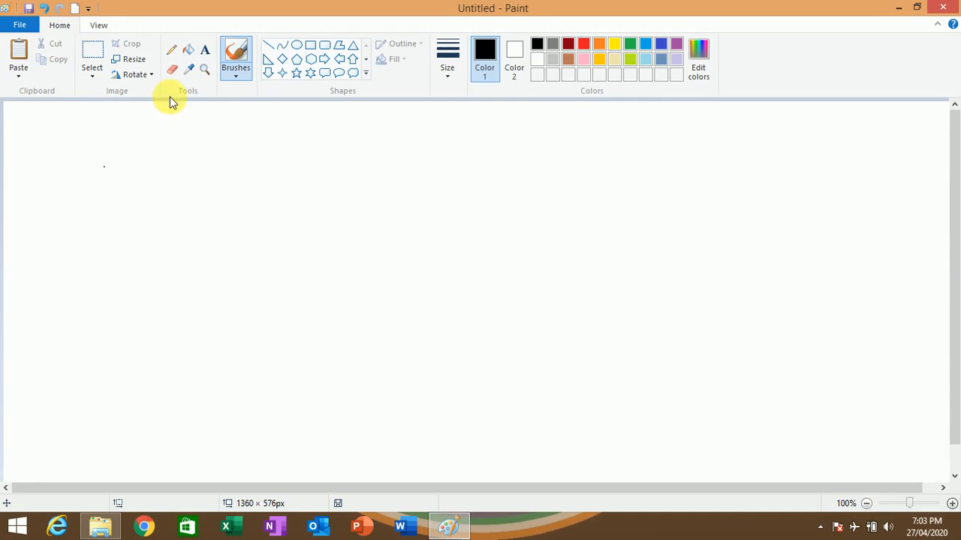
# - Draw a black-outlined six-point star of about 202 × 205 px near the middle of the canvas
pyautogui.click(309, 75)
pyautogui.moveTo(378, 163); pyautogui.dragTo(519, 308)
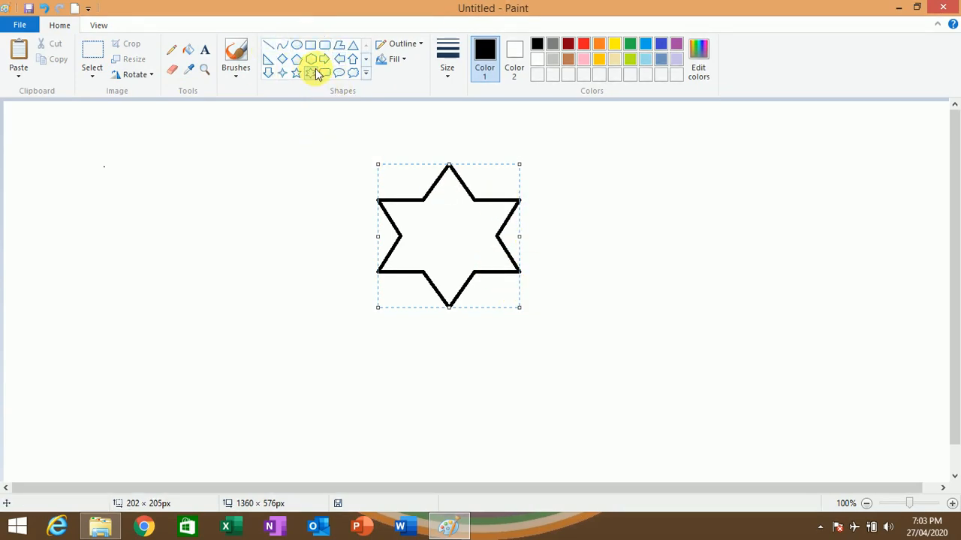
# - Try drawing a second six-point star to the right of the first, stretched to about 383 × 287 px, and delete it
pyautogui.click(308, 73)
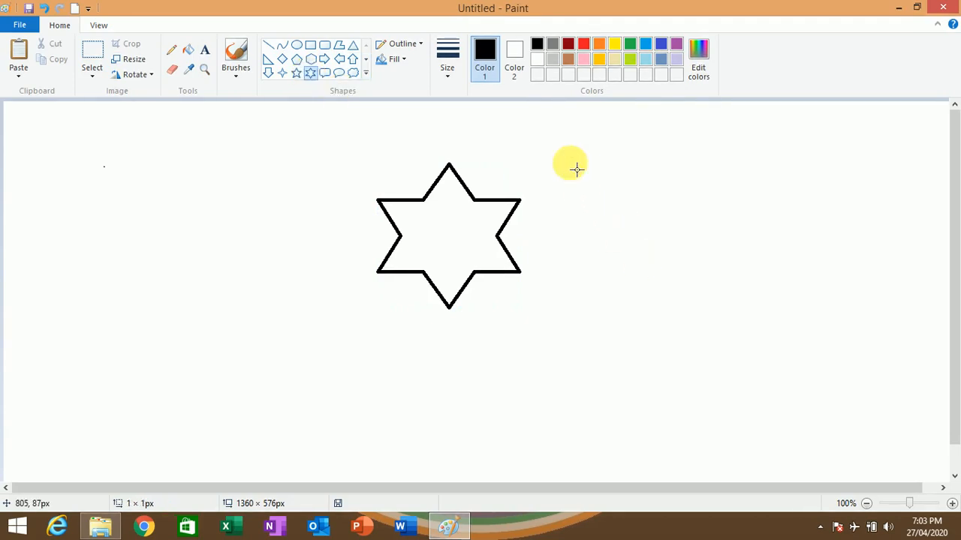
pyautogui.moveTo(575, 169); pyautogui.dragTo(777, 374)
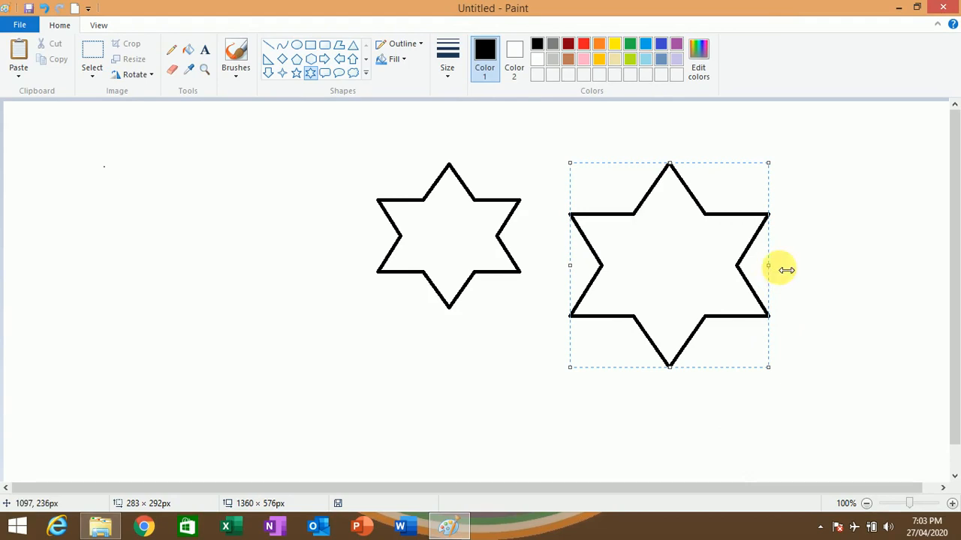
pyautogui.moveTo(786, 270); pyautogui.dragTo(774, 251)
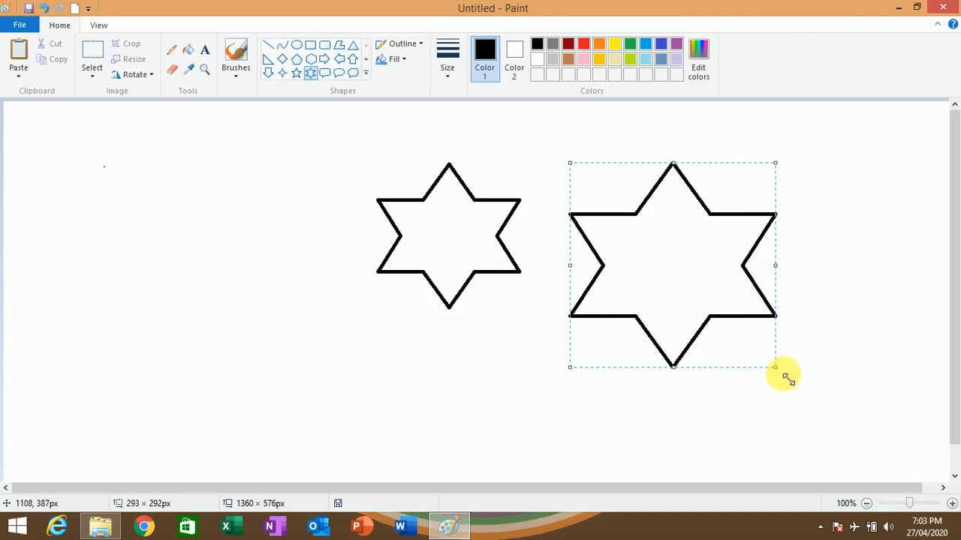
pyautogui.moveTo(783, 377); pyautogui.dragTo(840, 366)
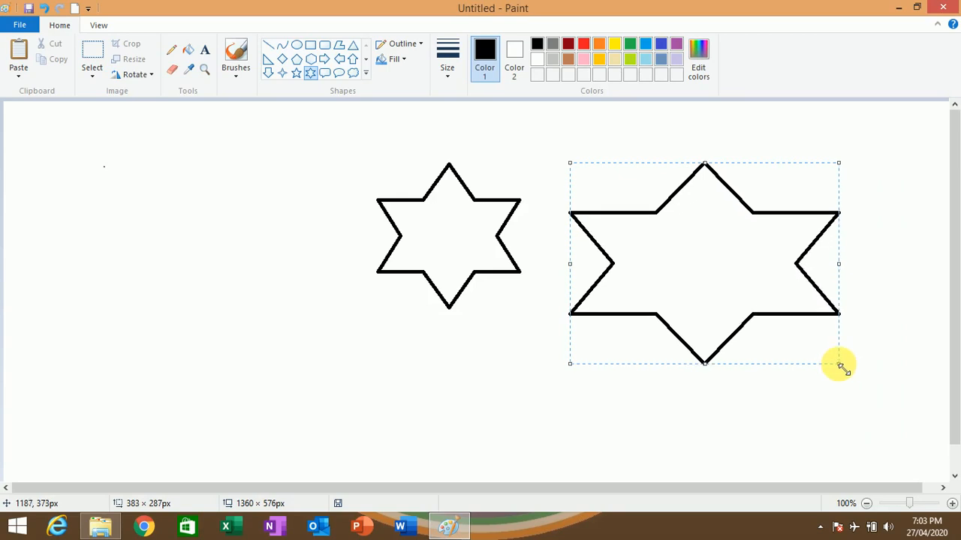
pyautogui.press('Delete')
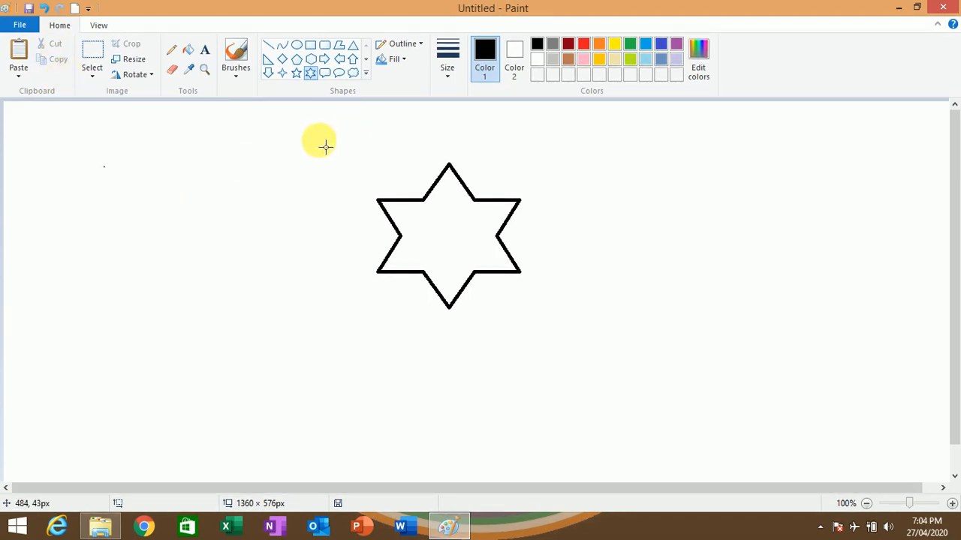
# - Draw a small six-point star left of the first and one of about 236 × 225 px right of it, deleting each
pyautogui.moveTo(306, 144); pyautogui.dragTo(343, 214)
pyautogui.press('Delete')
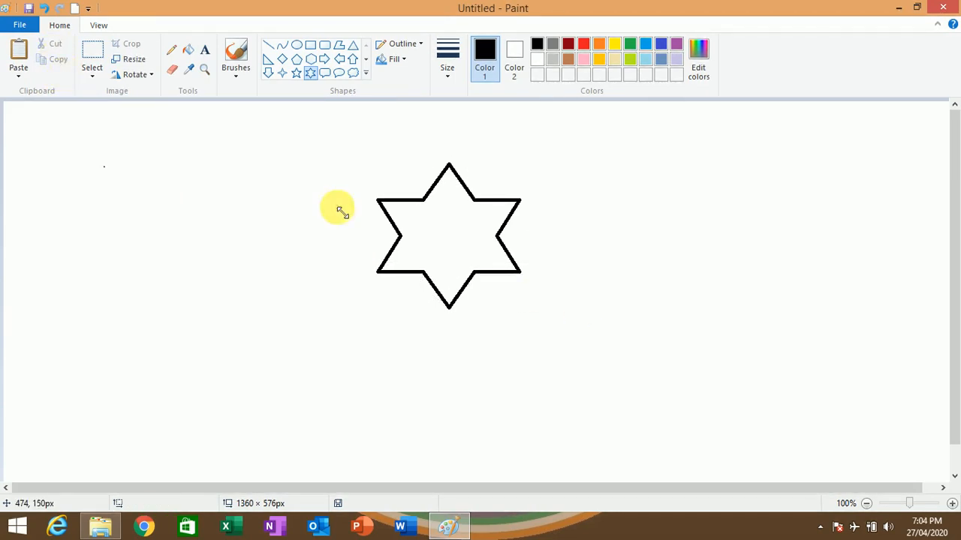
pyautogui.click(311, 74)
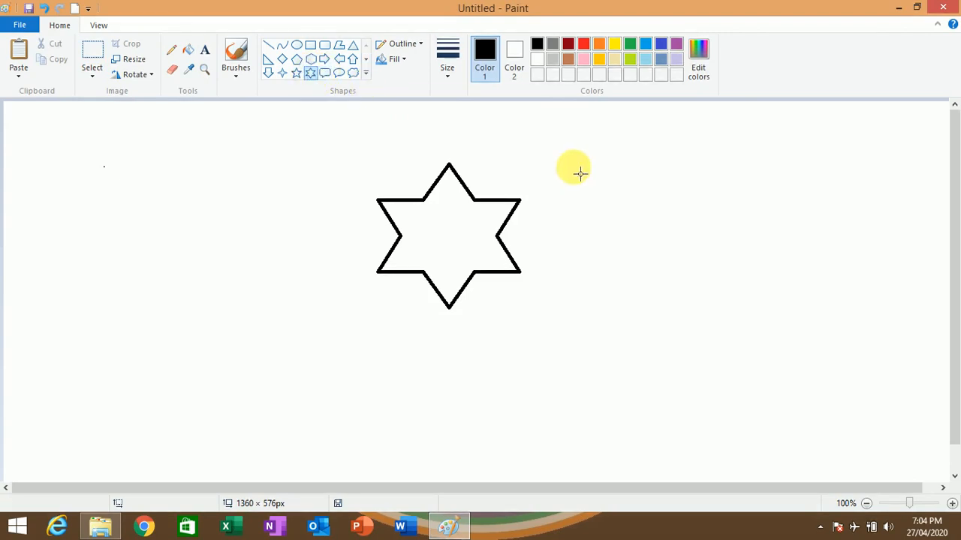
pyautogui.moveTo(572, 166); pyautogui.dragTo(737, 326)
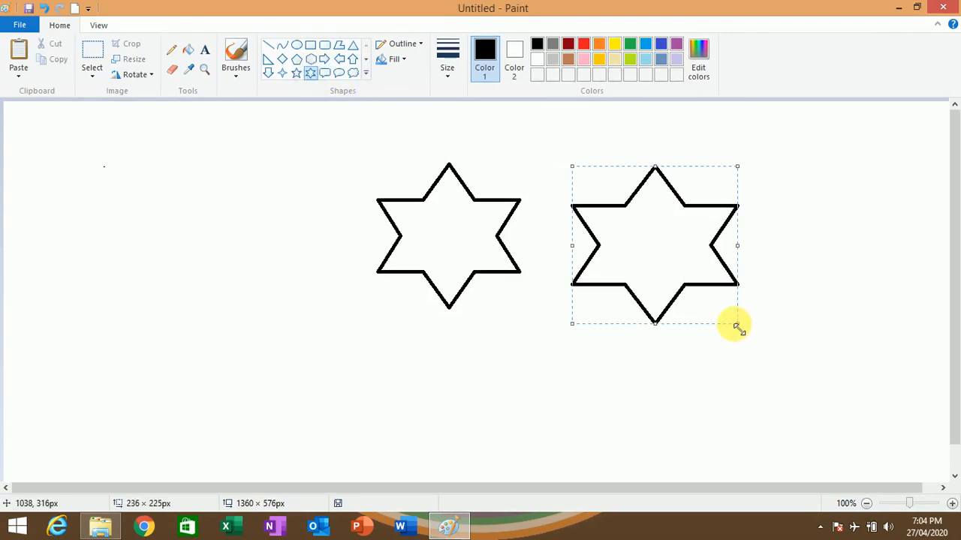
pyautogui.press('Delete')
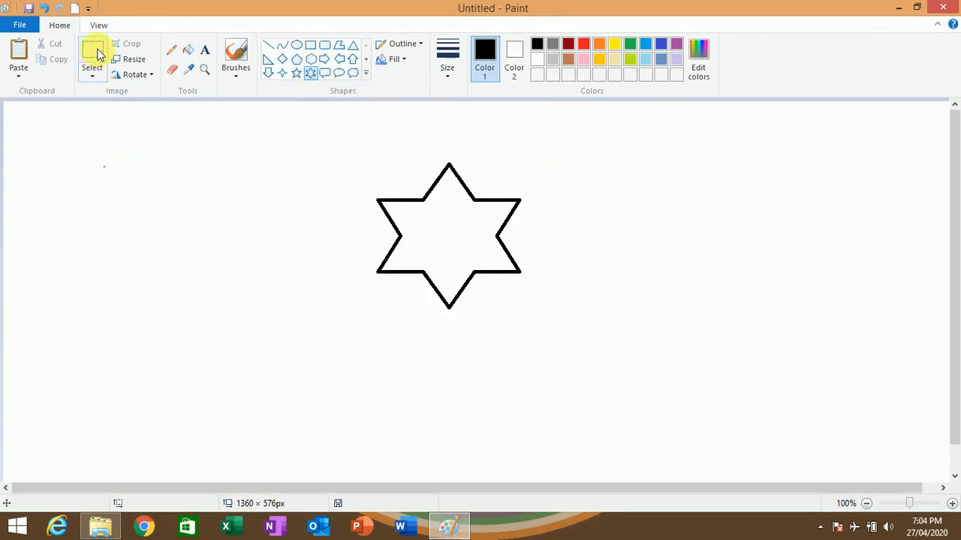
# - Select a rectangular area of about 297 × 269 px around the star and copy it
pyautogui.click(308, 75)
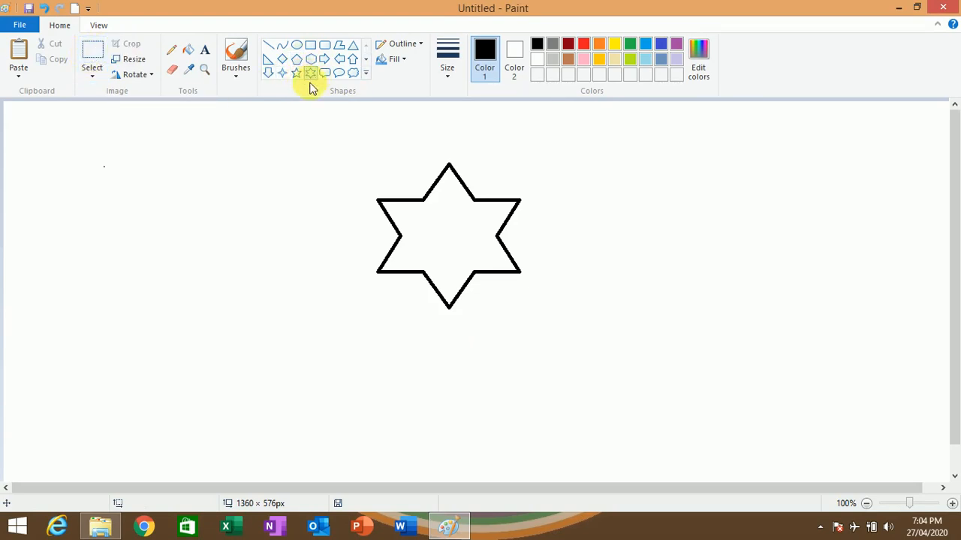
pyautogui.click(104, 50)
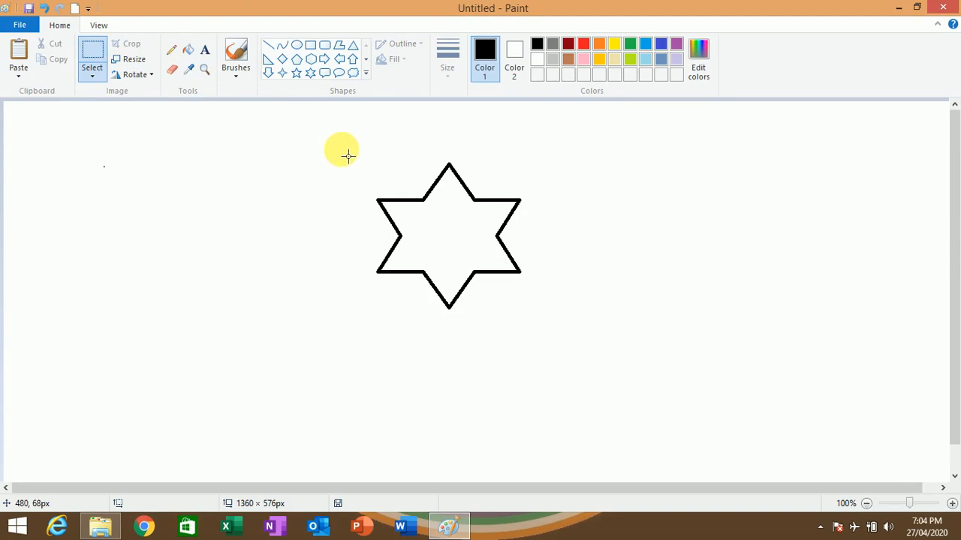
pyautogui.moveTo(337, 144); pyautogui.dragTo(545, 332)
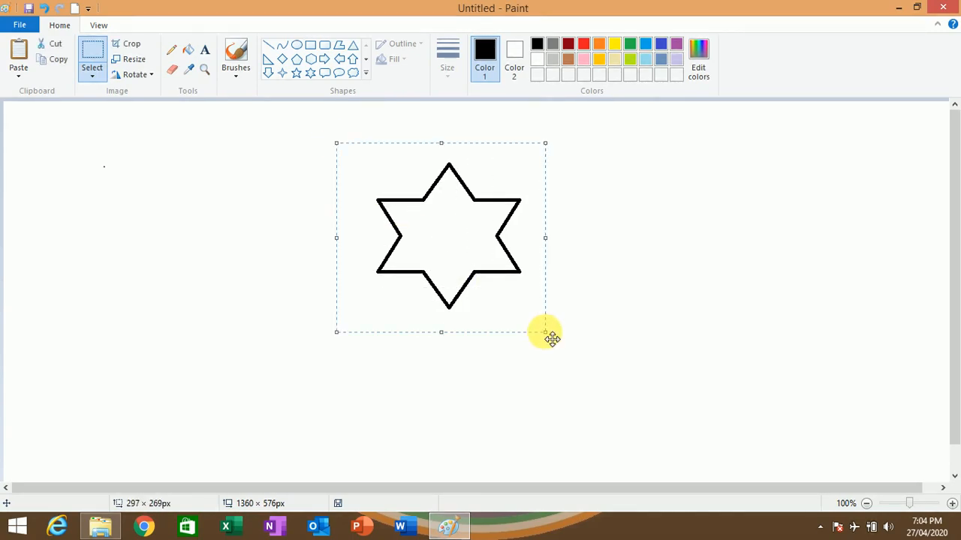
pyautogui.click(66, 62)
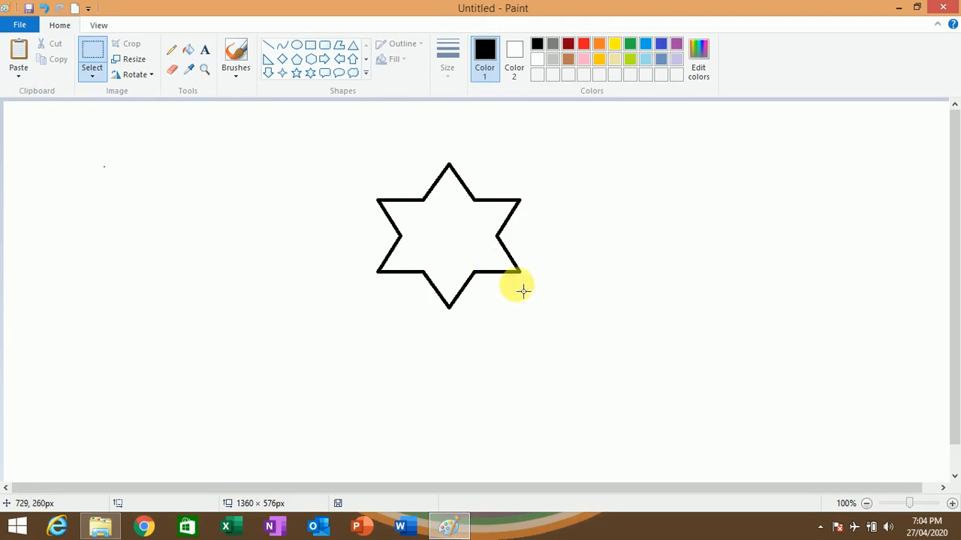
pyautogui.click(59, 63)
# - Copy a rectangular selection of about 304 × 270 px around the star and paste the duplicate to the lower right of the original
pyautogui.click(96, 53)
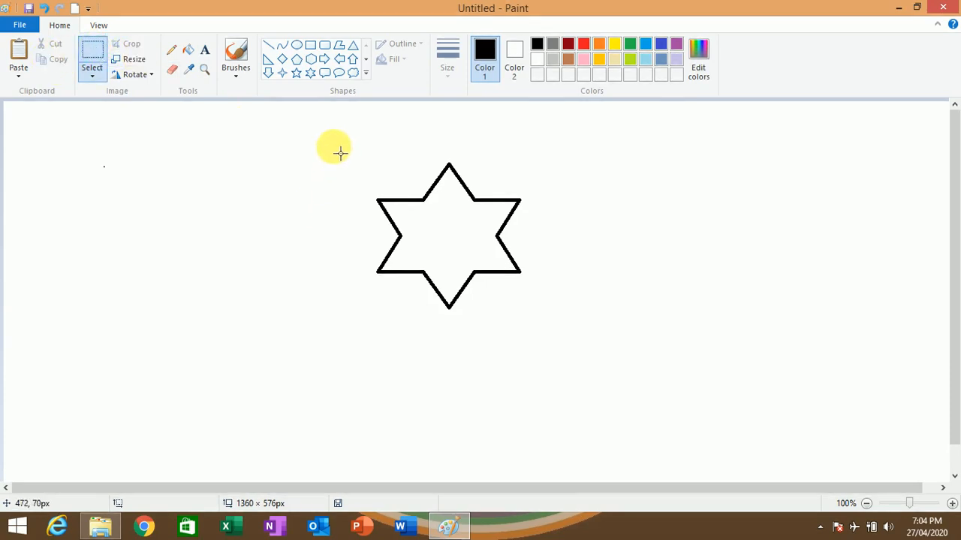
pyautogui.moveTo(333, 142); pyautogui.dragTo(546, 331)
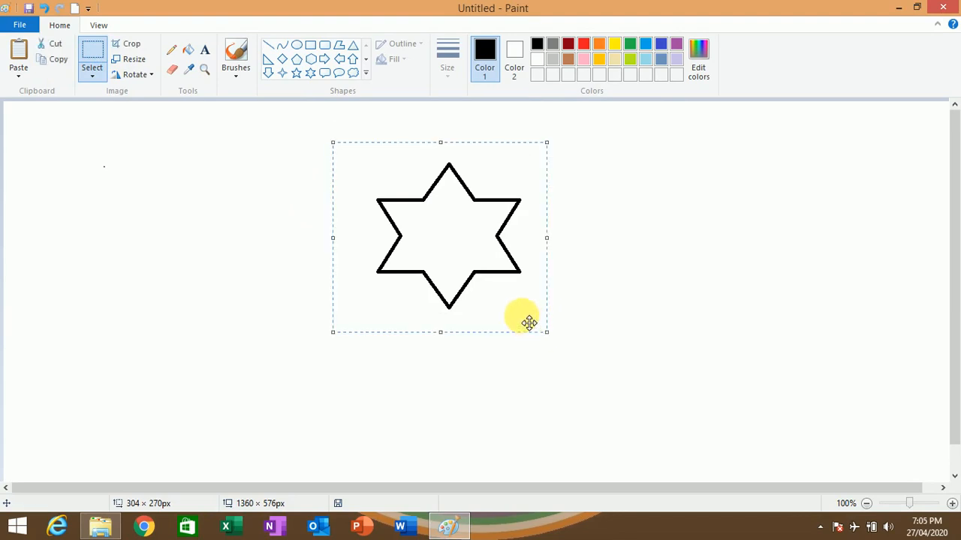
pyautogui.click(63, 61)
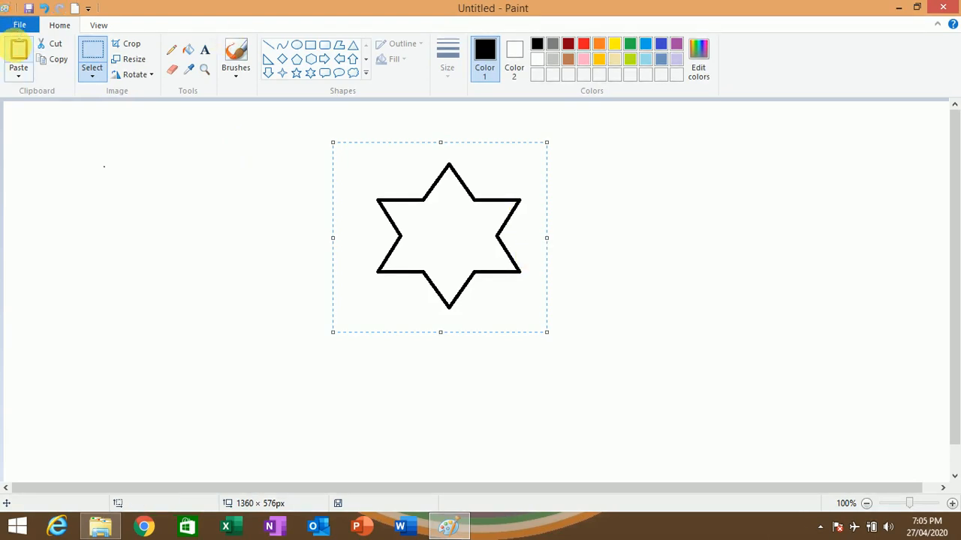
pyautogui.click(15, 50)
pyautogui.moveTo(91, 203); pyautogui.dragTo(663, 238)
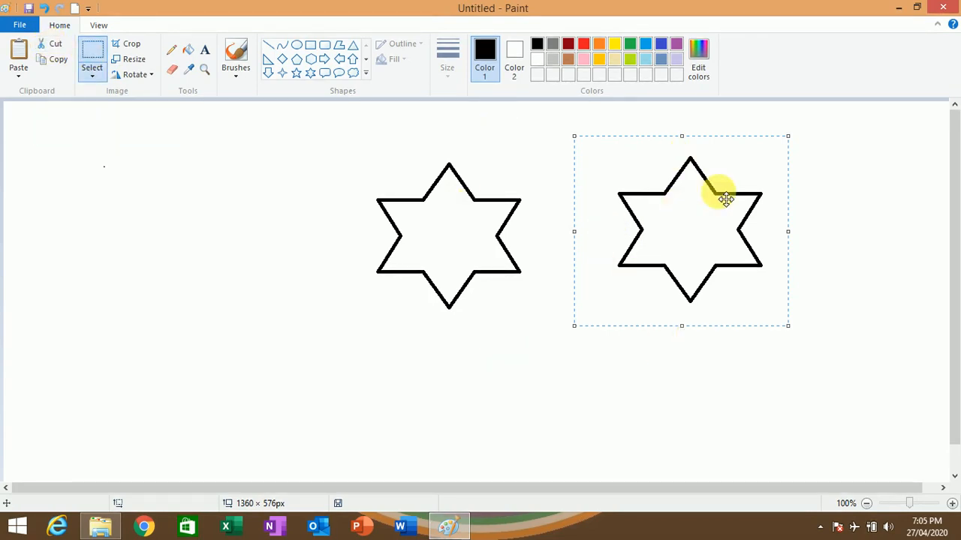
pyautogui.moveTo(687, 240); pyautogui.dragTo(658, 364)
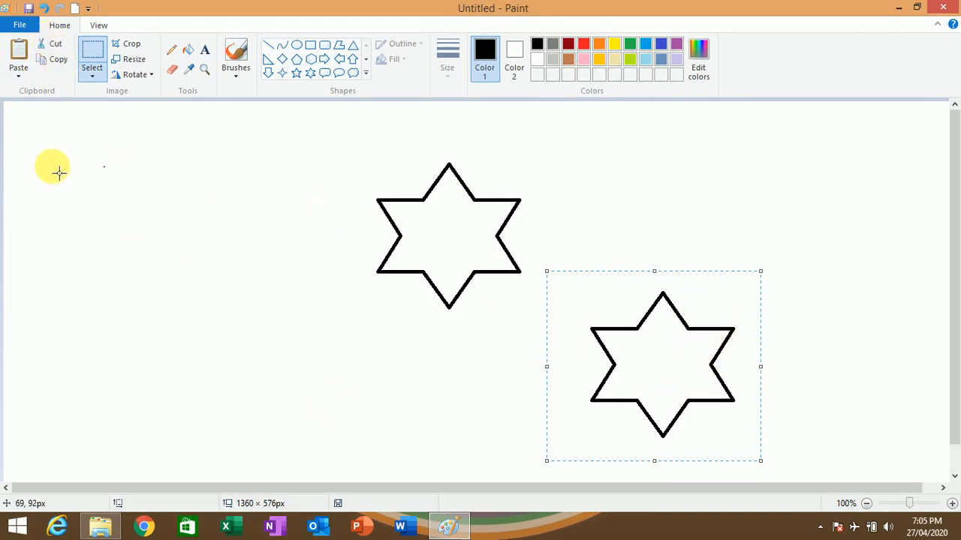
# - Cut the duplicate star and paste it to the left of the original
pyautogui.click(53, 46)
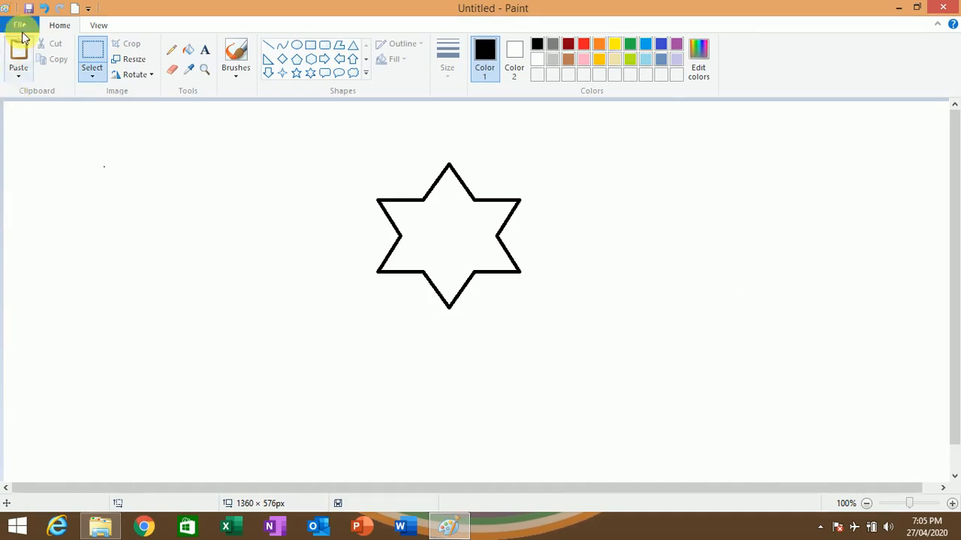
pyautogui.click(18, 62)
pyautogui.moveTo(60, 172); pyautogui.dragTo(68, 210)
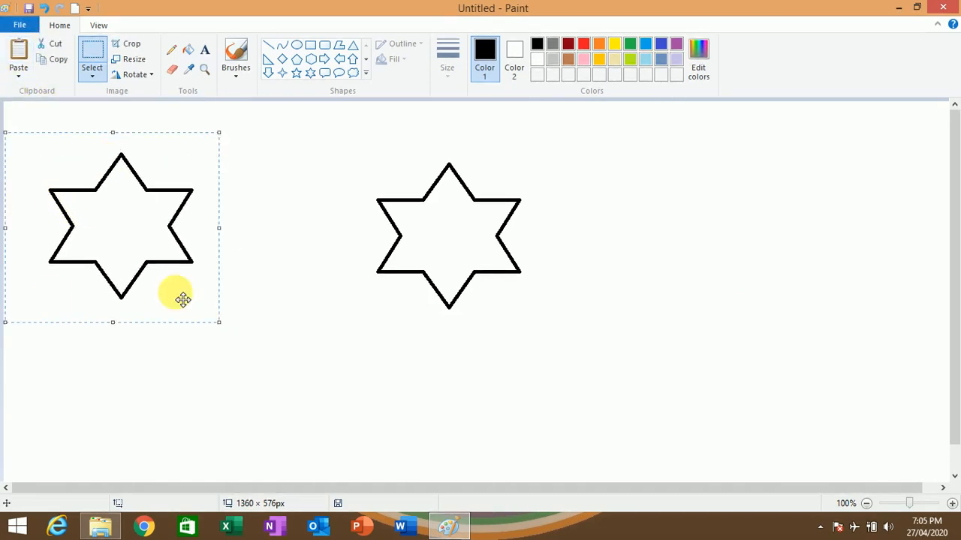
# - Delete a rectangular selection of about 280 × 175 px over the original star's lower part, undo it, redo it, and undo it again
pyautogui.click(92, 73)
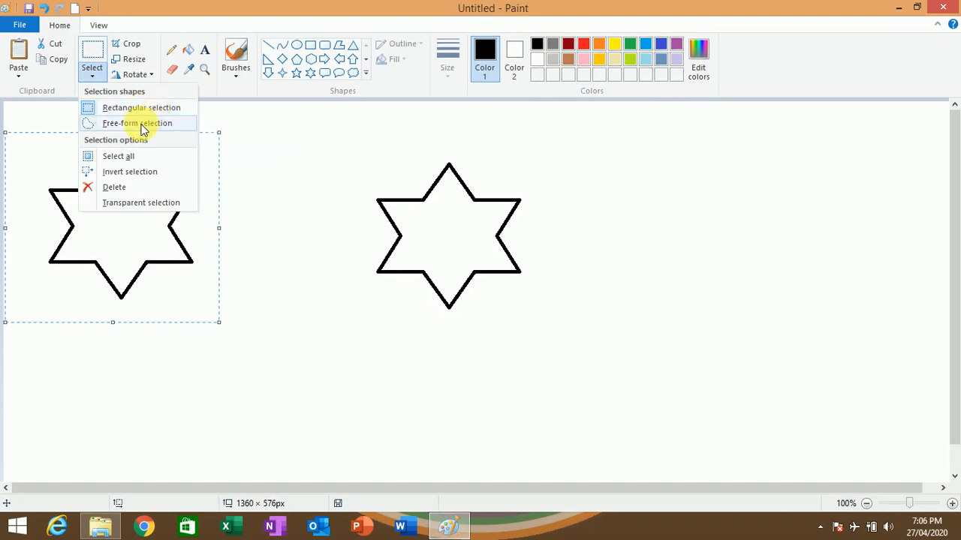
pyautogui.click(272, 128)
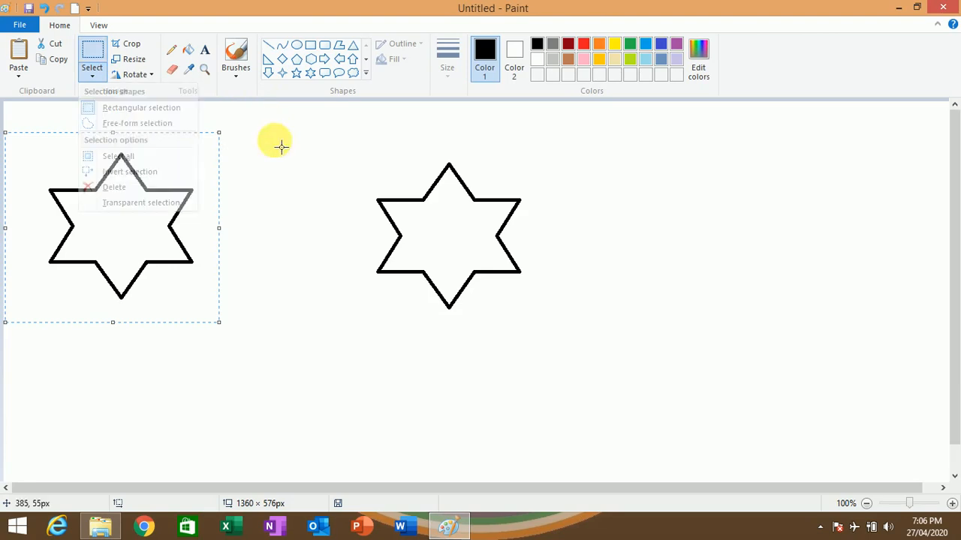
pyautogui.click(281, 207)
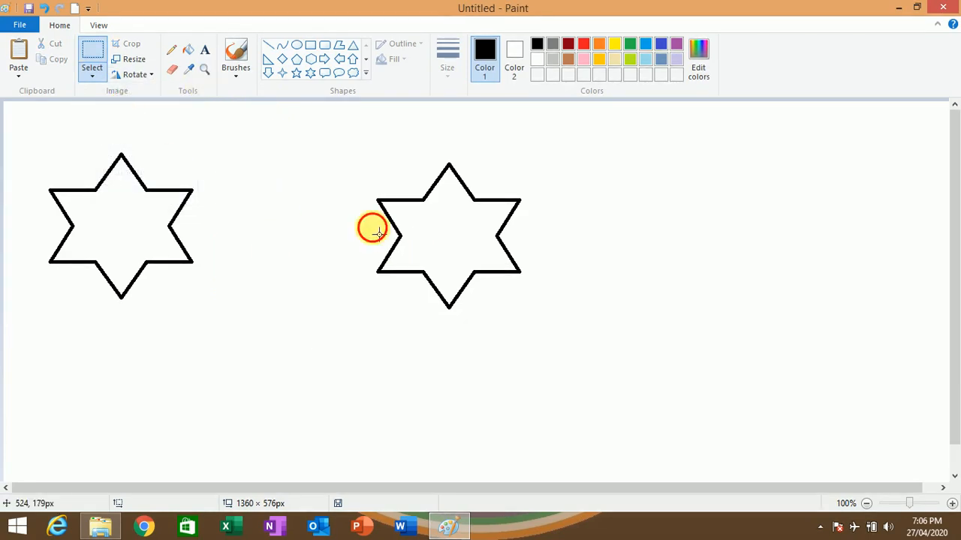
pyautogui.moveTo(372, 228); pyautogui.dragTo(569, 351)
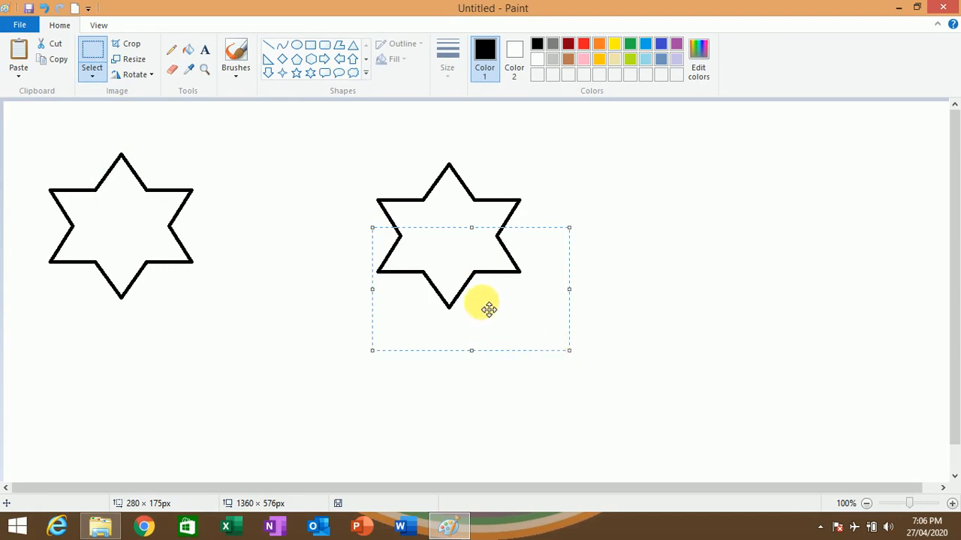
pyautogui.press('Delete')
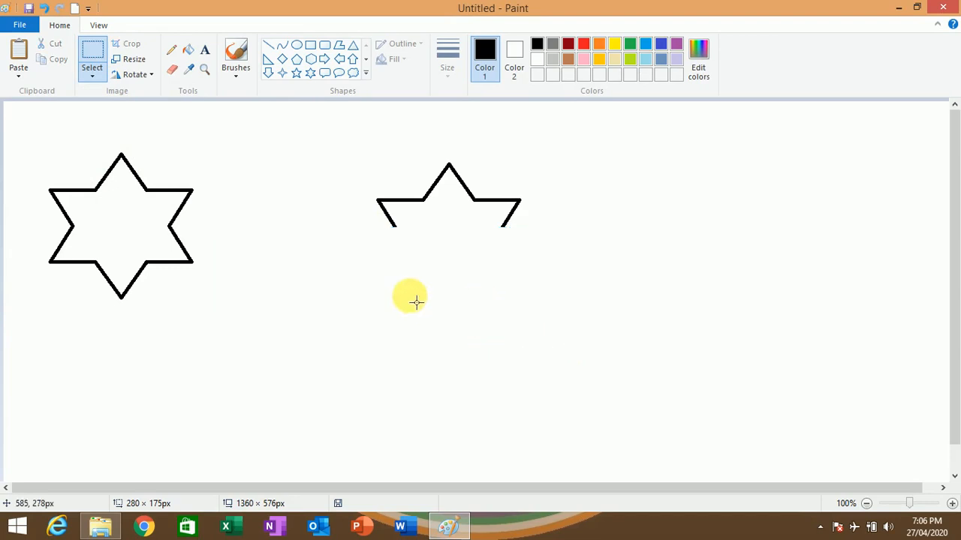
pyautogui.click(42, 8)
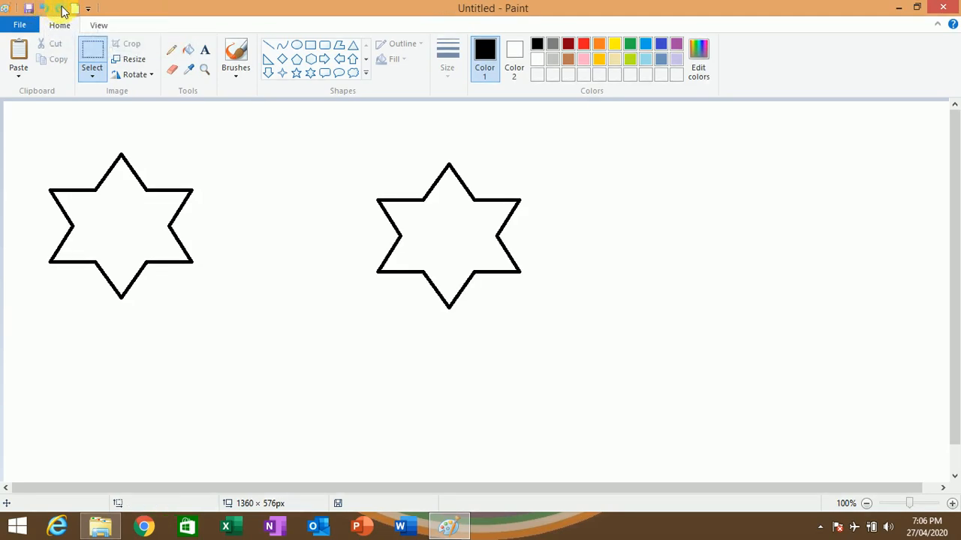
pyautogui.click(63, 8)
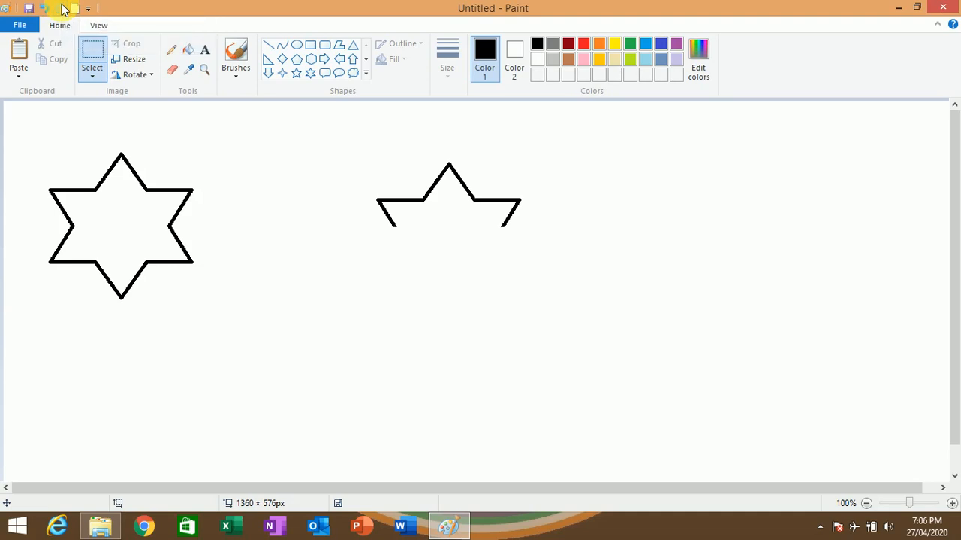
pyautogui.click(47, 8)
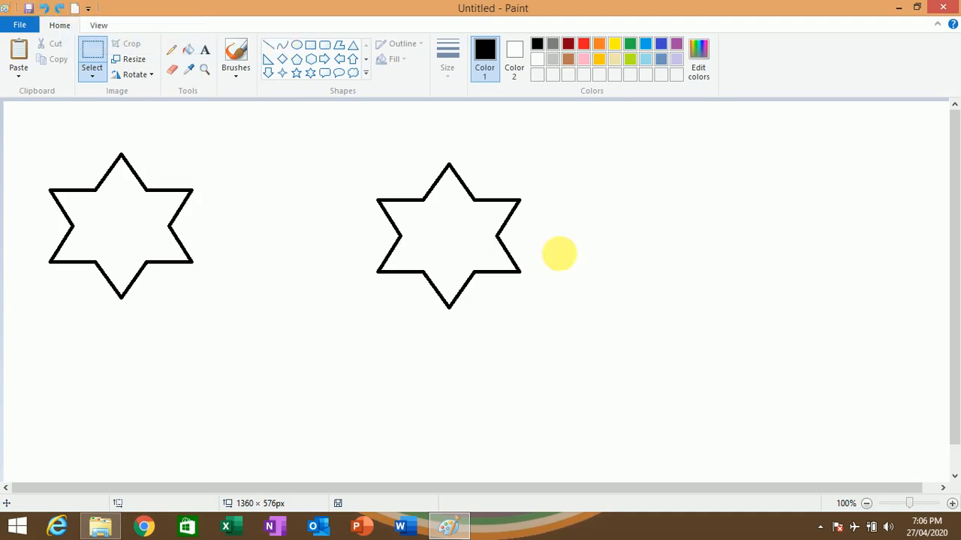
# - Delete the upper-left point of the original star using a free-form selection
pyautogui.click(92, 74)
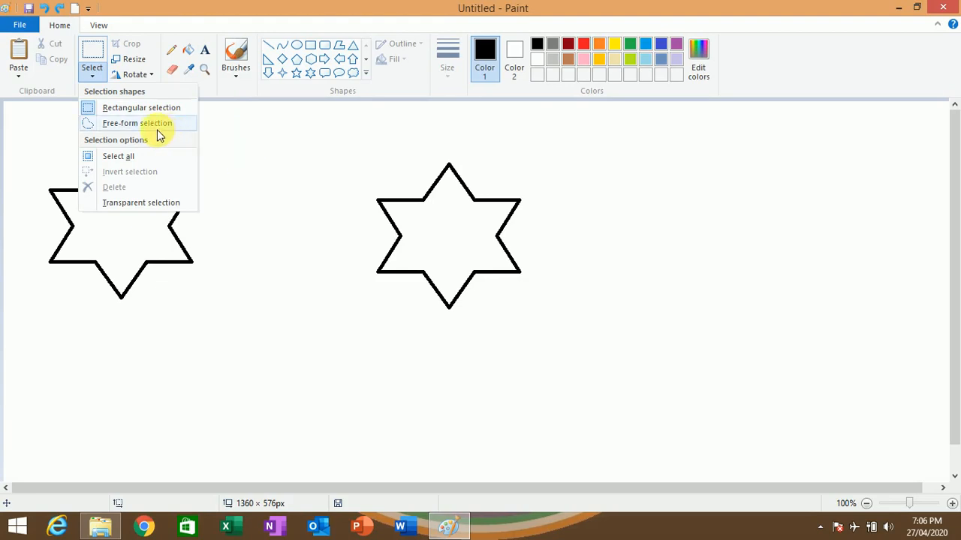
pyautogui.click(263, 158)
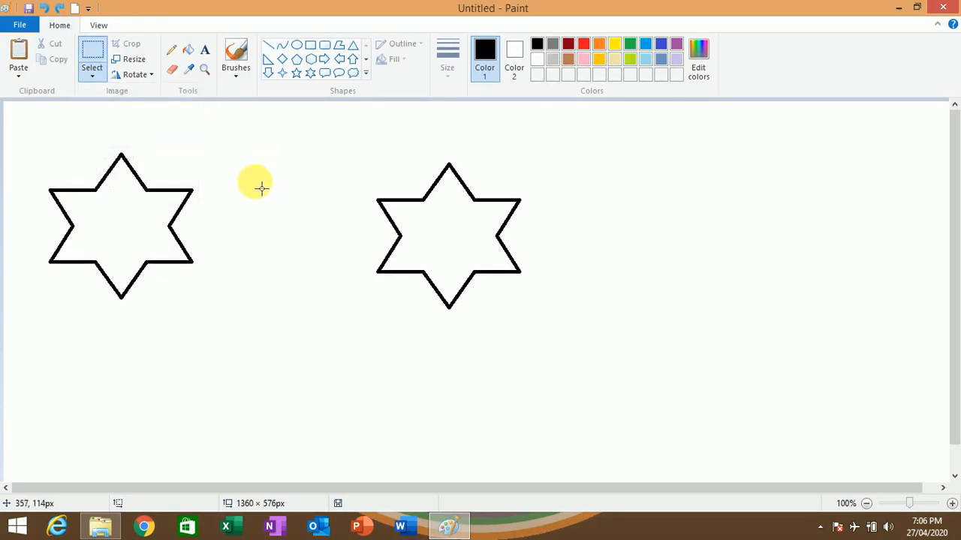
pyautogui.click(90, 73)
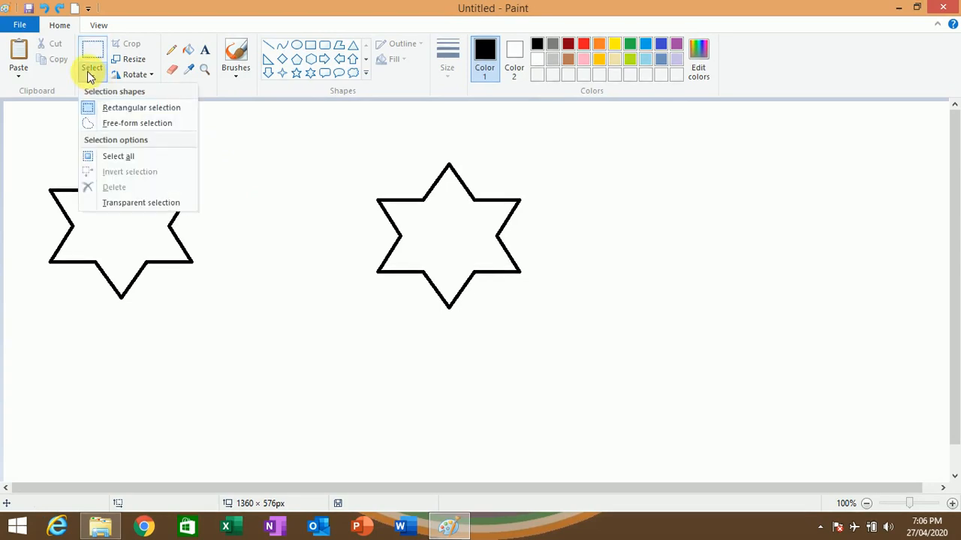
pyautogui.click(114, 124)
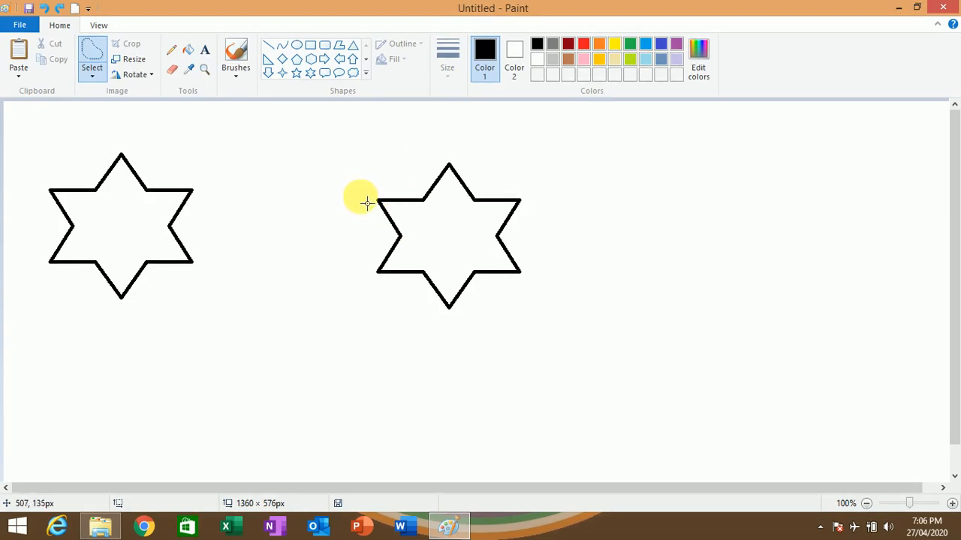
pyautogui.moveTo(361, 196)
pyautogui.mouseDown()
pyautogui.moveTo(418, 185)
pyautogui.moveTo(430, 200)
pyautogui.moveTo(408, 239)
pyautogui.moveTo(378, 248)
pyautogui.moveTo(348, 213)
pyautogui.moveTo(380, 202)
pyautogui.mouseUp()
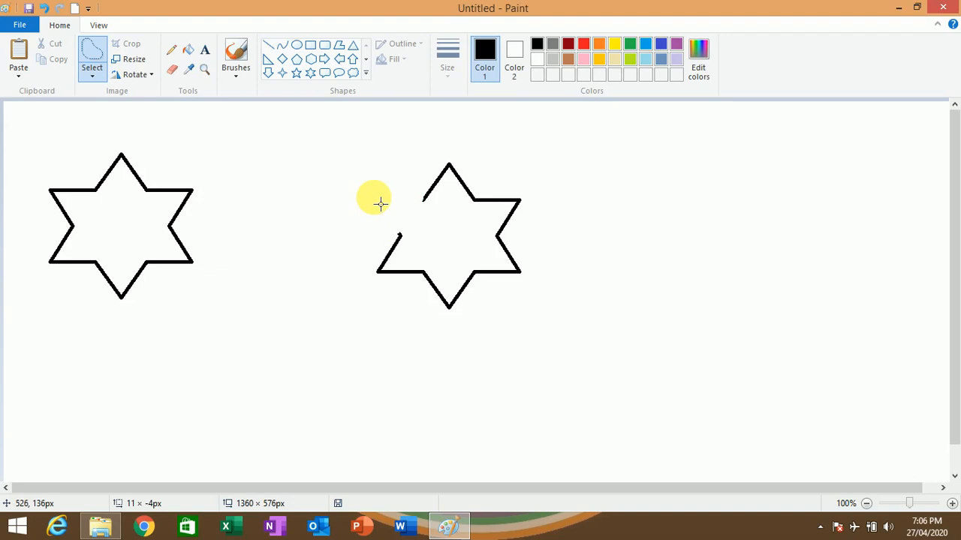
# - Select the whole canvas, review the selection options, and clear the selection
pyautogui.click(92, 75)
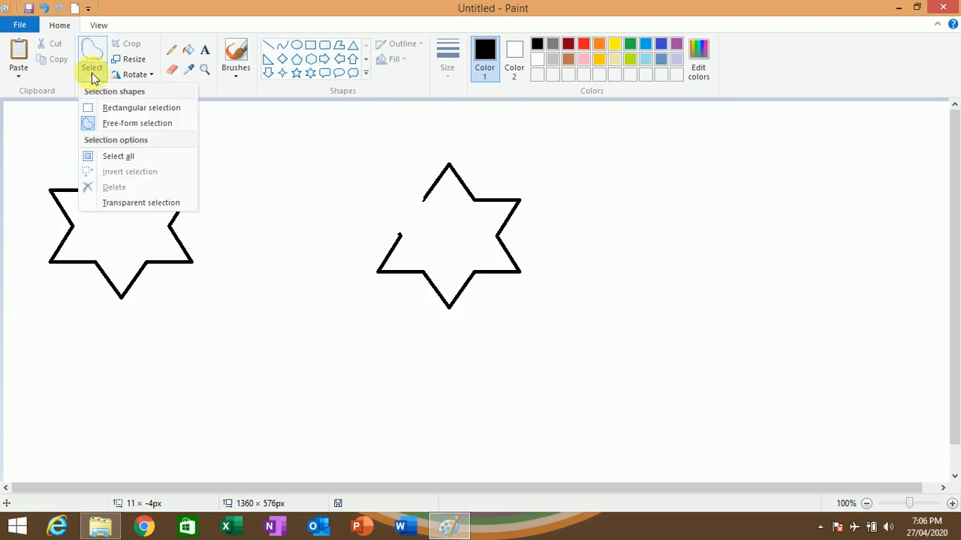
pyautogui.click(131, 164)
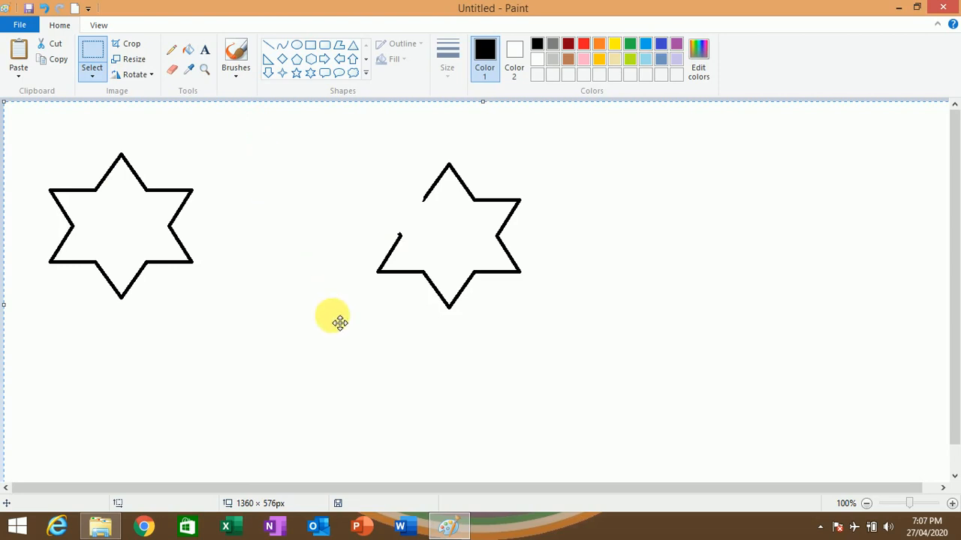
pyautogui.click(94, 72)
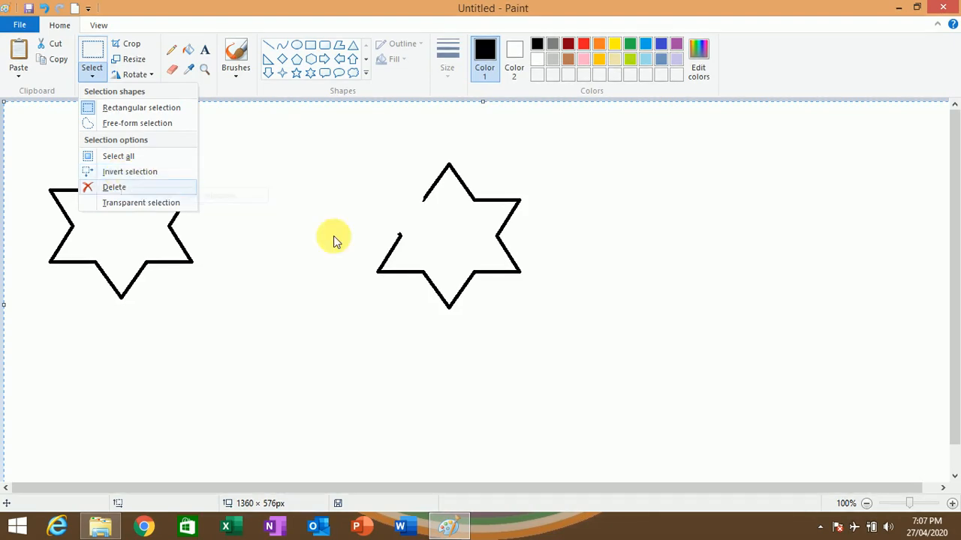
pyautogui.click(296, 248)
pyautogui.click(262, 240)
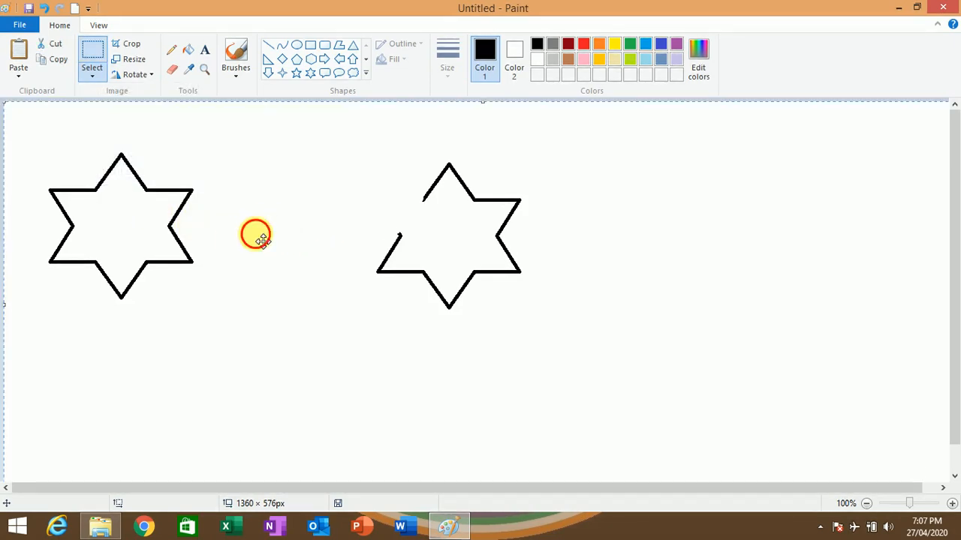
pyautogui.click(101, 59)
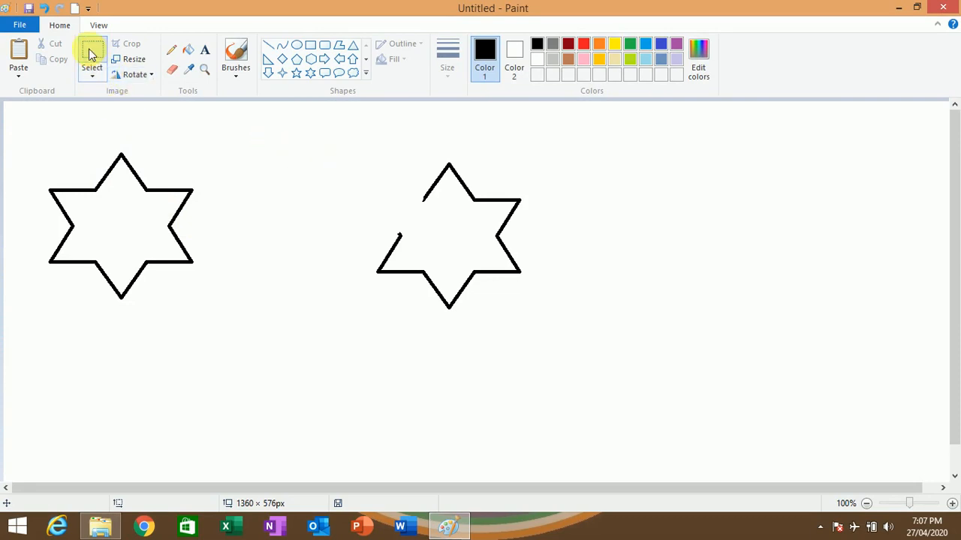
# - Select the cut-open star with a rectangle of about 339 × 270 px and move it slightly down and to the left
pyautogui.click(93, 73)
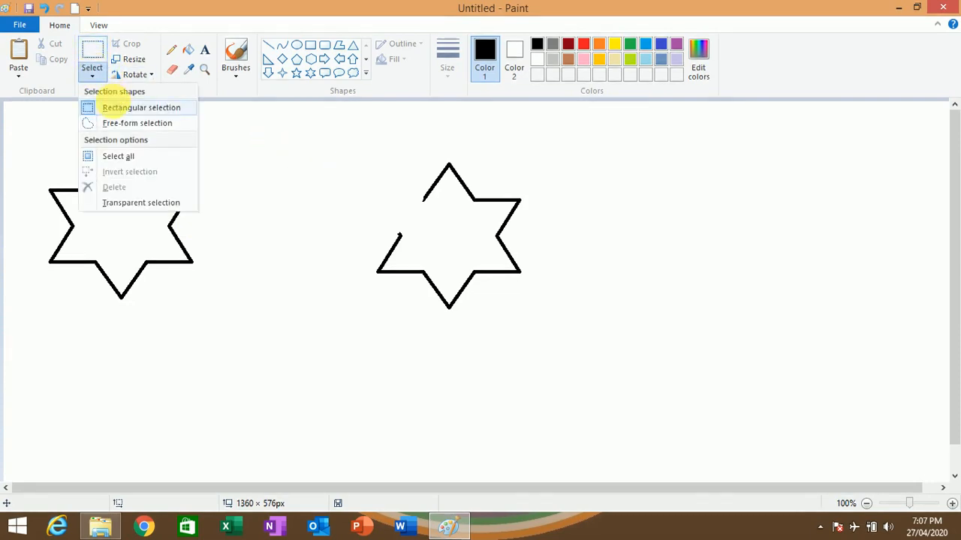
pyautogui.click(114, 104)
pyautogui.moveTo(342, 151); pyautogui.dragTo(580, 338)
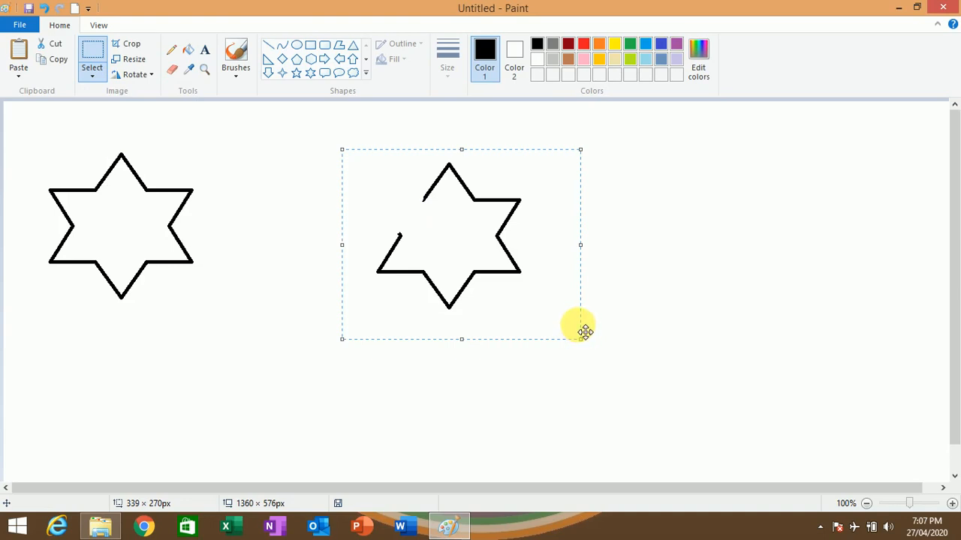
pyautogui.moveTo(475, 166); pyautogui.dragTo(406, 195)
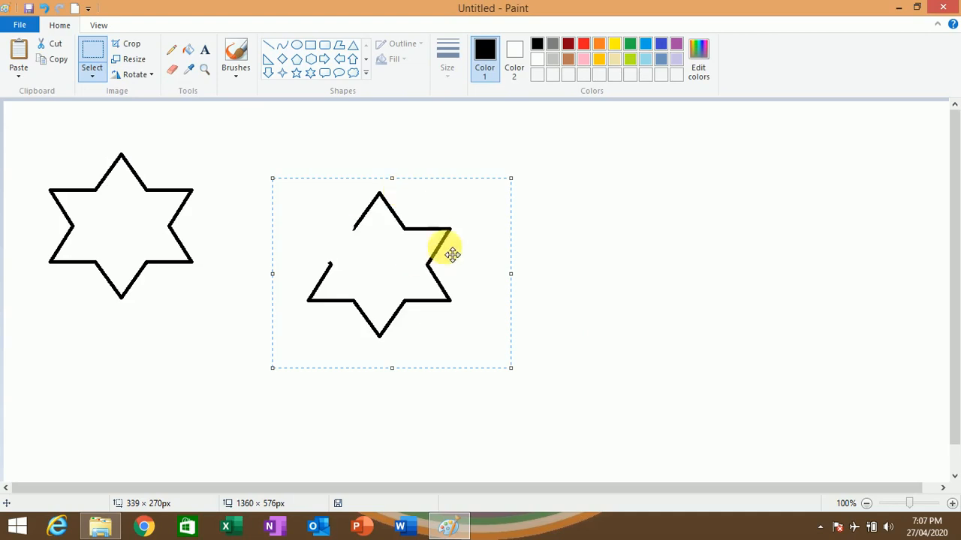
# - Invert the selection around the cut-open star and delete everything outside it, including the left star
pyautogui.click(92, 72)
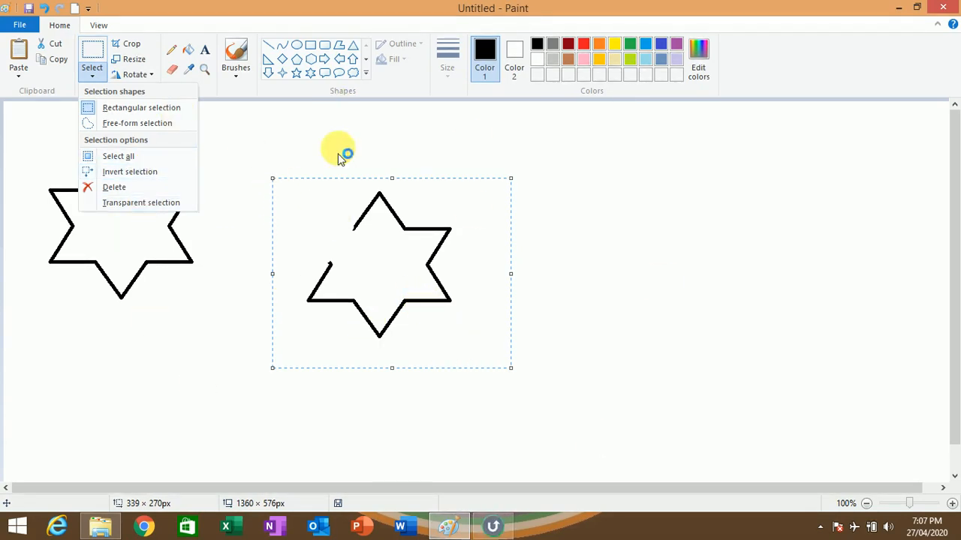
pyautogui.click(149, 180)
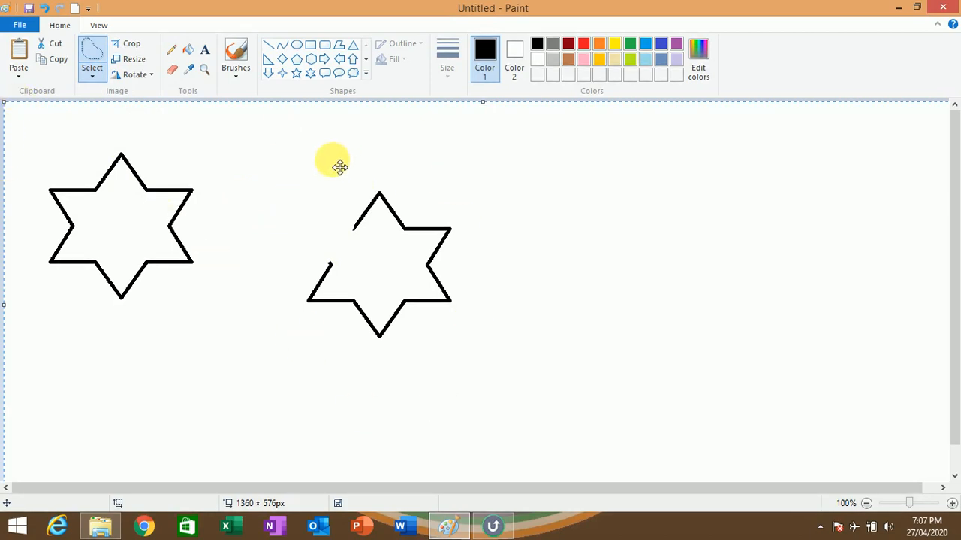
pyautogui.press('Delete')
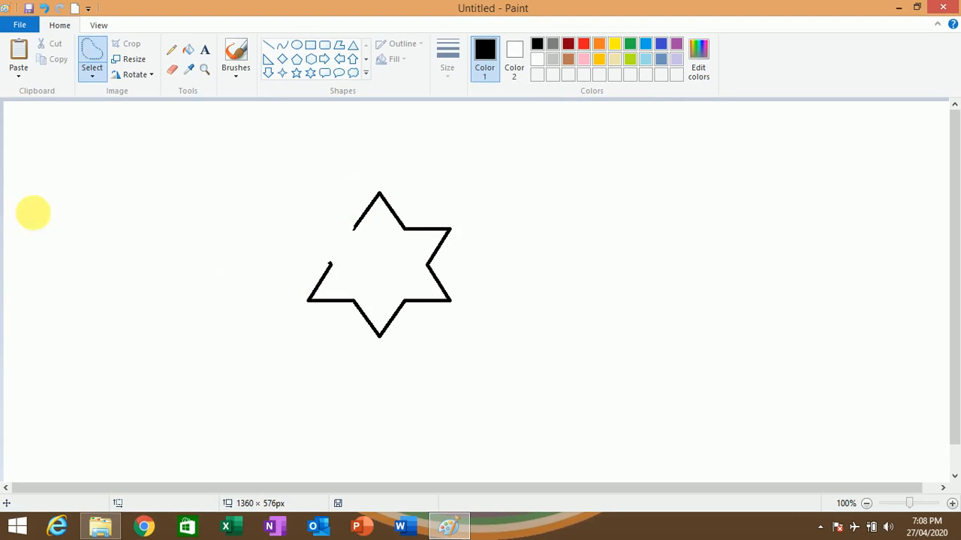
pyautogui.click(93, 78)
pyautogui.click(287, 231)
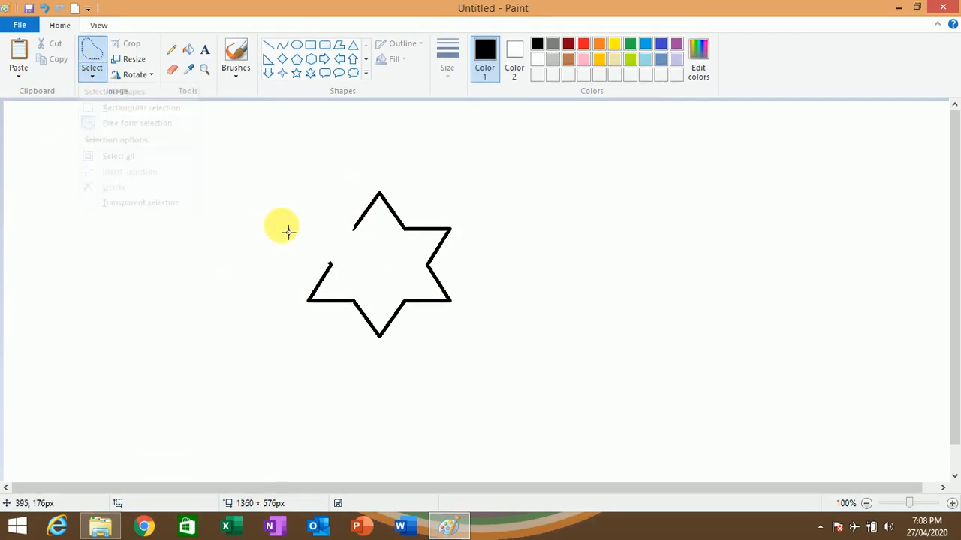
# - Delete the right part of the cut-open star using a free-form selection
pyautogui.moveTo(238, 155)
pyautogui.mouseDown()
pyautogui.moveTo(564, 381)
pyautogui.moveTo(358, 223)
pyautogui.moveTo(241, 206)
pyautogui.mouseUp()
pyautogui.click(93, 80)
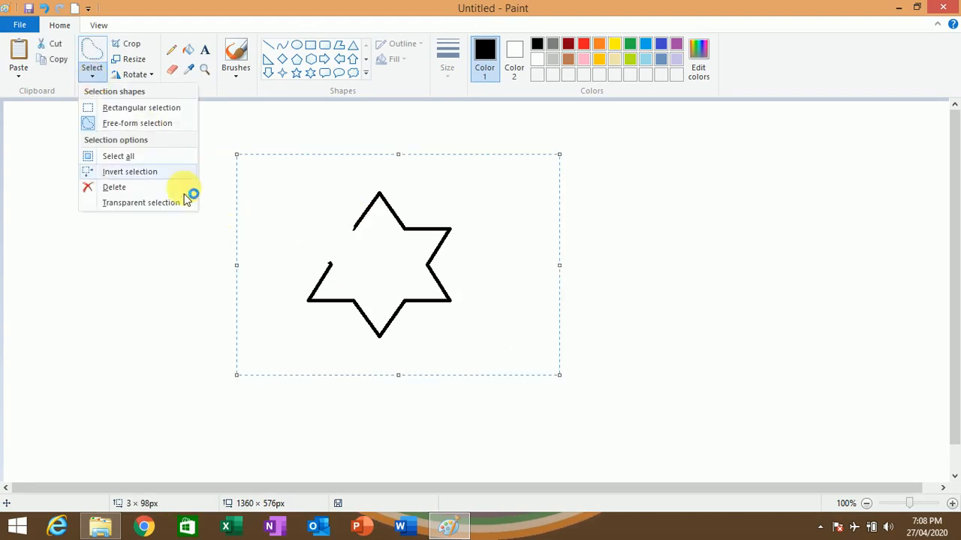
pyautogui.click(114, 187)
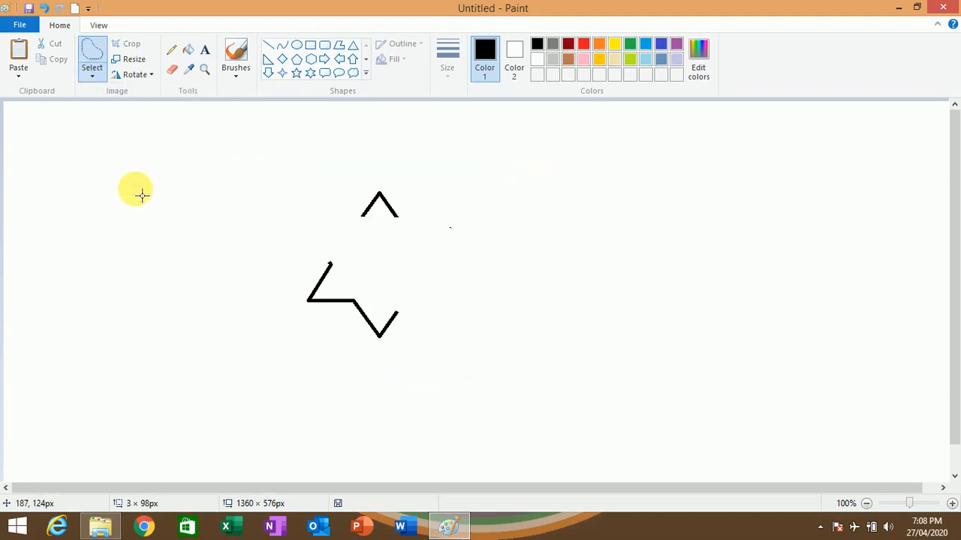
# - Select the remaining star fragments with a rectangle of about 612 × 454 px and delete them
pyautogui.click(88, 77)
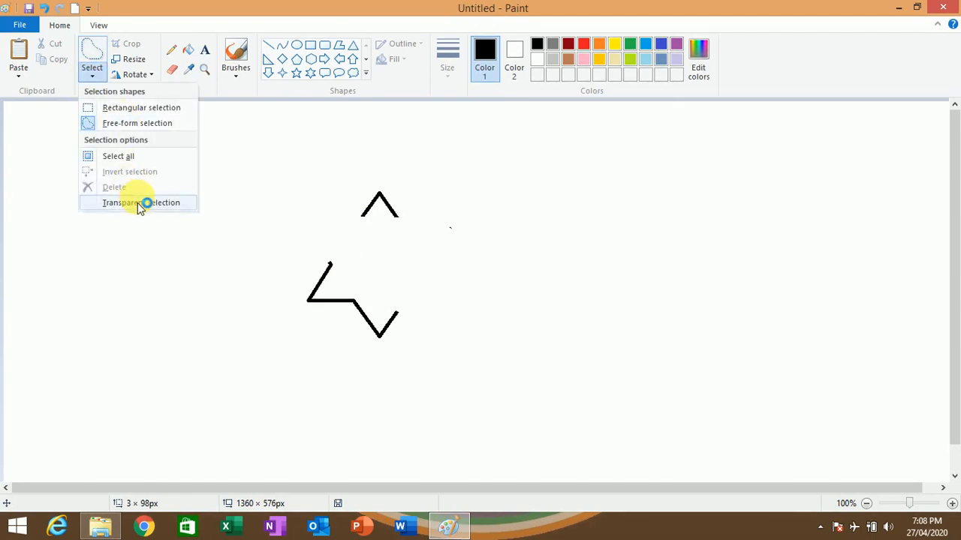
pyautogui.click(283, 183)
pyautogui.moveTo(243, 156)
pyautogui.mouseDown()
pyautogui.moveTo(374, 298)
pyautogui.moveTo(514, 339)
pyautogui.moveTo(511, 330)
pyautogui.mouseUp()
pyautogui.click(92, 76)
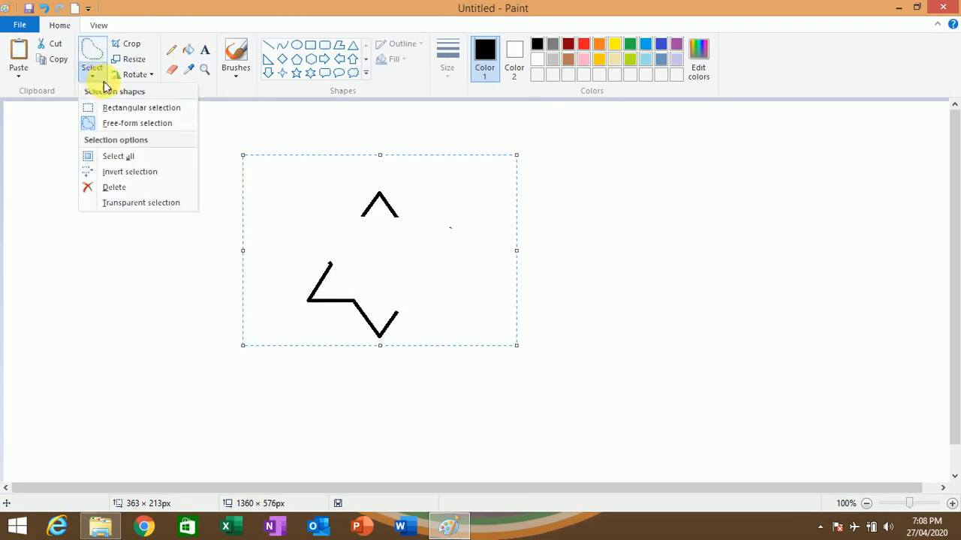
pyautogui.click(133, 108)
pyautogui.moveTo(116, 112); pyautogui.dragTo(546, 432)
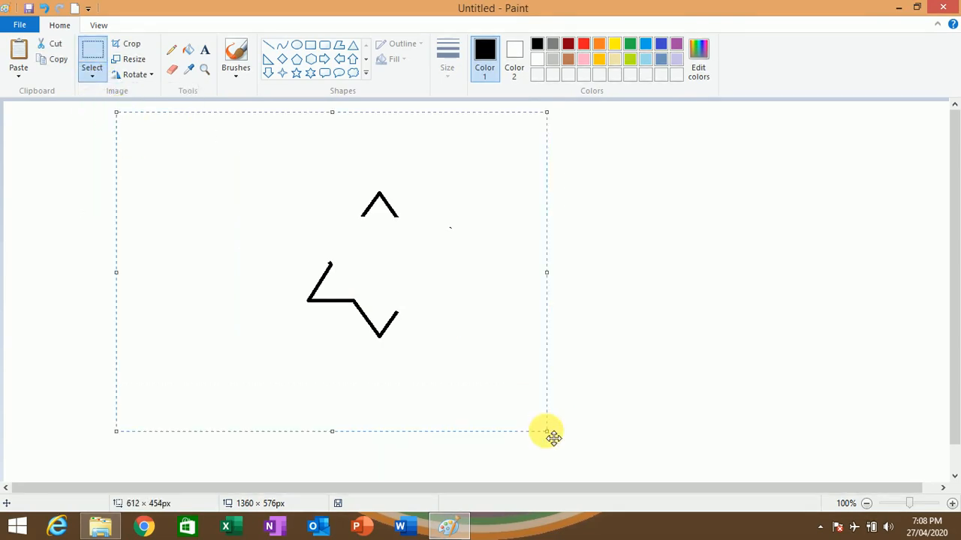
pyautogui.press('Delete')
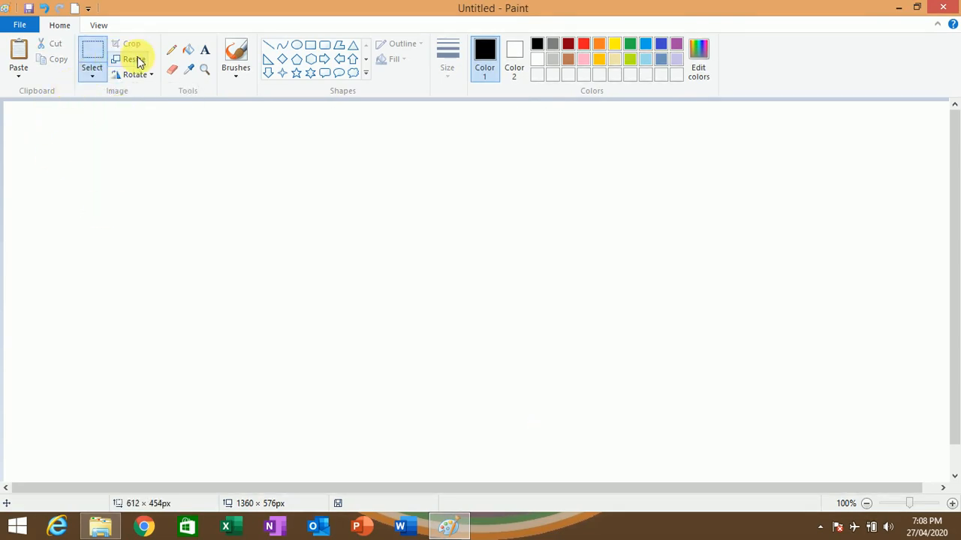
# - Draw a five-point star of about 276 × 244 px and, to its right, a four-point star of about 327 × 287 px
pyautogui.click(297, 72)
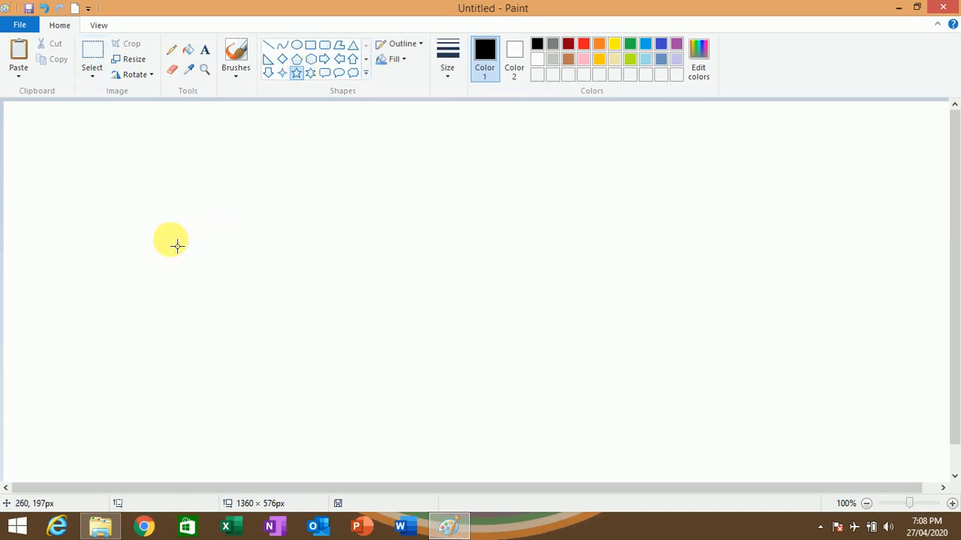
pyautogui.moveTo(123, 193); pyautogui.dragTo(316, 366)
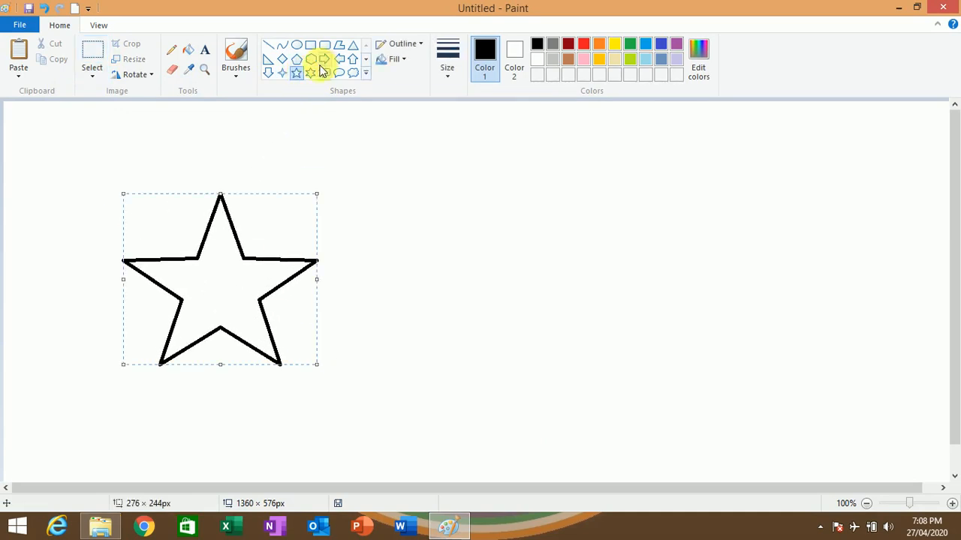
pyautogui.click(283, 73)
pyautogui.moveTo(448, 209); pyautogui.dragTo(677, 410)
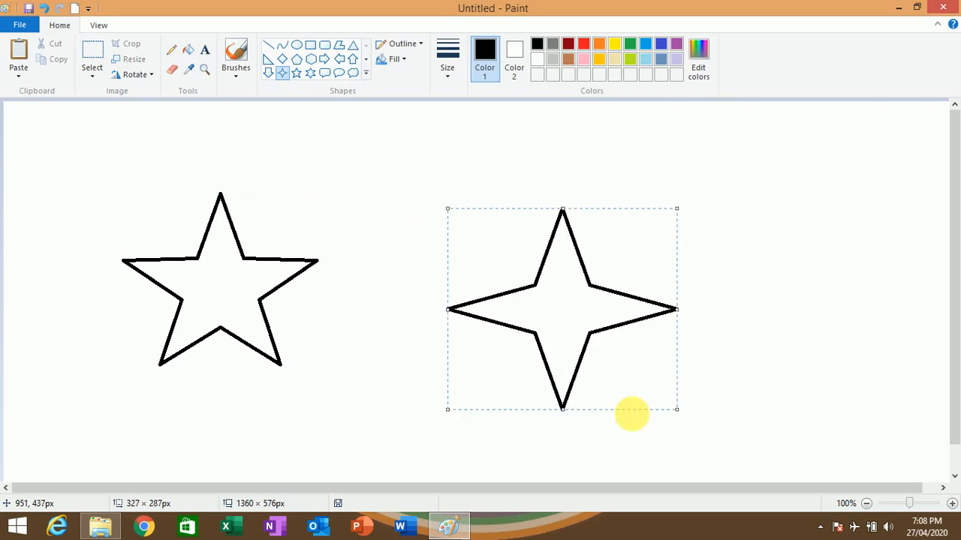
# - Select the four-point star with a rectangle of about 388 × 361 px and move it left over the five-point star's edge
pyautogui.click(92, 74)
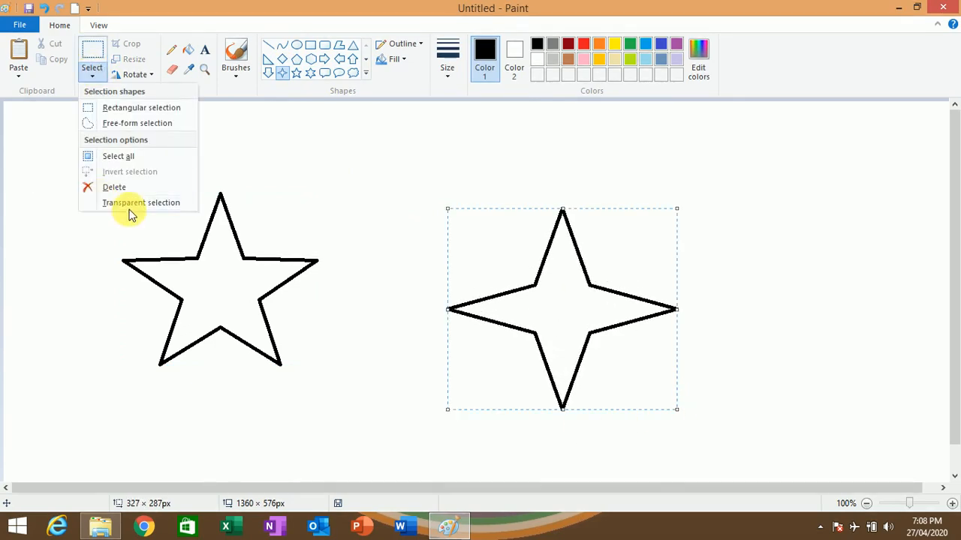
pyautogui.click(312, 169)
pyautogui.click(405, 217)
pyautogui.click(92, 50)
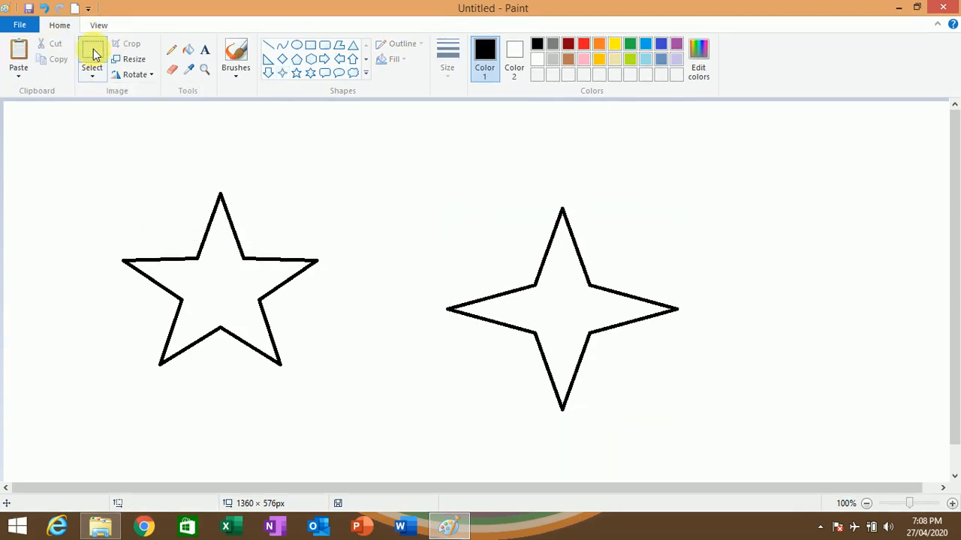
pyautogui.moveTo(420, 185); pyautogui.dragTo(692, 439)
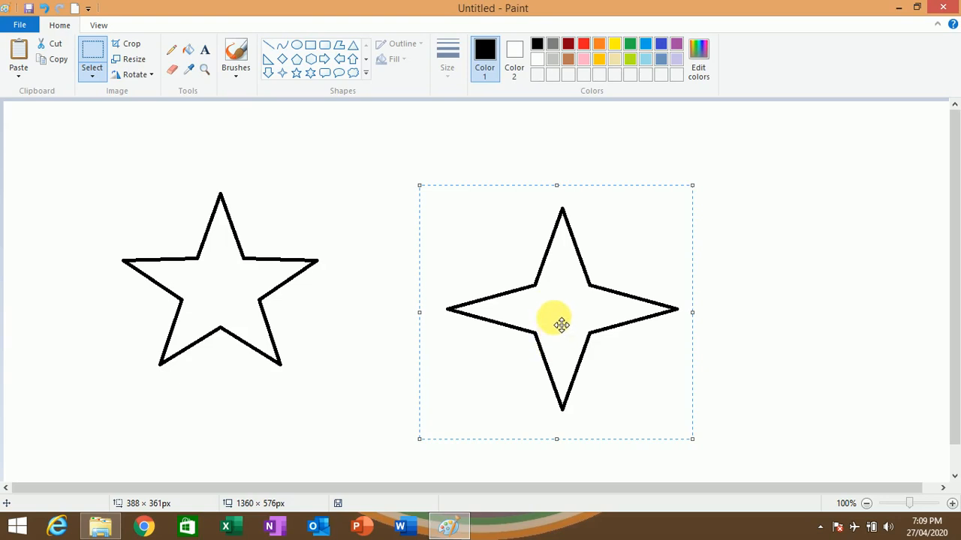
pyautogui.moveTo(591, 311); pyautogui.dragTo(446, 289)
# - Turn on transparent selection, shift the four-point star slightly left beside the five-point star, and clear the selection
pyautogui.click(93, 74)
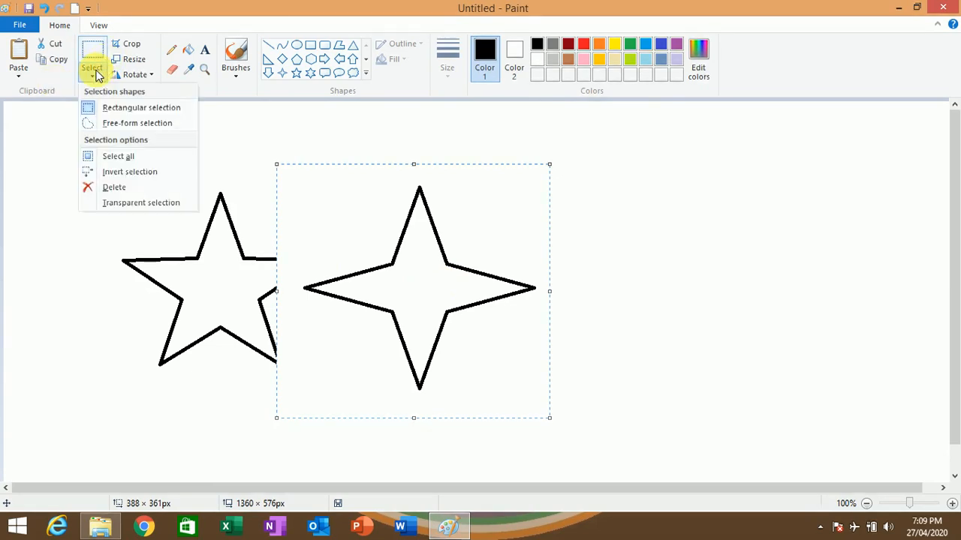
pyautogui.click(175, 203)
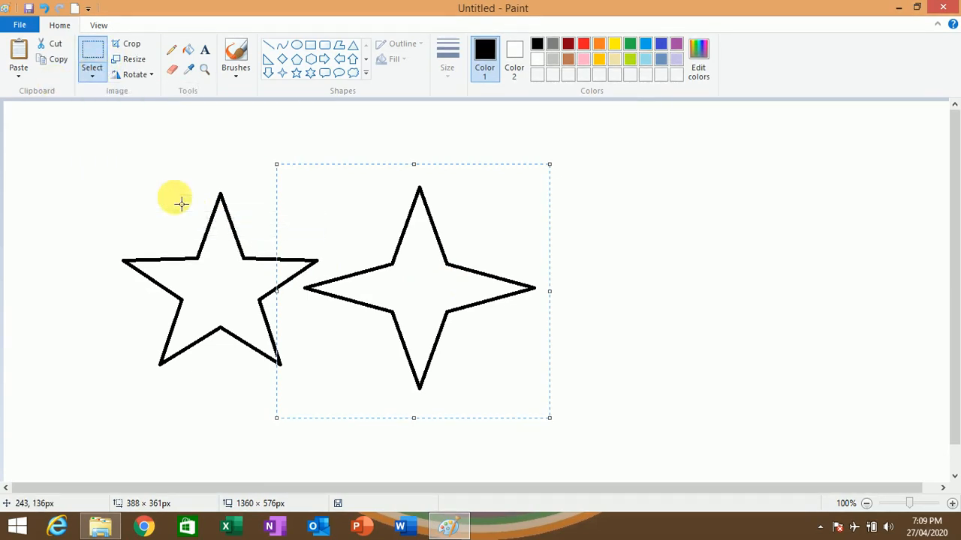
pyautogui.moveTo(427, 293); pyautogui.dragTo(449, 294)
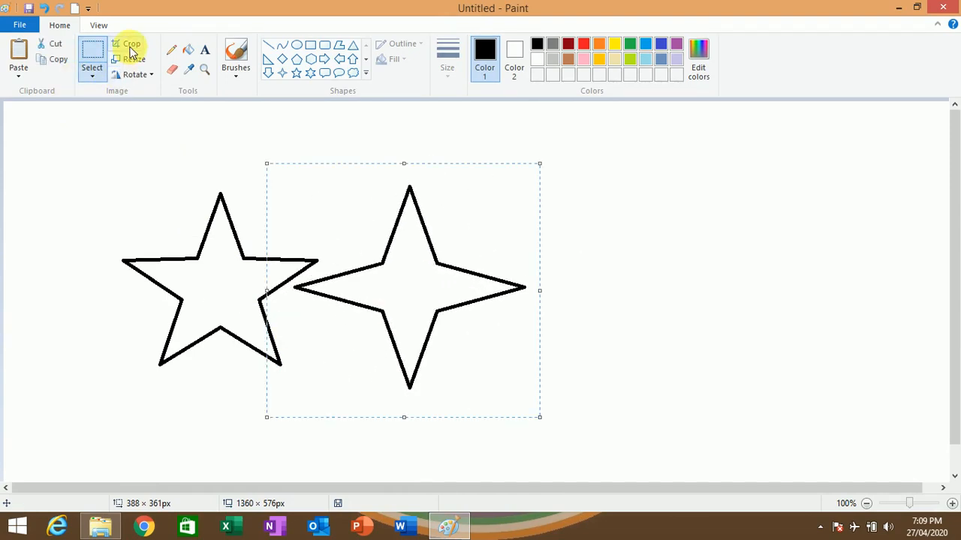
pyautogui.click(656, 231)
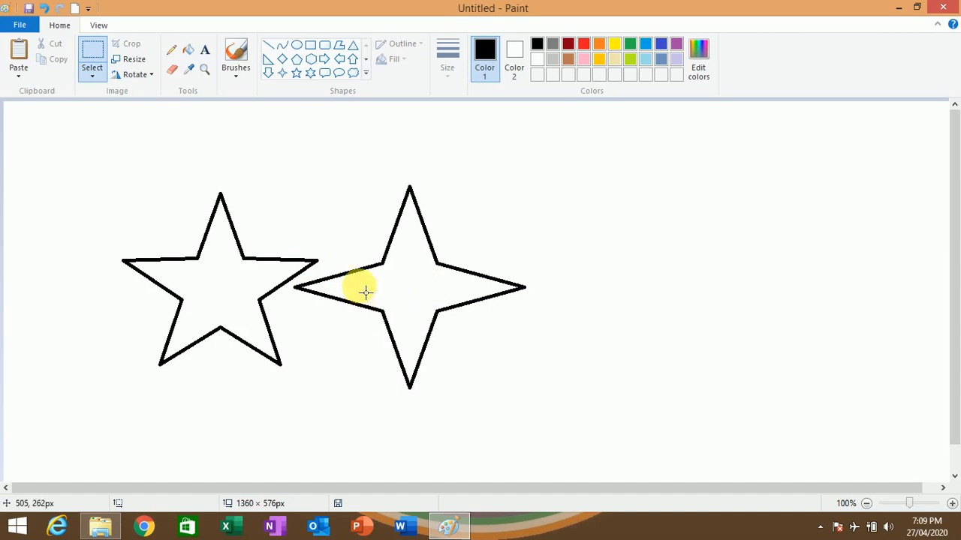
# - Crop the picture to about 316 × 193 px around the lower part of the four-point star, and undo the crop
pyautogui.moveTo(298, 280); pyautogui.dragTo(524, 415)
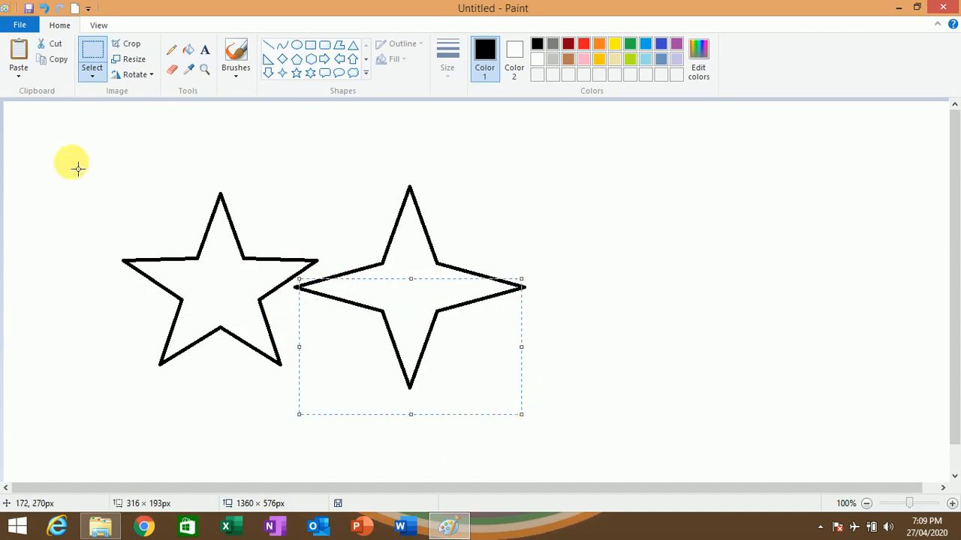
pyautogui.click(131, 46)
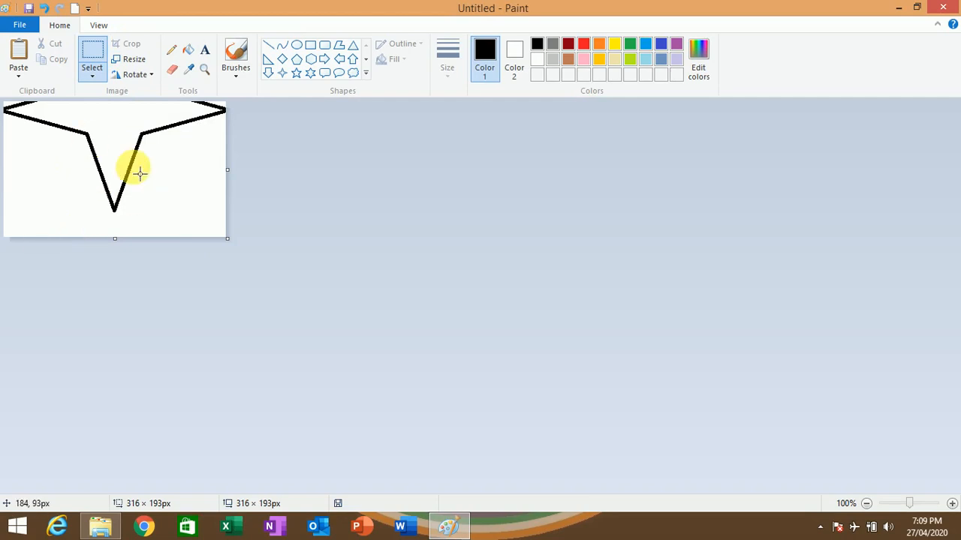
pyautogui.hotkey('ctrl', 'z')
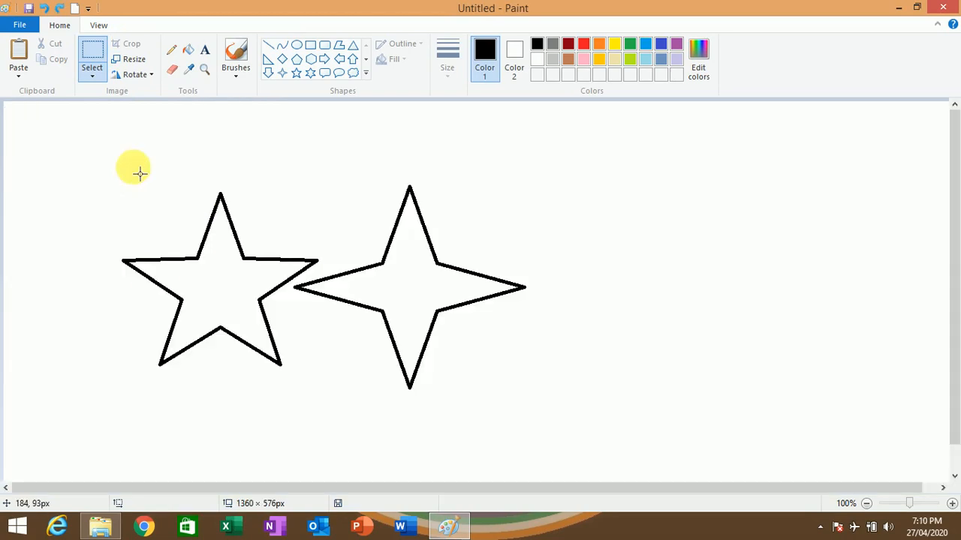
# - Open the Resize and Skew settings and compare sizing by pixels with sizing by percentage
pyautogui.click(134, 66)
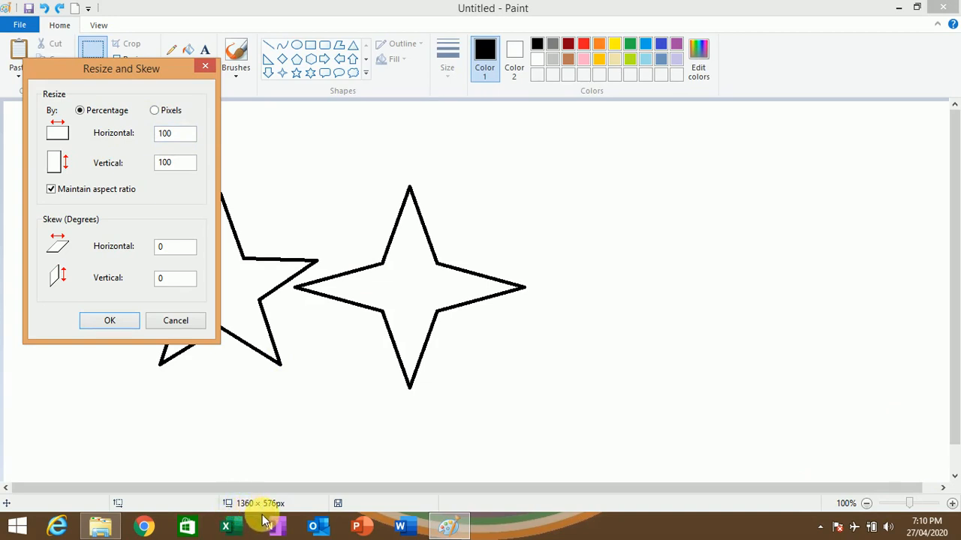
pyautogui.click(154, 110)
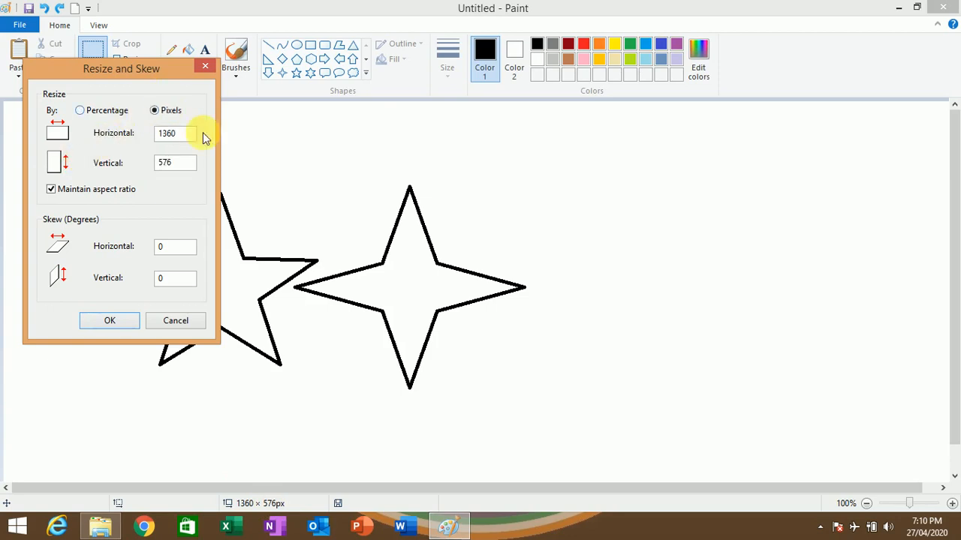
pyautogui.click(175, 134)
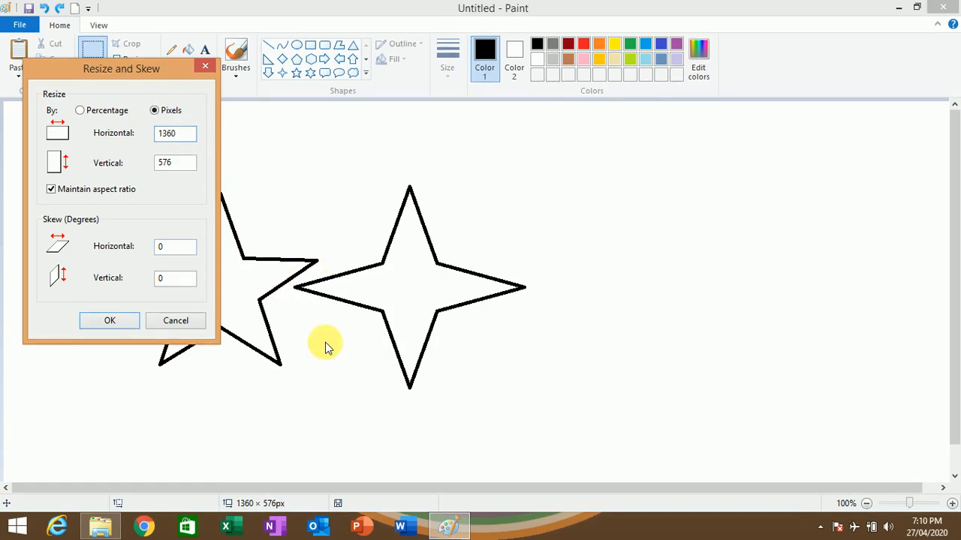
pyautogui.click(80, 111)
pyautogui.moveTo(116, 68); pyautogui.dragTo(155, 99)
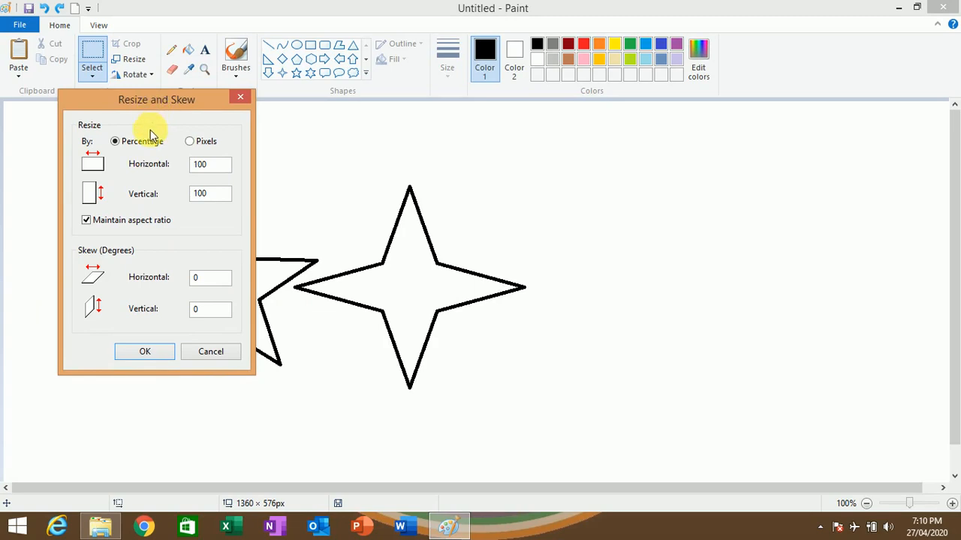
# - Skew the whole picture horizontally by 10 degrees and undo the skew
pyautogui.click(216, 275)
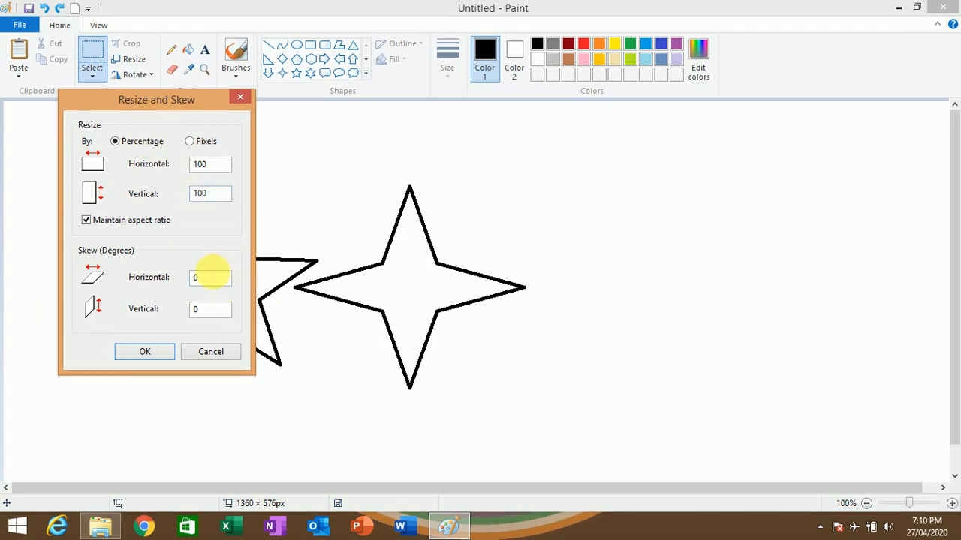
pyautogui.click(213, 282)
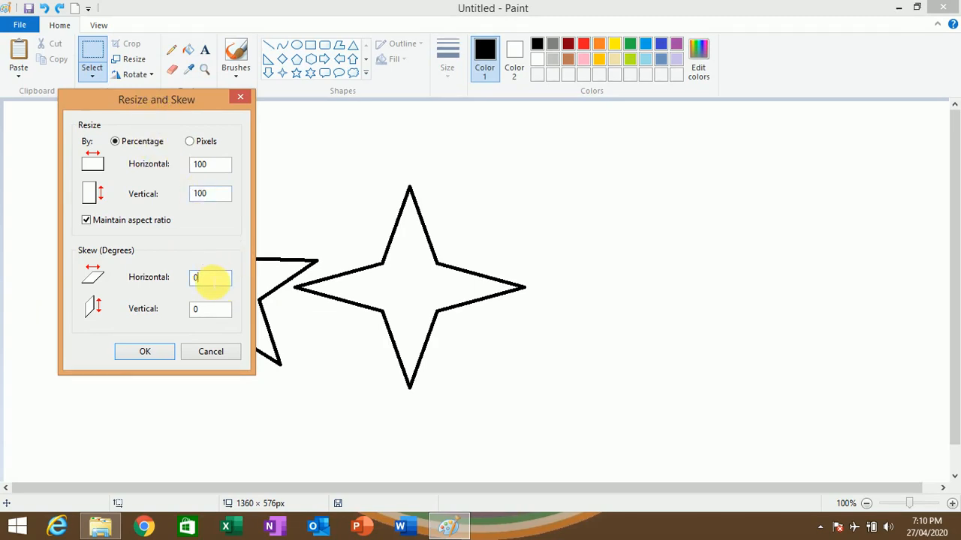
pyautogui.write('10')
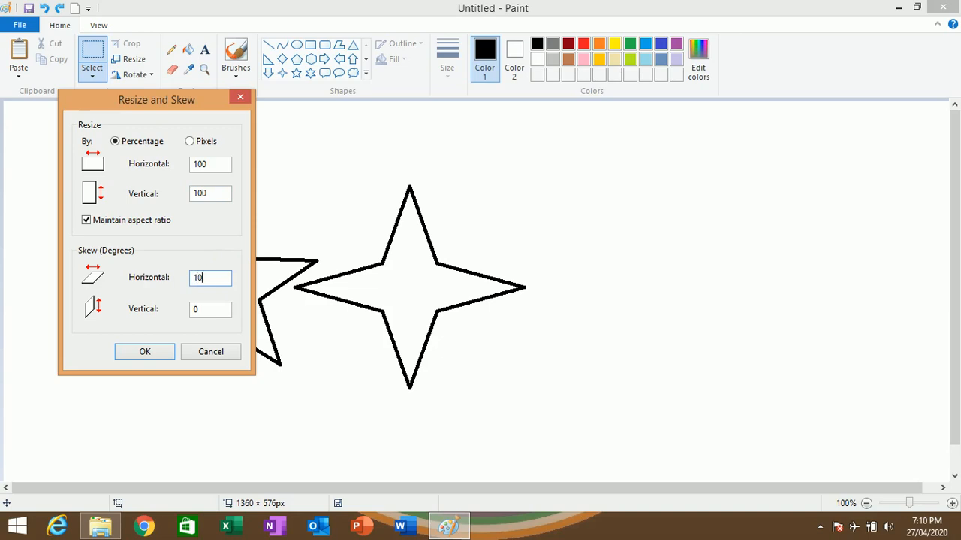
pyautogui.click(145, 352)
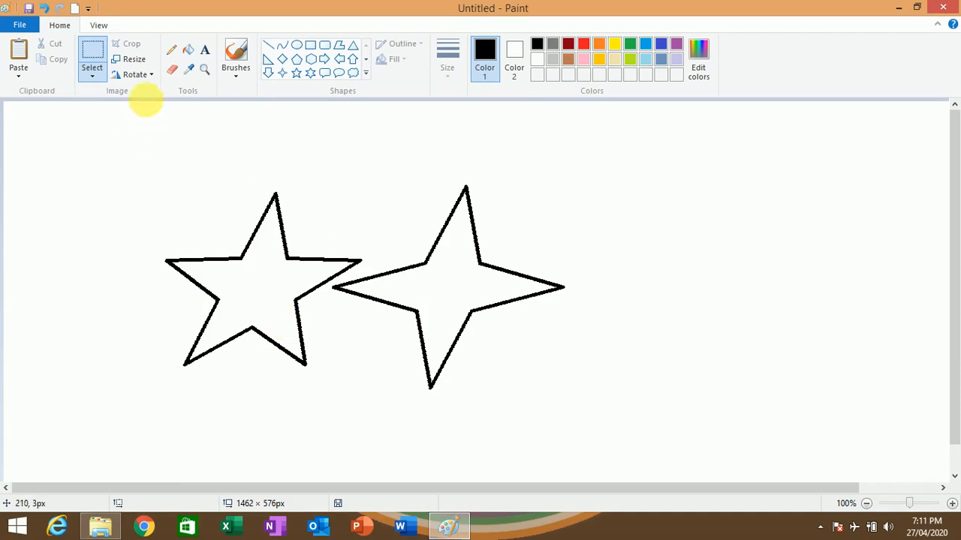
pyautogui.hotkey('ctrl', 'z')
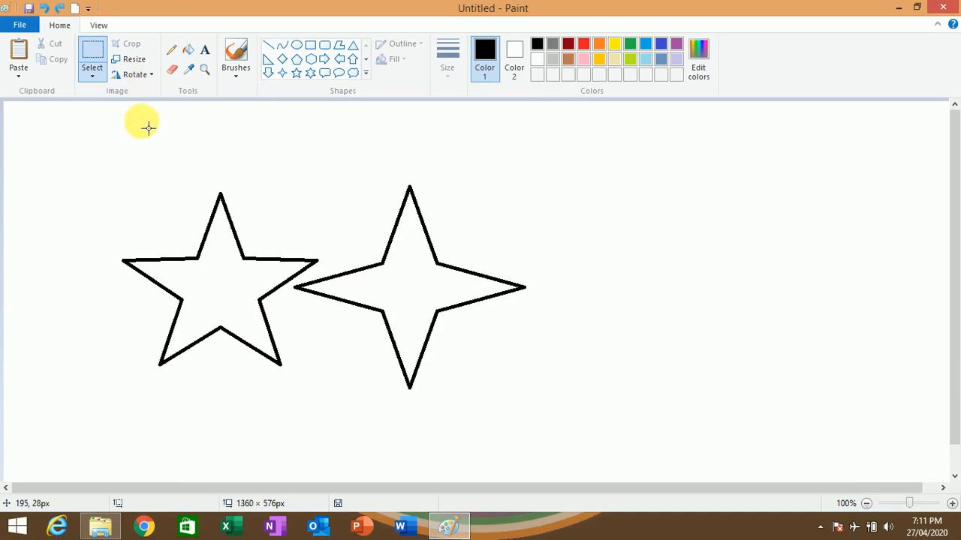
# - Review the rotation options and select the four-point star with a rectangle of about 390 × 322 px
pyautogui.click(134, 78)
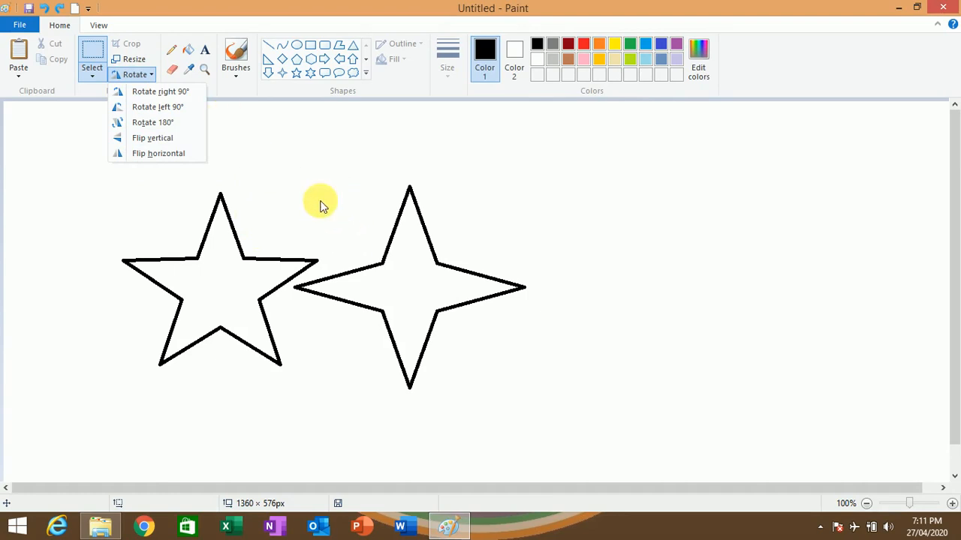
pyautogui.click(81, 84)
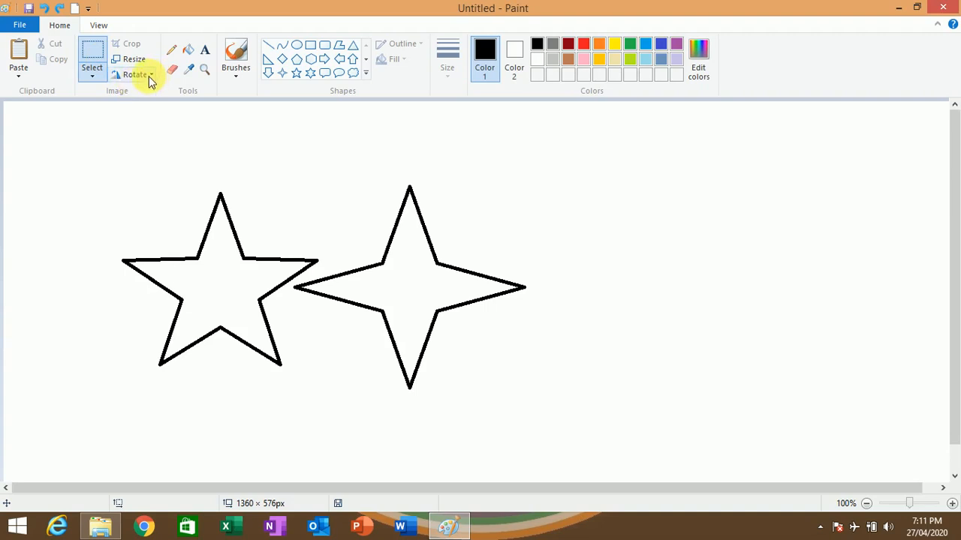
pyautogui.click(90, 49)
pyautogui.moveTo(283, 174); pyautogui.dragTo(556, 398)
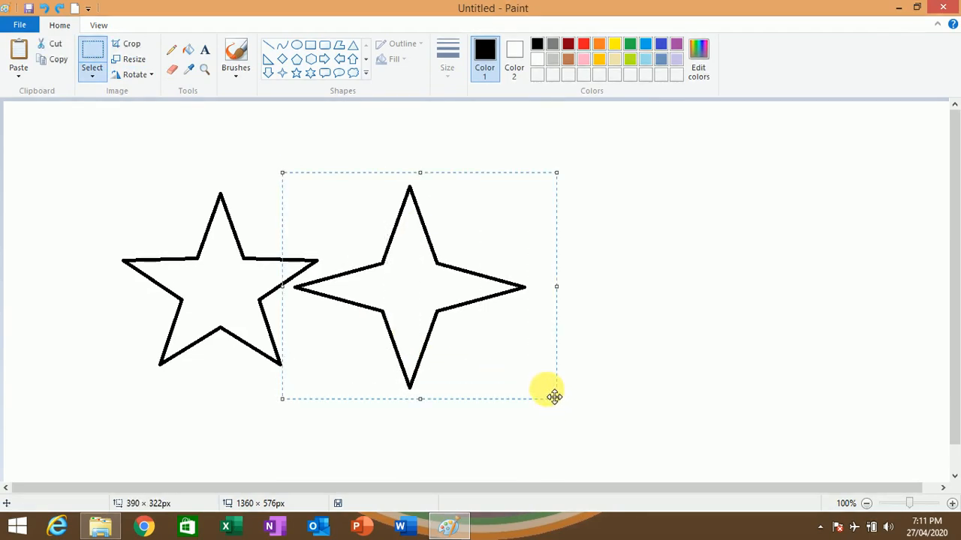
# - Rotate the selected four-point star right 90° and turn it back left 90°
pyautogui.click(151, 76)
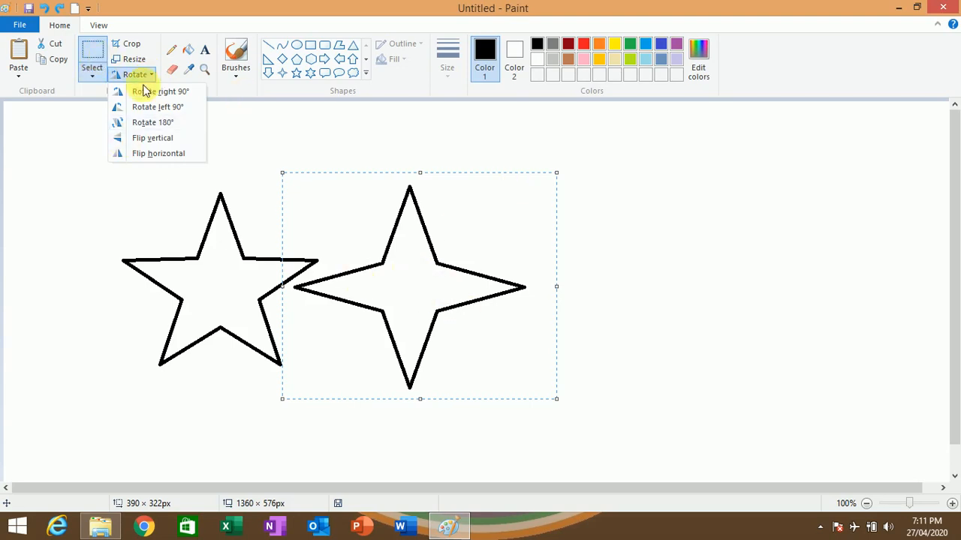
pyautogui.click(142, 92)
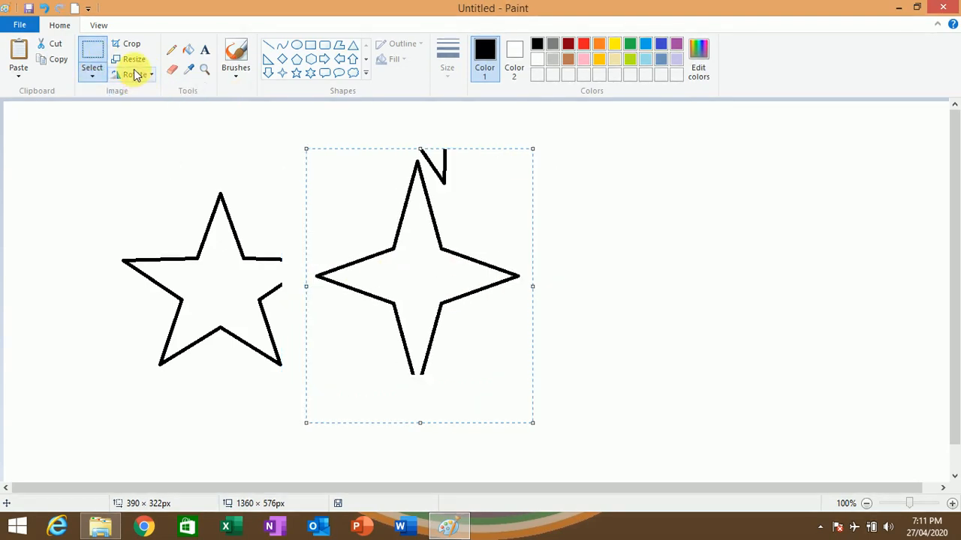
pyautogui.click(135, 74)
pyautogui.click(152, 108)
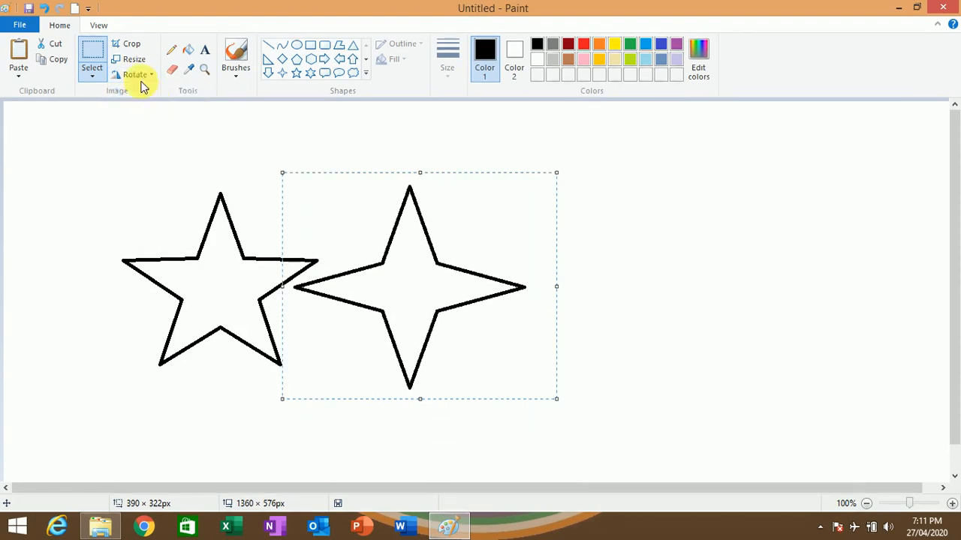
# - Rotate the selected four-point star 180° and delete the selection
pyautogui.click(135, 75)
pyautogui.click(154, 122)
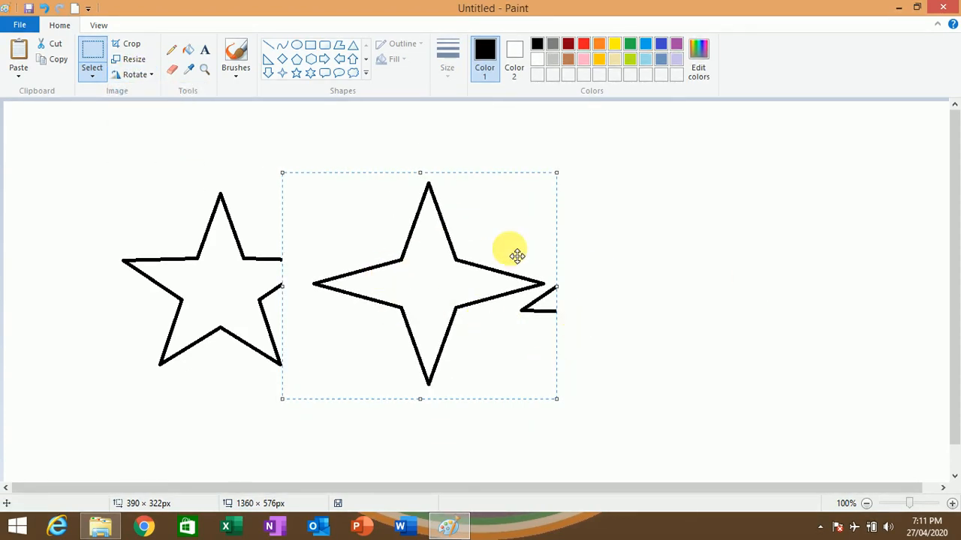
pyautogui.press('Delete')
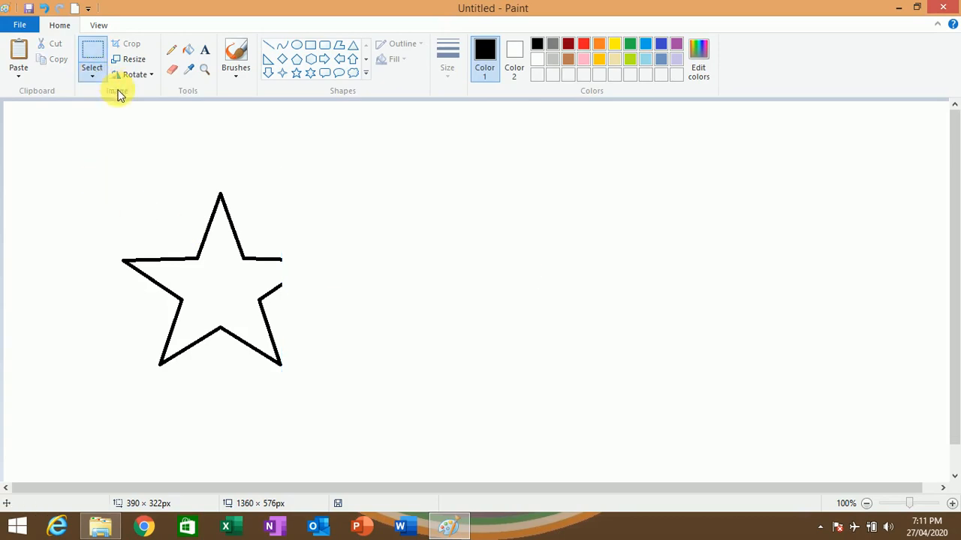
# - With the Pencil, draw a thin freehand scribble beside the five-point star and two wavy lines in the thickest line width
pyautogui.click(171, 54)
pyautogui.moveTo(309, 226)
pyautogui.mouseDown()
pyautogui.moveTo(348, 242)
pyautogui.moveTo(359, 220)
pyautogui.moveTo(403, 214)
pyautogui.moveTo(514, 241)
pyautogui.moveTo(642, 202)
pyautogui.moveTo(670, 211)
pyautogui.moveTo(647, 255)
pyautogui.moveTo(654, 273)
pyautogui.moveTo(617, 278)
pyautogui.moveTo(594, 267)
pyautogui.moveTo(524, 280)
pyautogui.moveTo(534, 291)
pyautogui.moveTo(518, 302)
pyautogui.moveTo(498, 298)
pyautogui.moveTo(498, 319)
pyautogui.moveTo(484, 319)
pyautogui.moveTo(462, 294)
pyautogui.mouseUp()
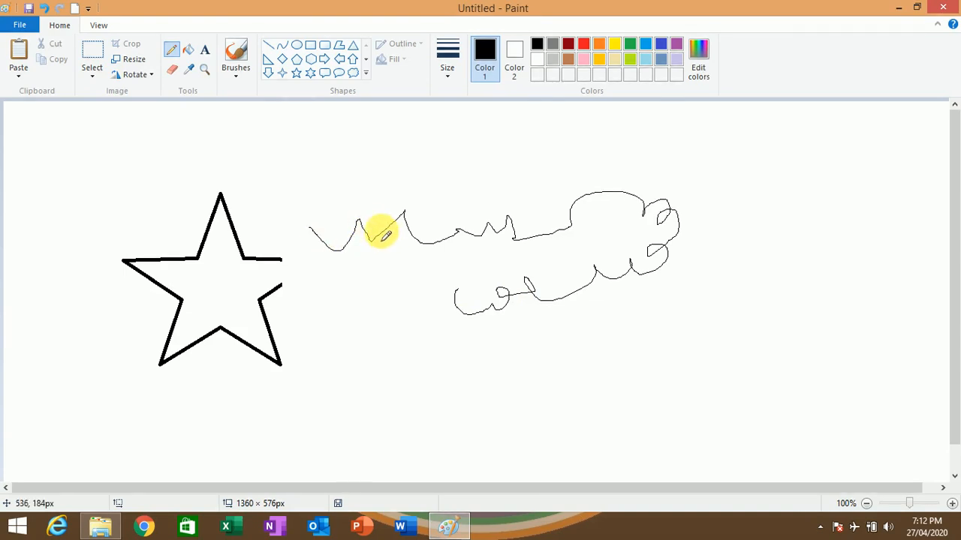
pyautogui.click(449, 76)
pyautogui.click(477, 186)
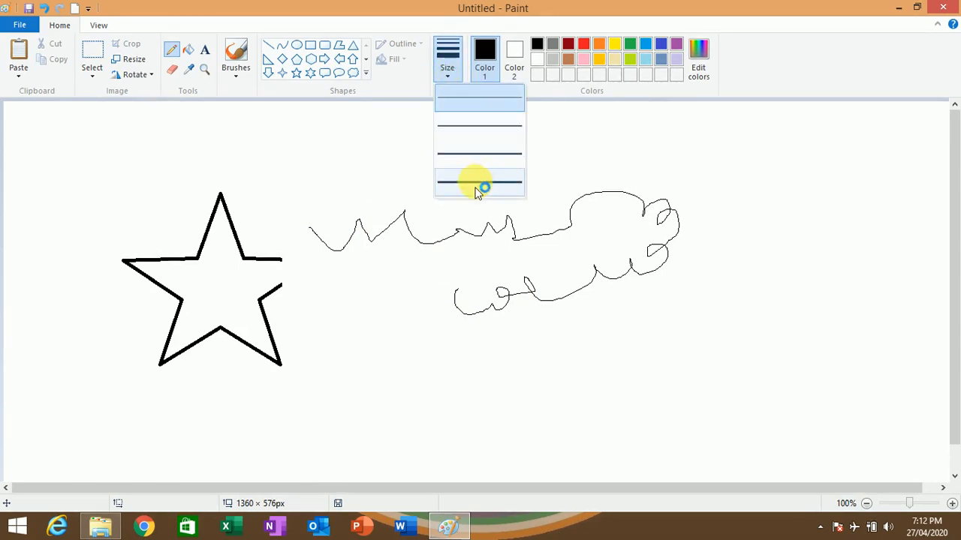
pyautogui.click(497, 186)
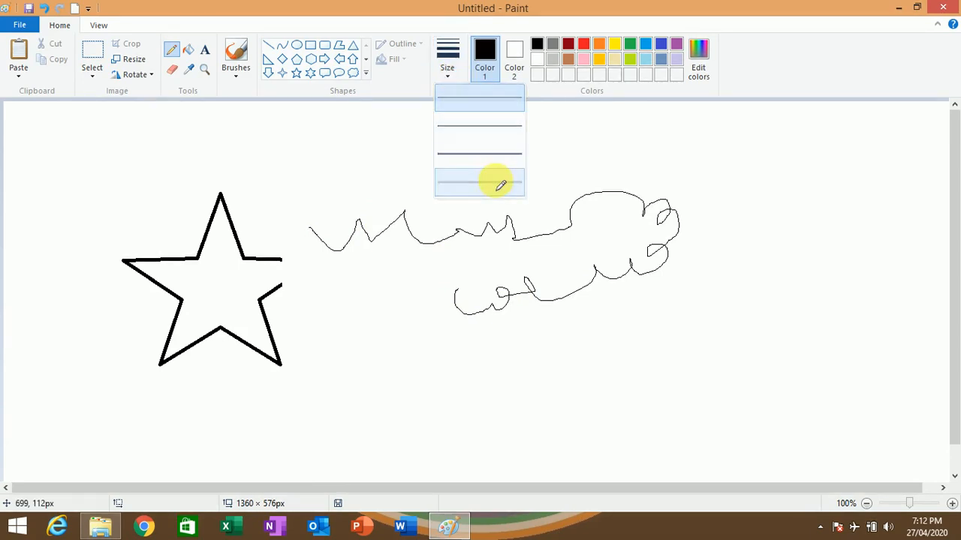
pyautogui.moveTo(360, 158)
pyautogui.mouseDown()
pyautogui.moveTo(387, 190)
pyautogui.moveTo(439, 194)
pyautogui.moveTo(725, 170)
pyautogui.moveTo(775, 223)
pyautogui.mouseUp()
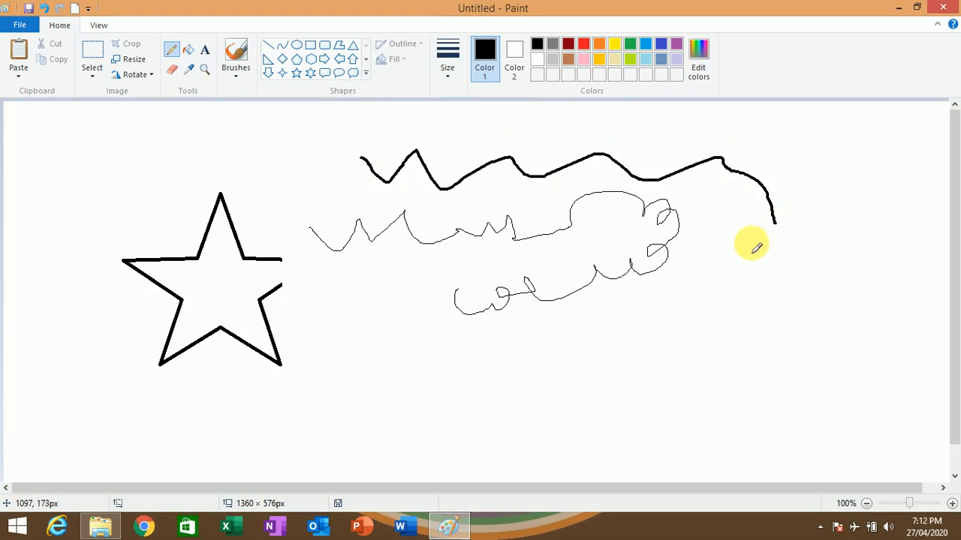
pyautogui.moveTo(672, 348)
pyautogui.mouseDown()
pyautogui.moveTo(695, 357)
pyautogui.moveTo(833, 294)
pyautogui.mouseUp()
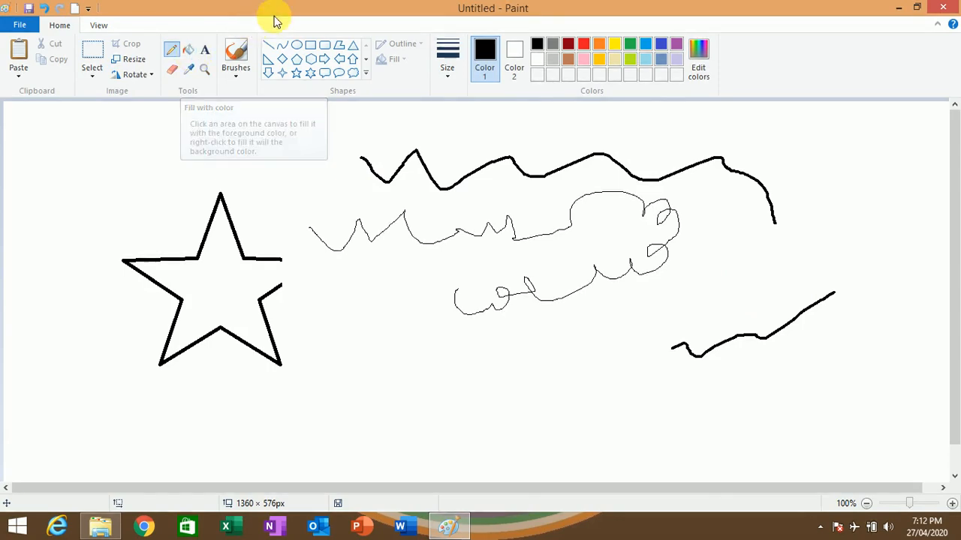
# - Draw a six-point star about 252 × 211 px below the thin pencil scribble
pyautogui.click(310, 73)
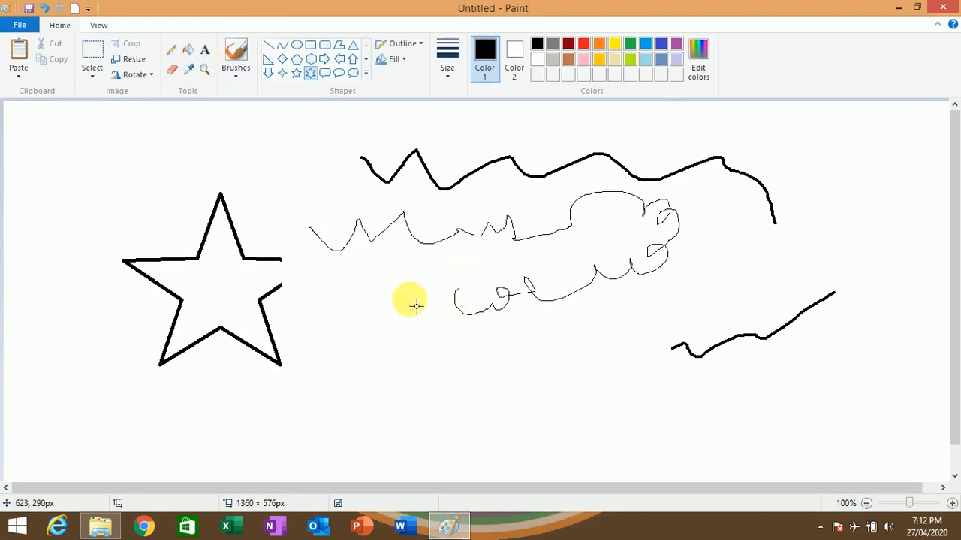
pyautogui.moveTo(347, 295); pyautogui.dragTo(523, 442)
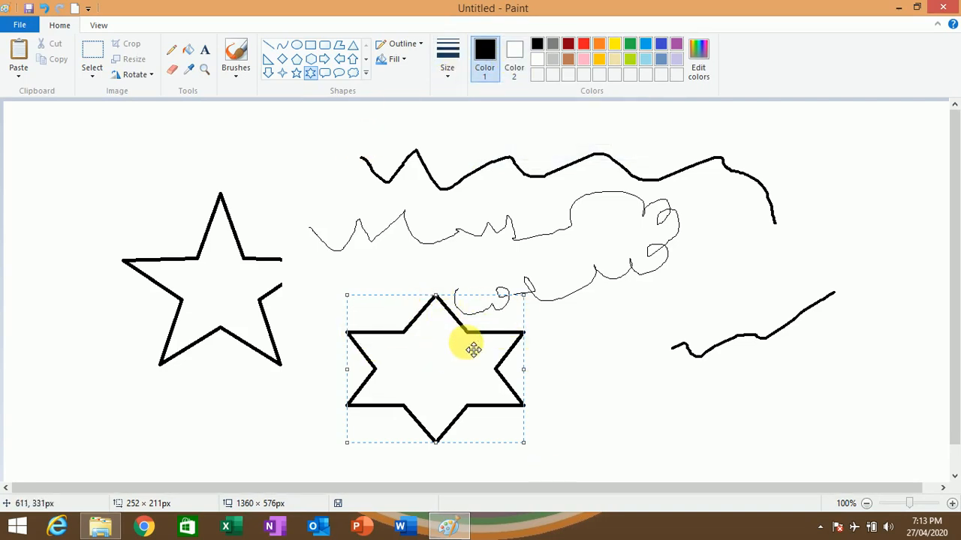
# - Set Color 2 to yellow and fill the six-point star with the black Color 1
pyautogui.click(514, 69)
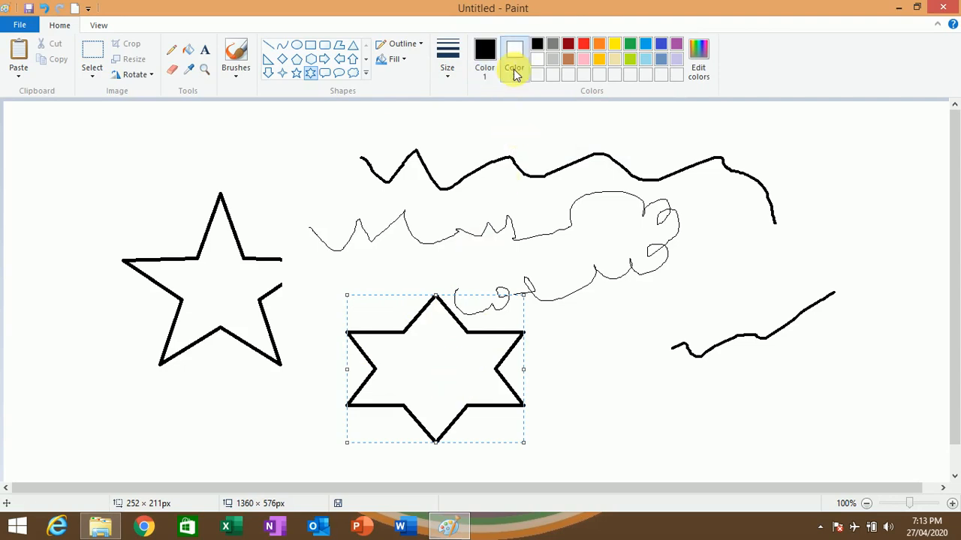
pyautogui.click(614, 44)
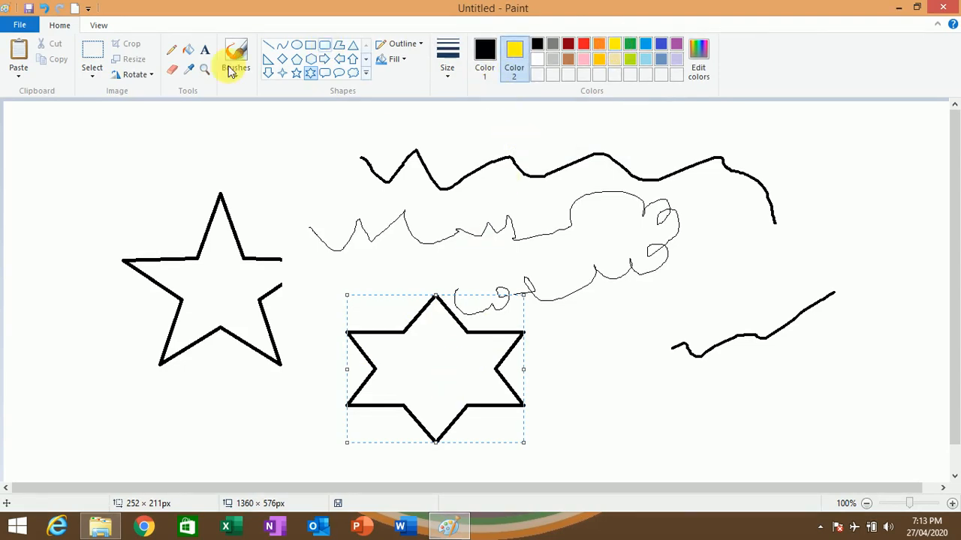
pyautogui.click(188, 48)
pyautogui.click(456, 373)
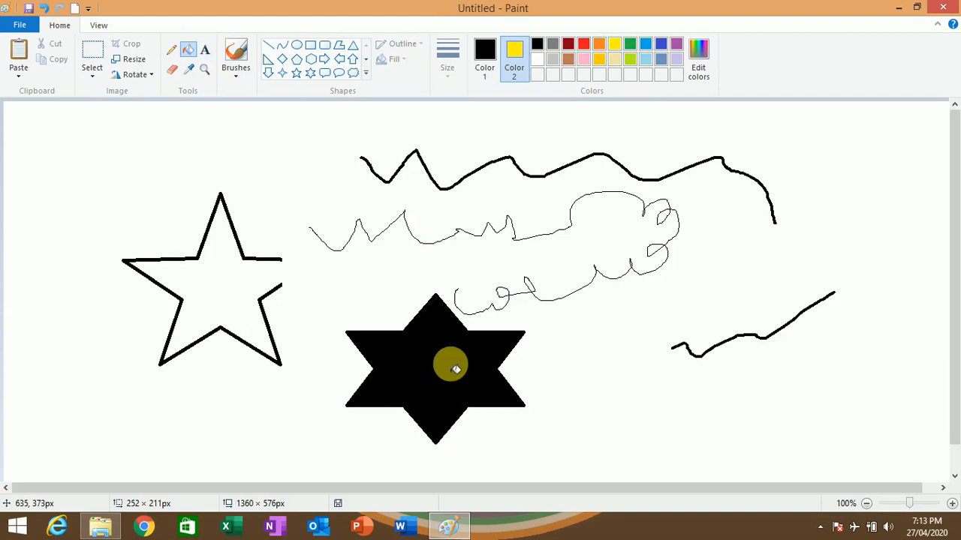
# - Activate Color 1, flood the canvas background with black and delete the entire picture
pyautogui.click(488, 64)
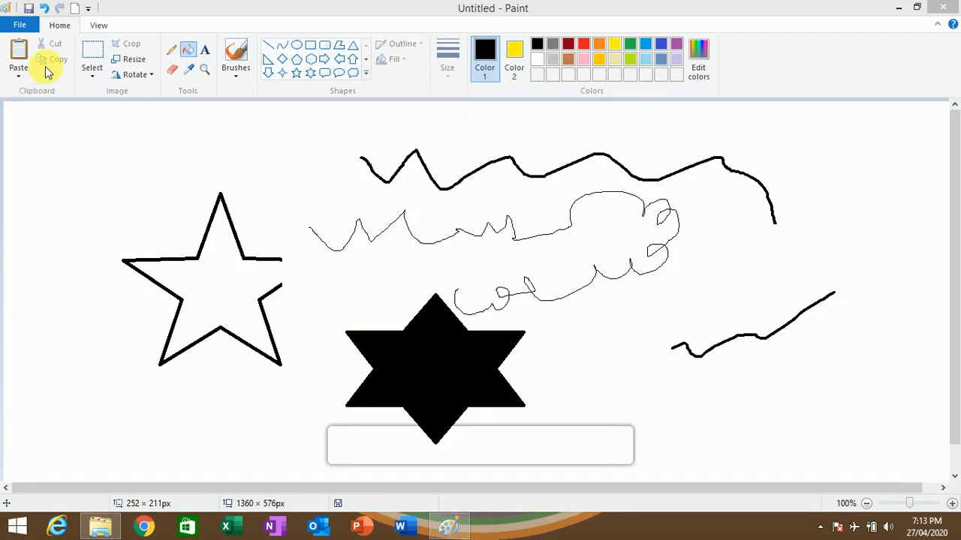
pyautogui.click(46, 155)
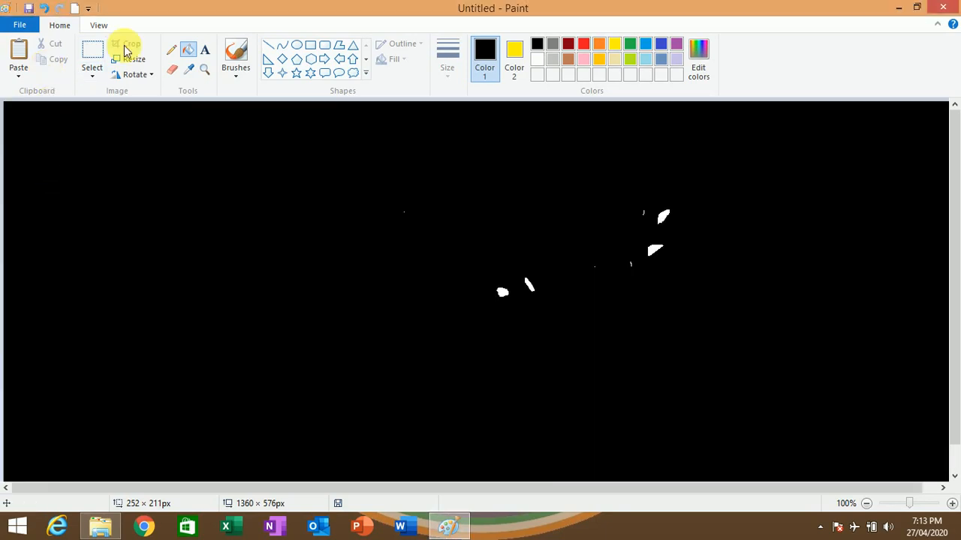
pyautogui.hotkey('ctrl', 'a')
pyautogui.press('Delete')
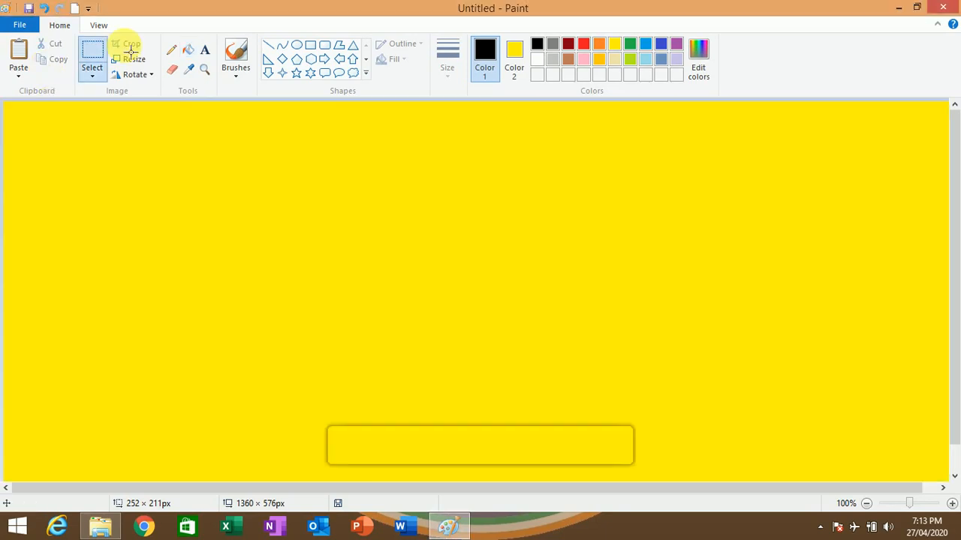
# - Set Color 2 to white and Color 1 to black, and clear the entire canvas
pyautogui.click(536, 65)
pyautogui.click(513, 47)
pyautogui.click(537, 62)
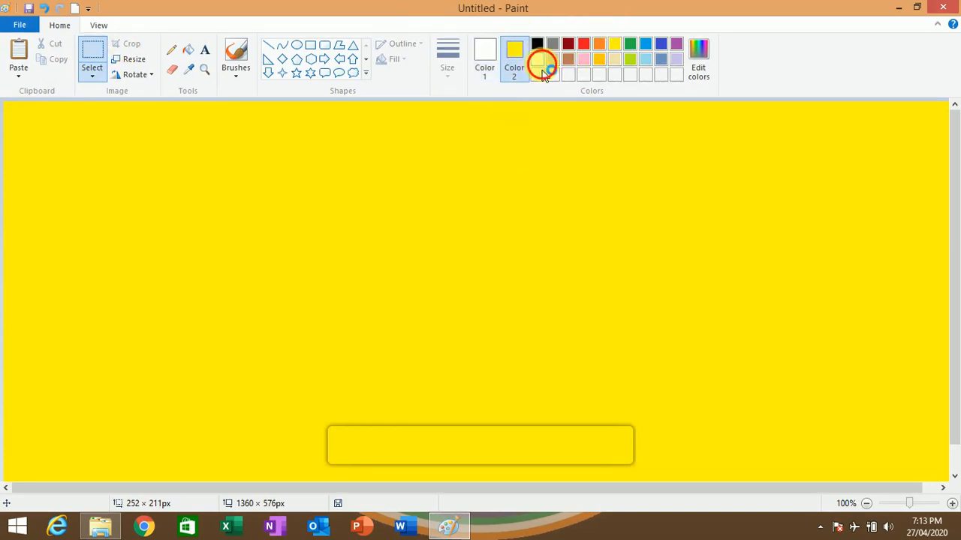
pyautogui.click(487, 49)
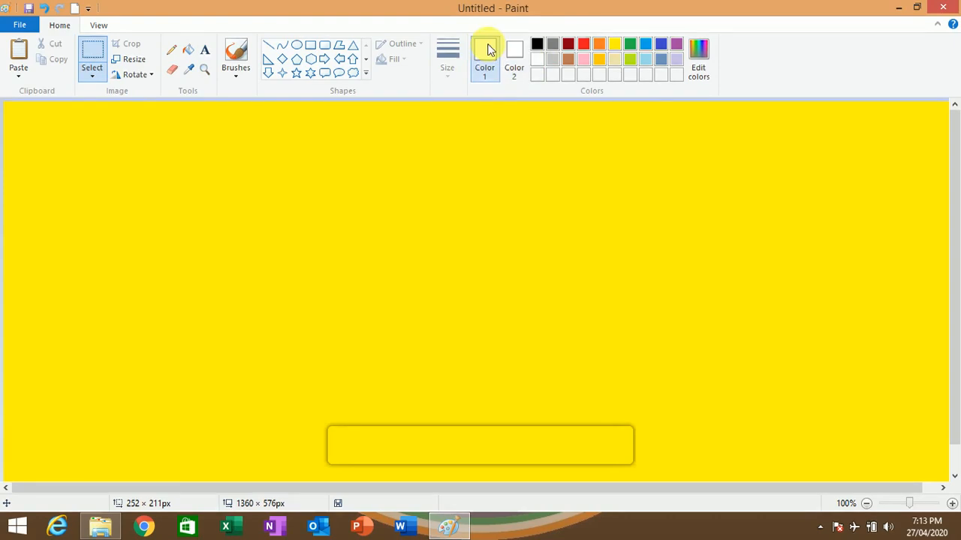
pyautogui.click(537, 45)
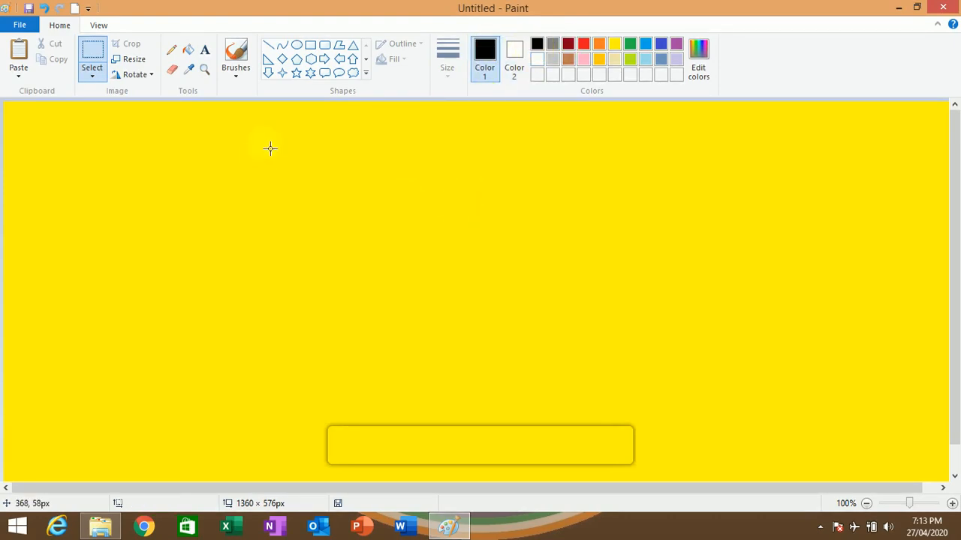
pyautogui.hotkey('ctrl', 'a')
pyautogui.press('Delete')
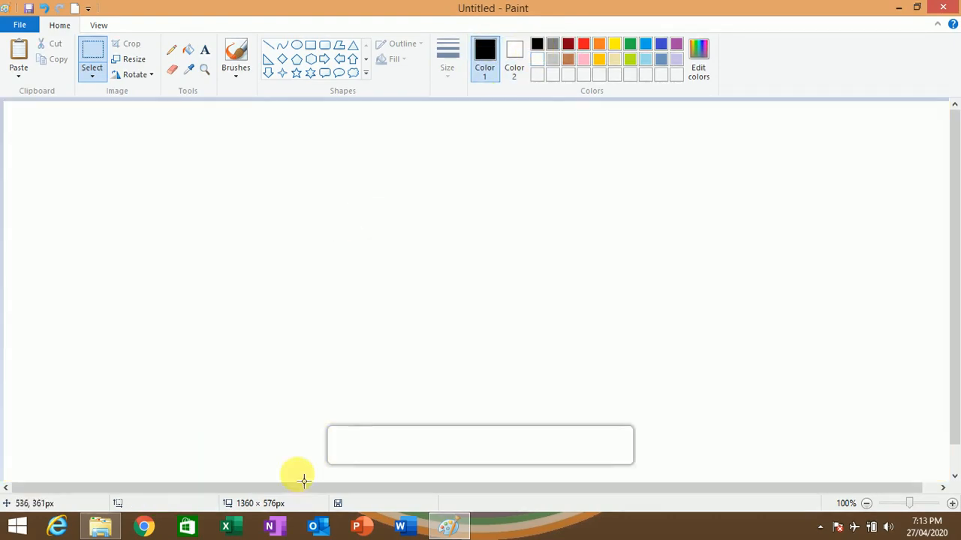
# - Draw a pentagon about 359 × 273 px in the upper part of the blank canvas
pyautogui.click(289, 365)
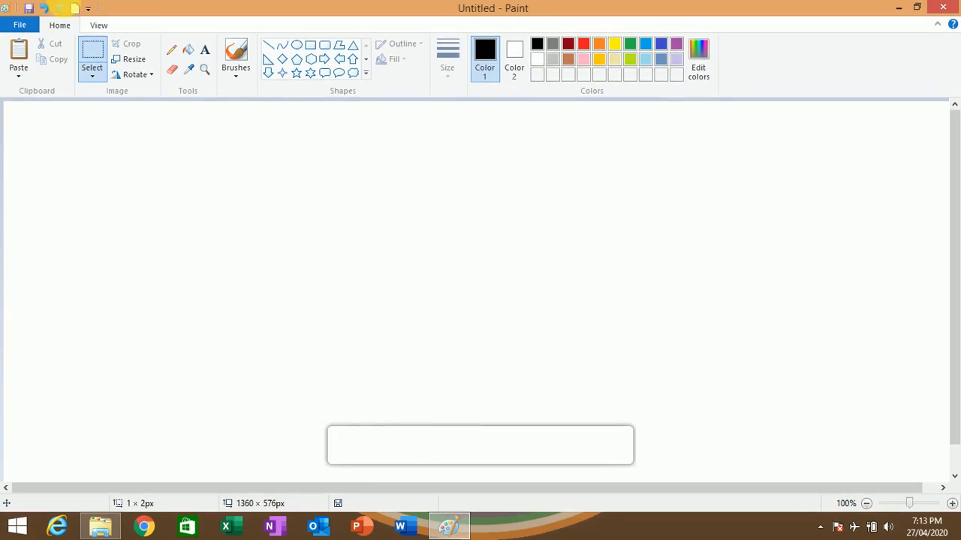
pyautogui.click(186, 53)
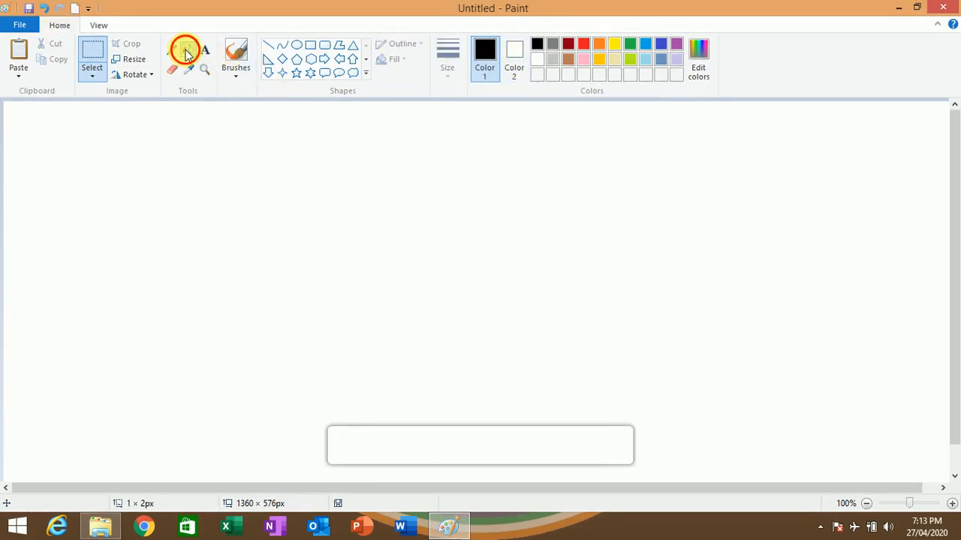
pyautogui.click(296, 60)
pyautogui.moveTo(224, 126); pyautogui.dragTo(477, 318)
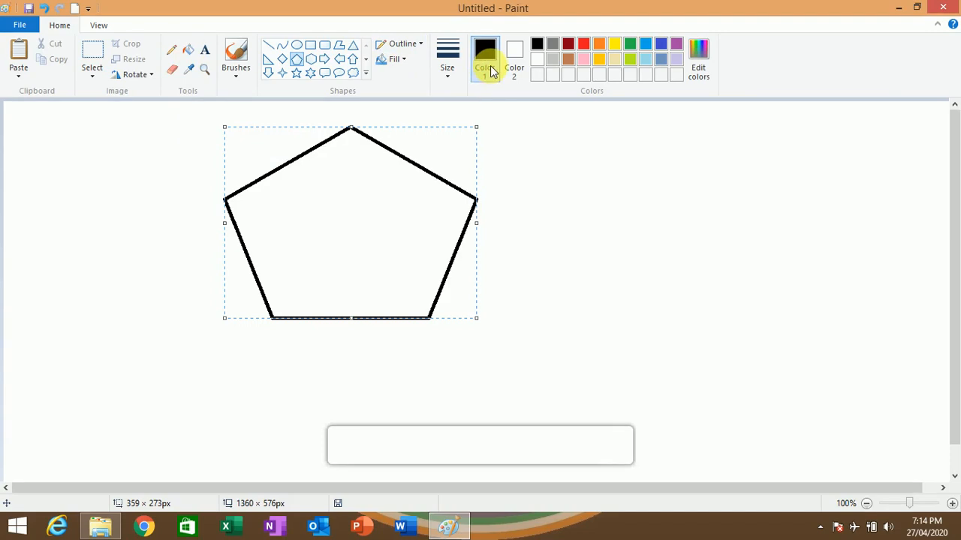
# - Change the pentagon's outline to yellow through Color 1 and set it back to black
pyautogui.click(614, 44)
pyautogui.click(626, 45)
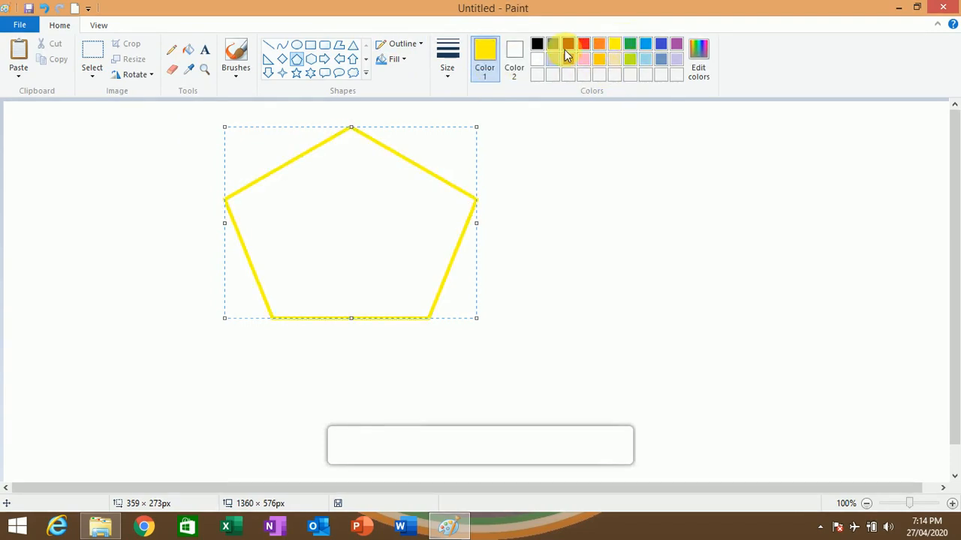
pyautogui.click(514, 66)
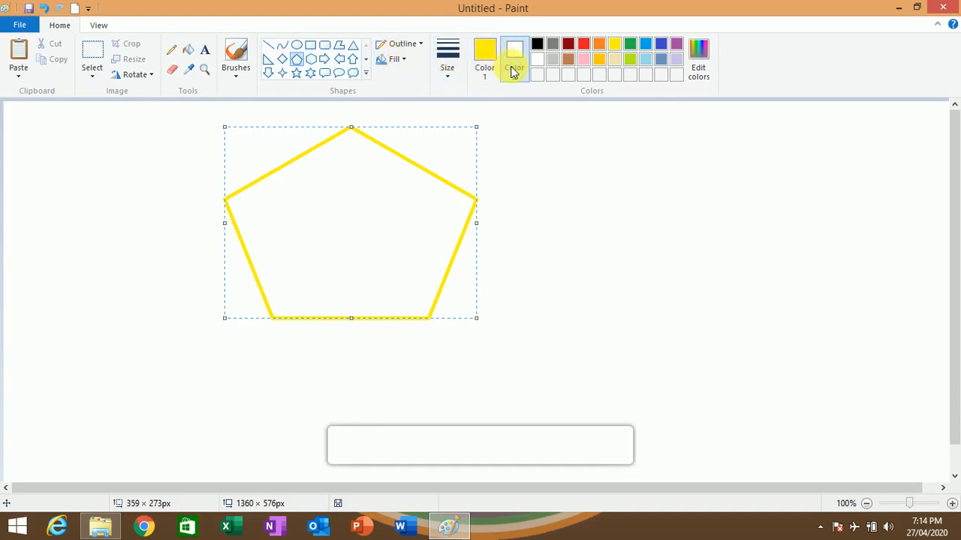
pyautogui.click(485, 61)
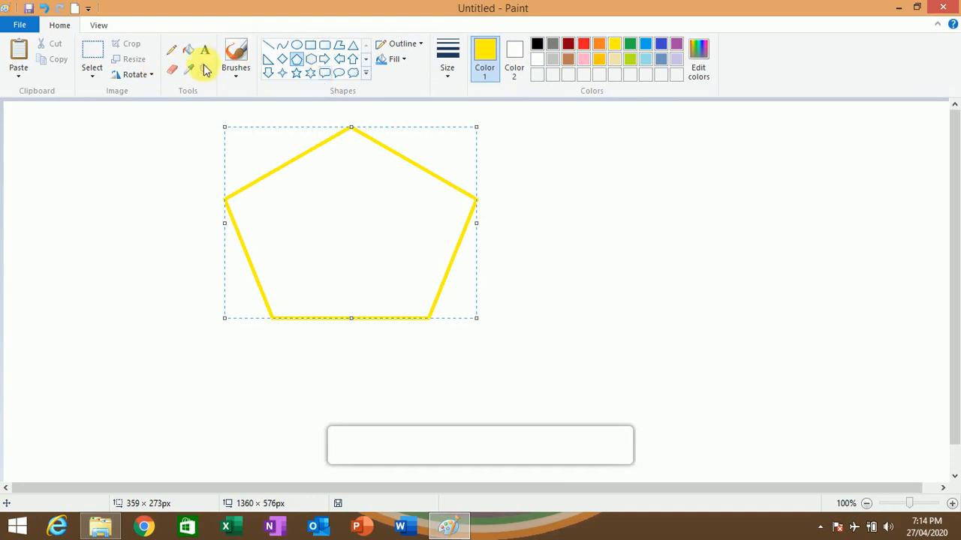
pyautogui.click(537, 43)
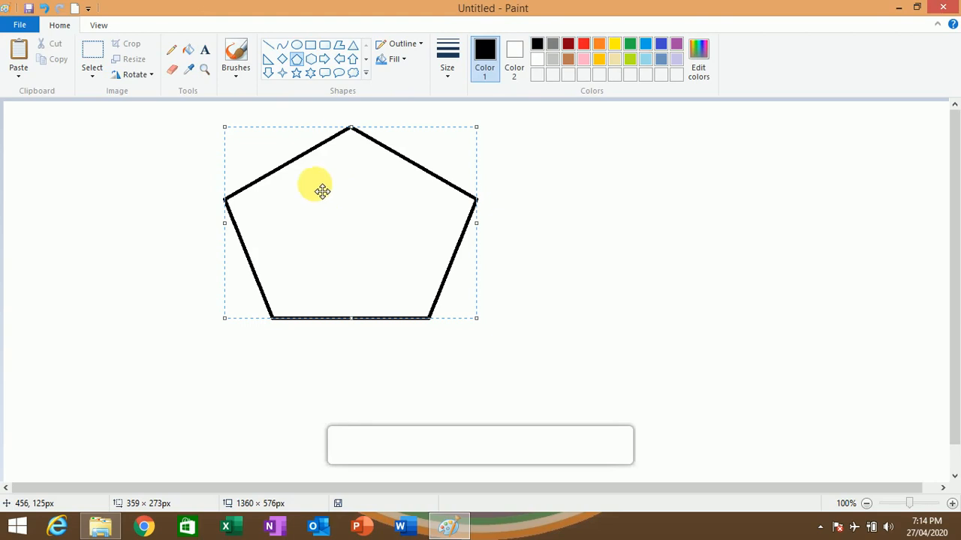
# - Fill the inside of the pentagon with red
pyautogui.click(189, 51)
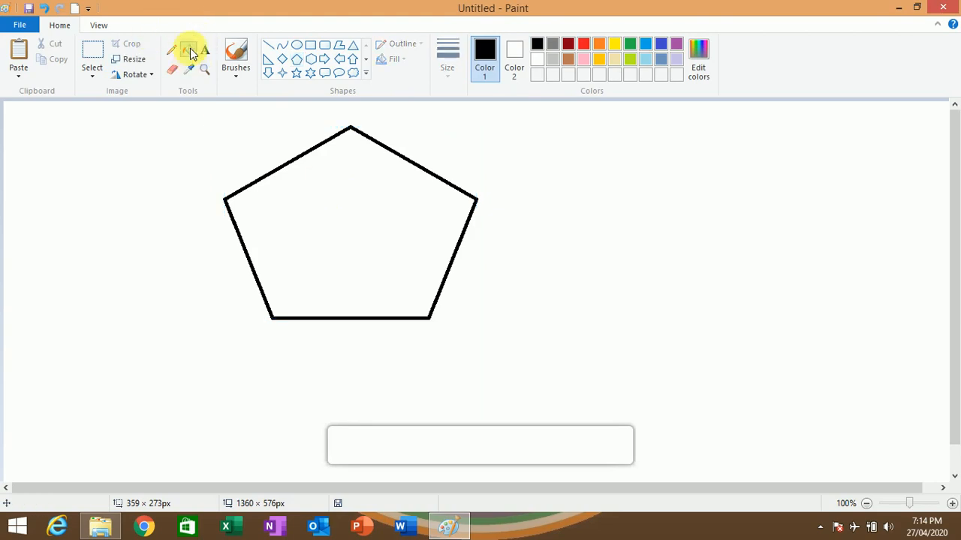
pyautogui.click(587, 46)
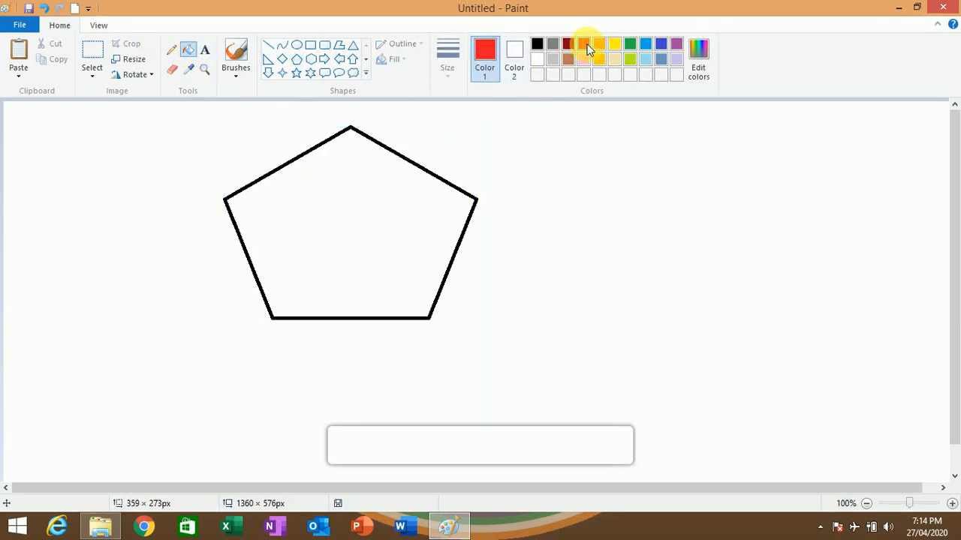
pyautogui.click(359, 223)
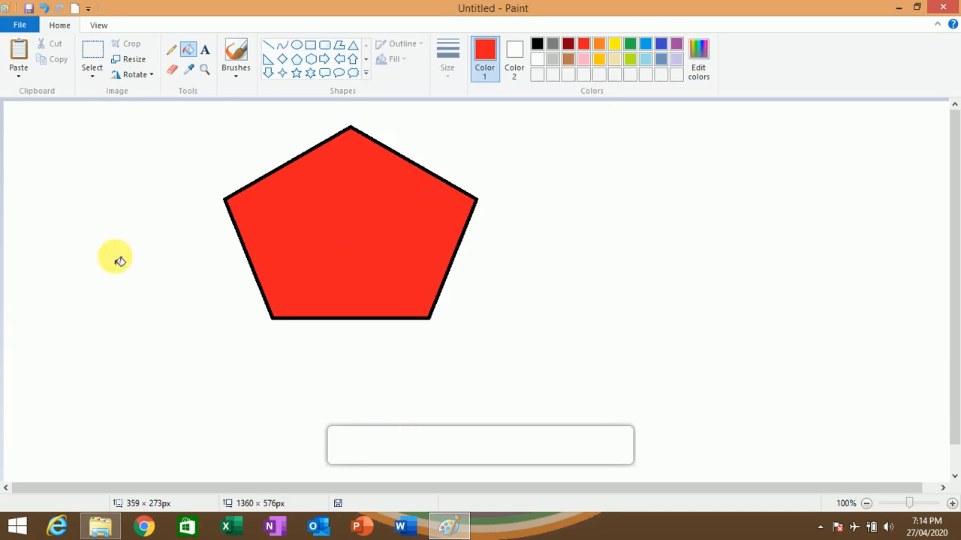
# - Erase a small gap in the outline near the pentagon's right corner and refill the pentagon with yellow
pyautogui.click(173, 72)
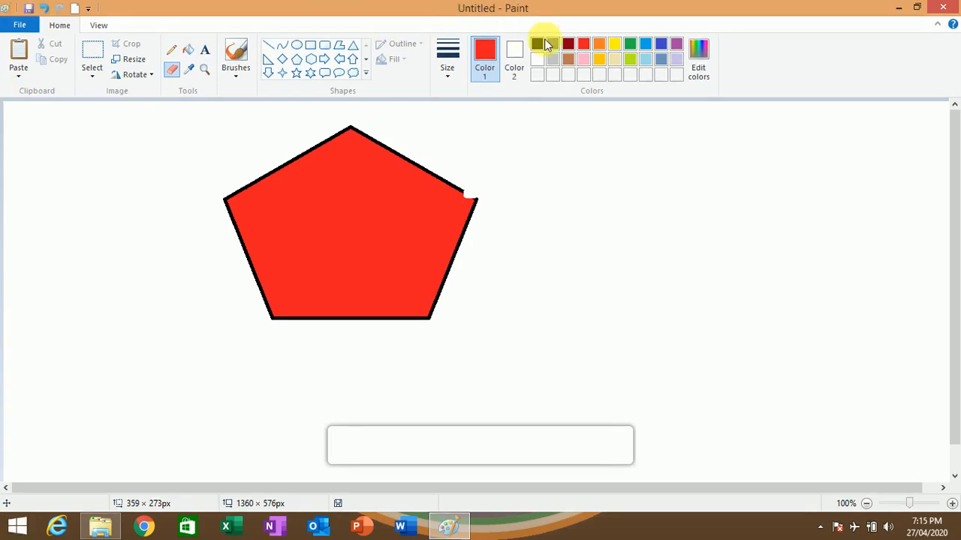
pyautogui.click(614, 43)
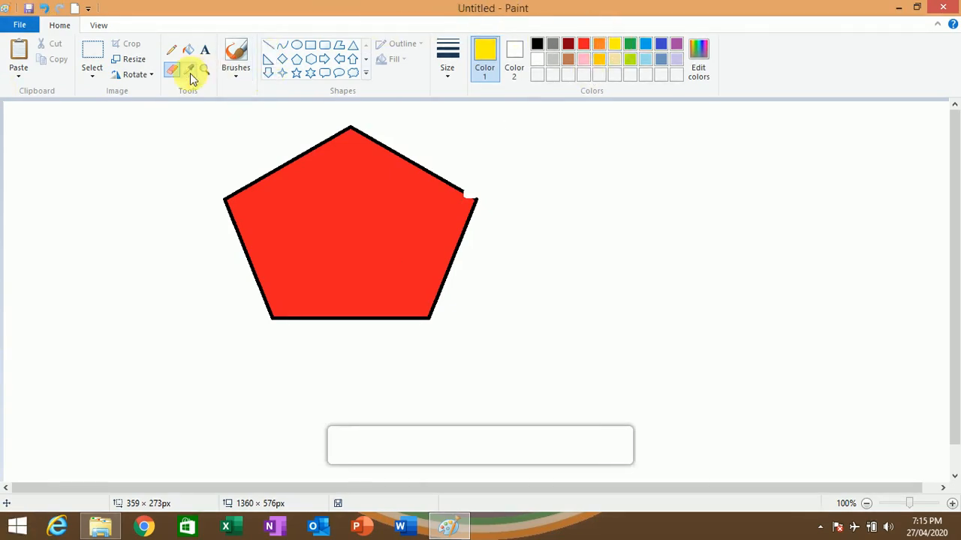
pyautogui.click(187, 49)
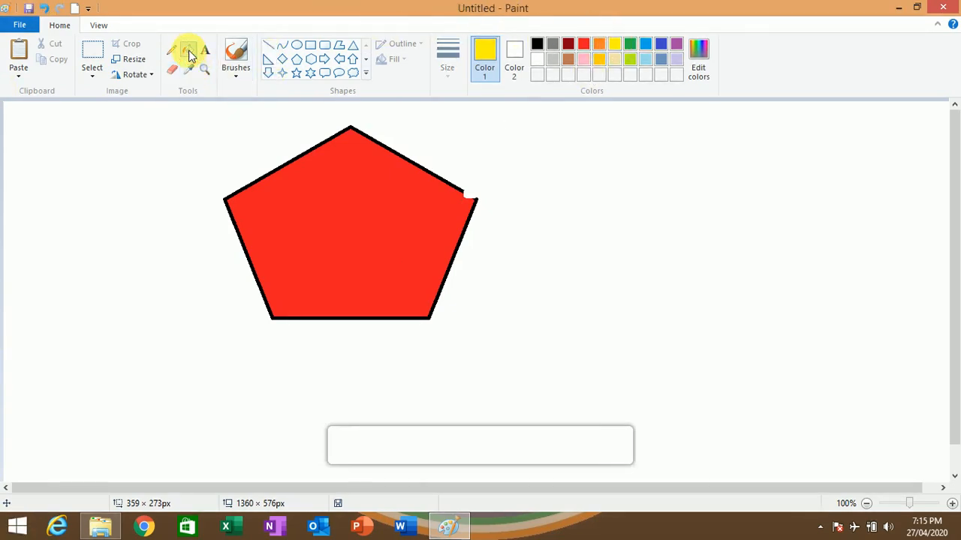
pyautogui.click(305, 215)
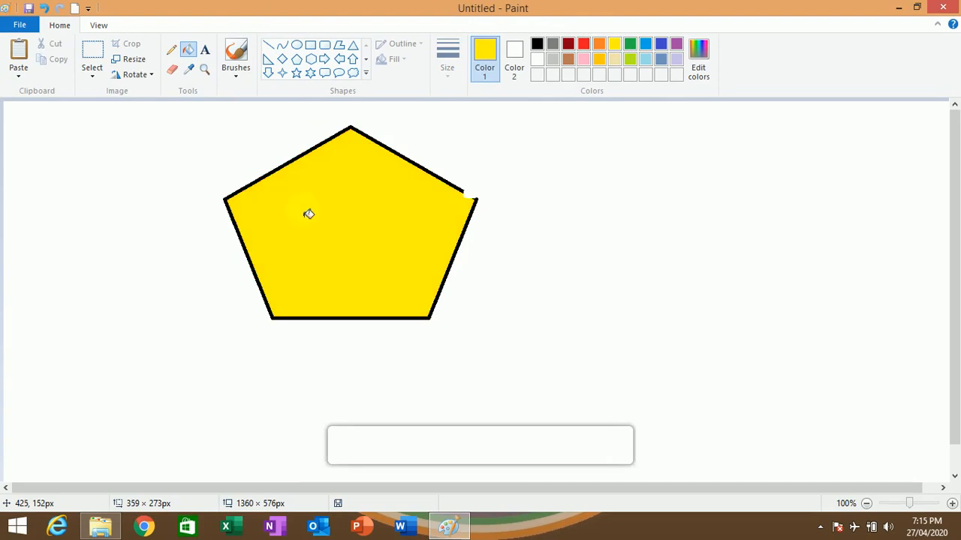
# - Fill the canvas area outside the pentagon with yellow and undo that fill
pyautogui.click(497, 198)
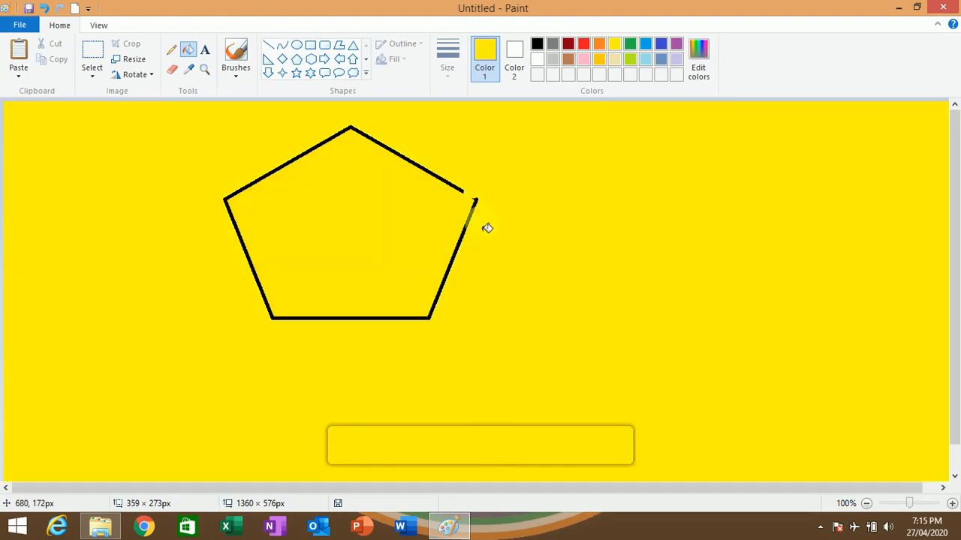
pyautogui.hotkey('ctrl', 'z')
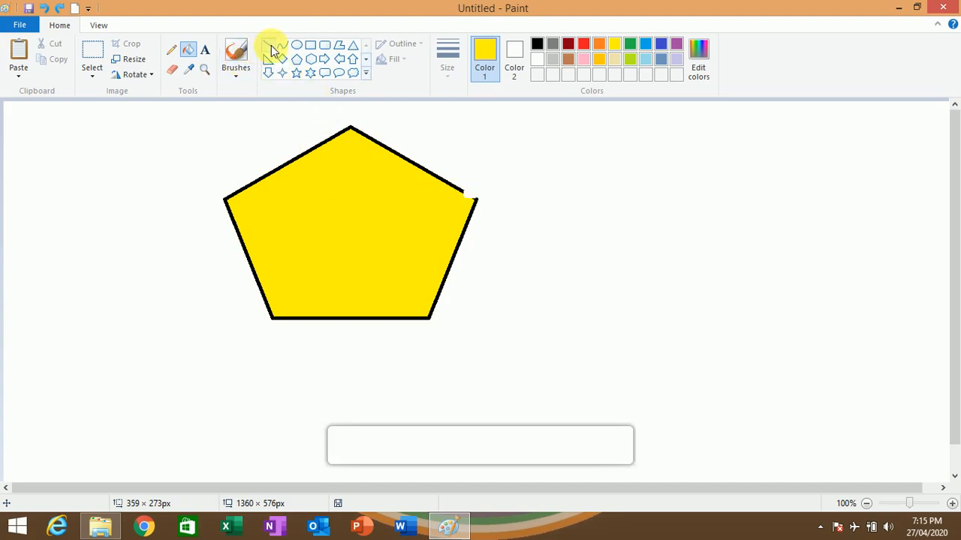
# - Draw a yellow freehand loop beside the pentagon with the Pencil and erase a small gap in its upper right outline
pyautogui.click(172, 50)
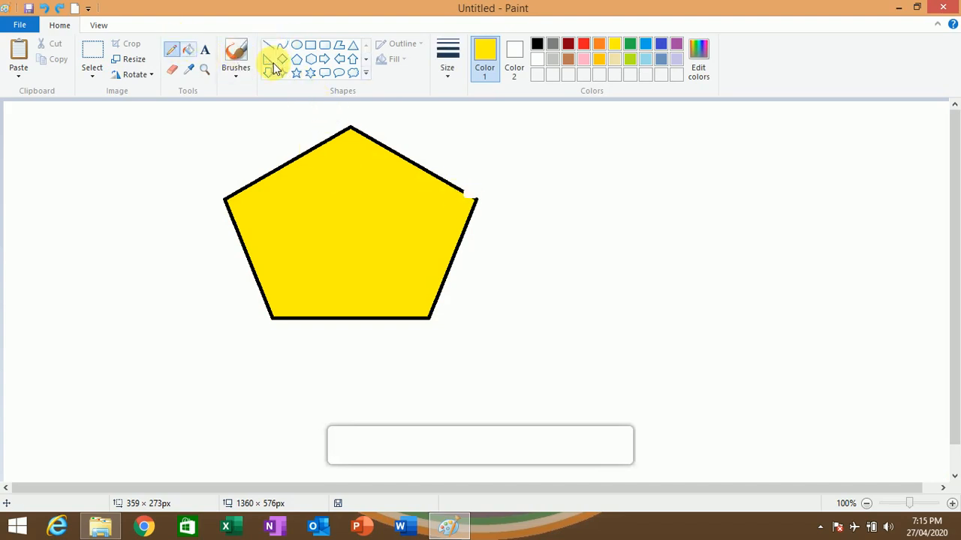
pyautogui.moveTo(497, 141)
pyautogui.mouseDown()
pyautogui.moveTo(539, 144)
pyautogui.moveTo(667, 265)
pyautogui.moveTo(637, 267)
pyautogui.moveTo(554, 228)
pyautogui.moveTo(512, 193)
pyautogui.moveTo(509, 145)
pyautogui.mouseUp()
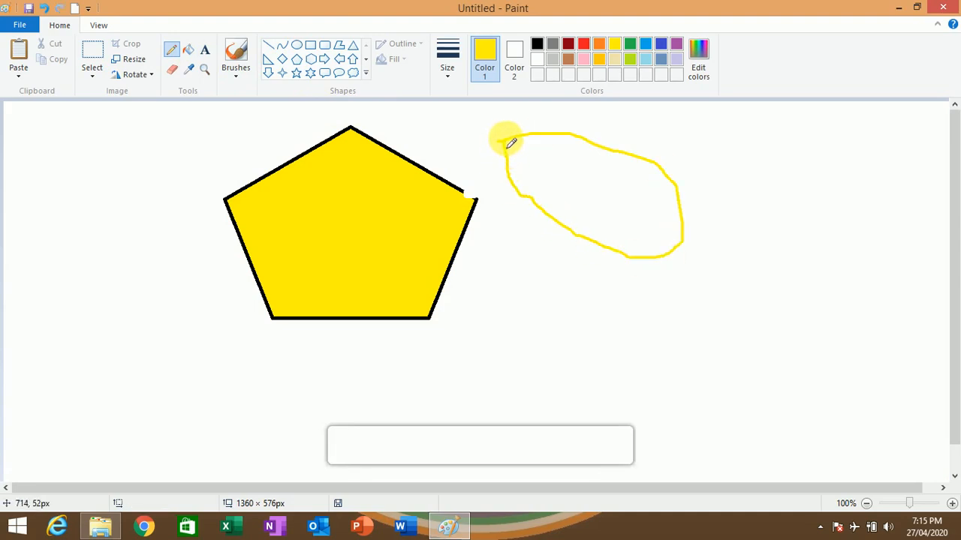
pyautogui.click(171, 74)
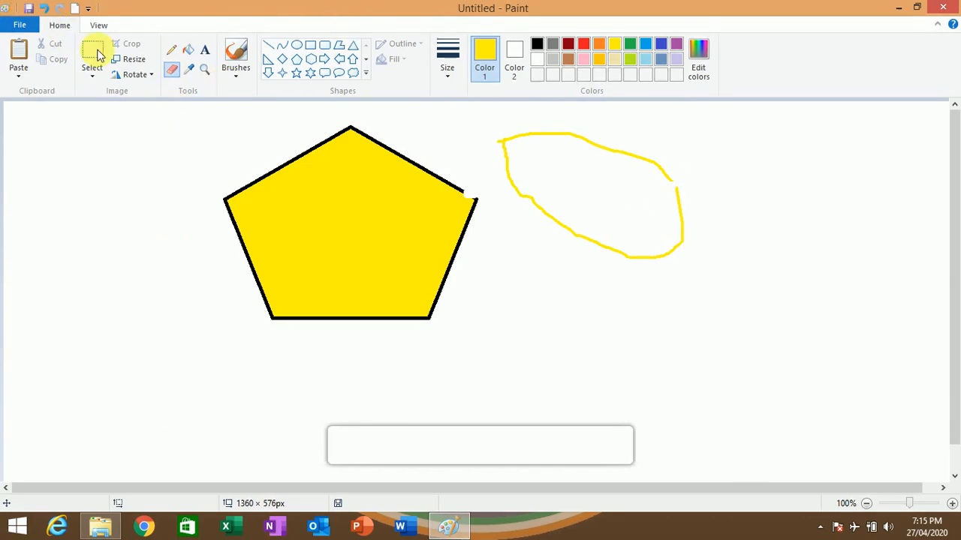
# - Try to fill the inside of the gapped yellow loop with indigo blue
pyautogui.click(188, 49)
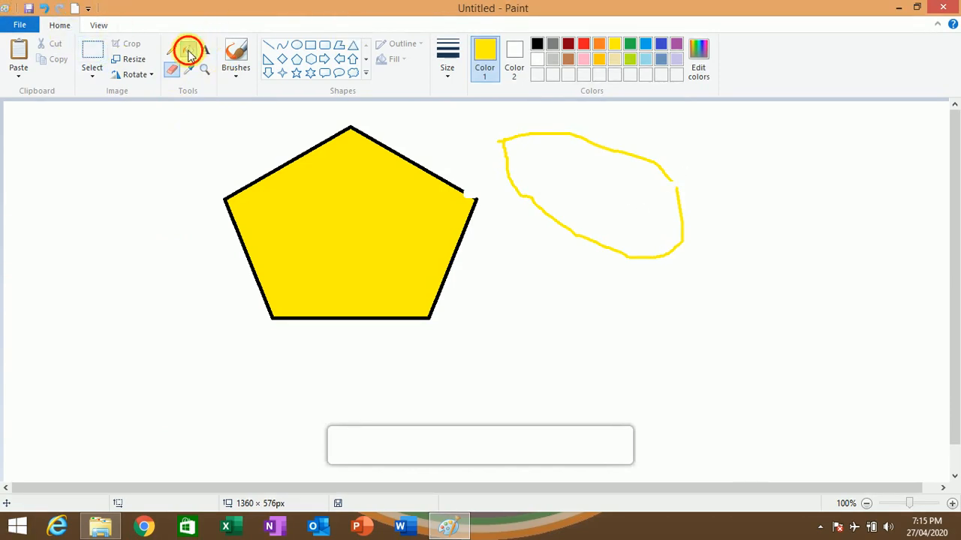
pyautogui.click(661, 44)
pyautogui.click(639, 192)
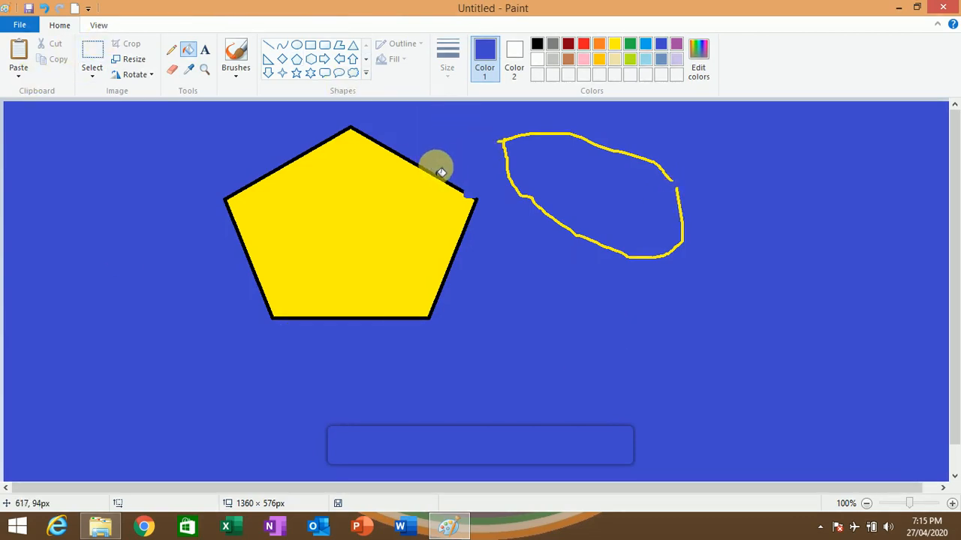
# - Undo the blue fill, the freehand loop and the pentagon's yellow refill and outline gap, going back to the red pentagon
pyautogui.hotkey('ctrl', 'z')
pyautogui.hotkey('ctrl', 'z')
pyautogui.hotkey('ctrl', 'z')
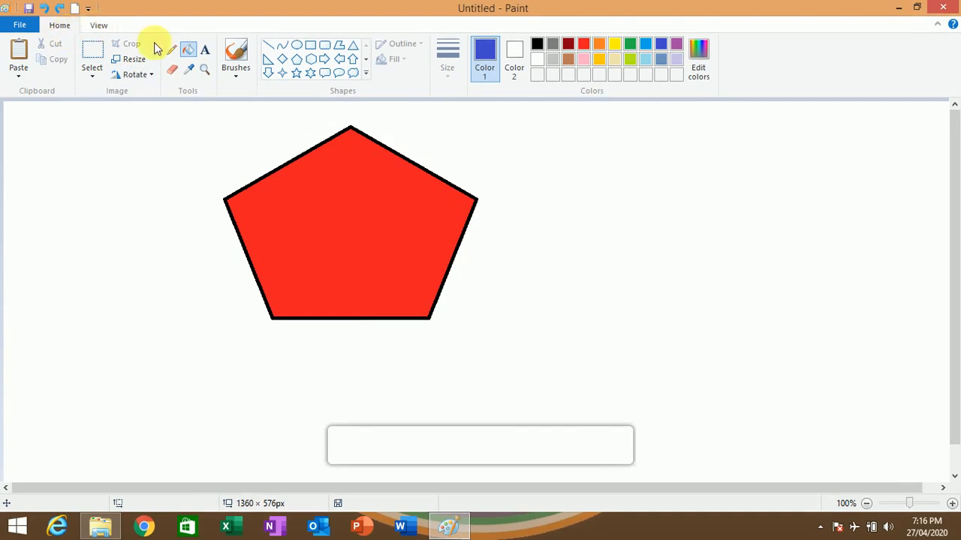
# - Place a text box inside the red pentagon and enter "rahdjfjrkrtj"
pyautogui.click(207, 50)
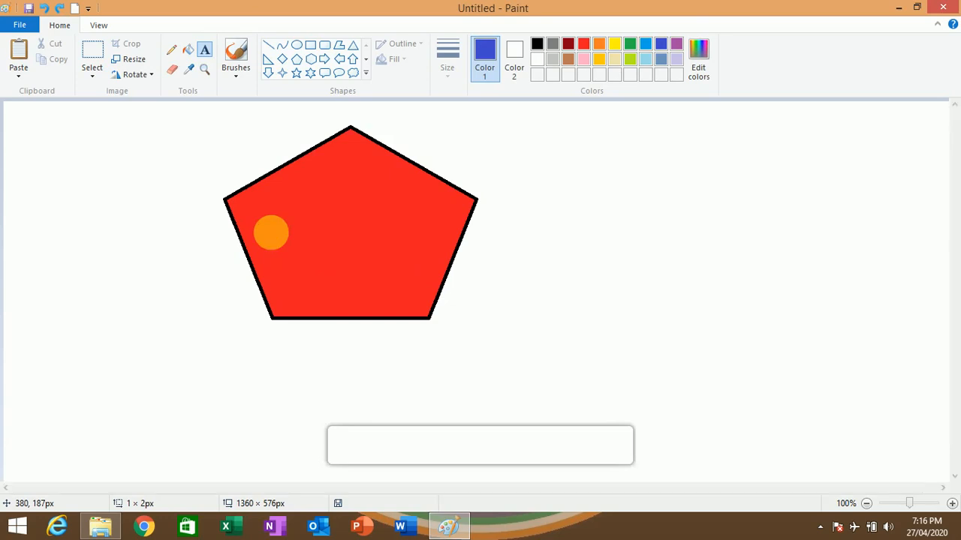
pyautogui.click(270, 233)
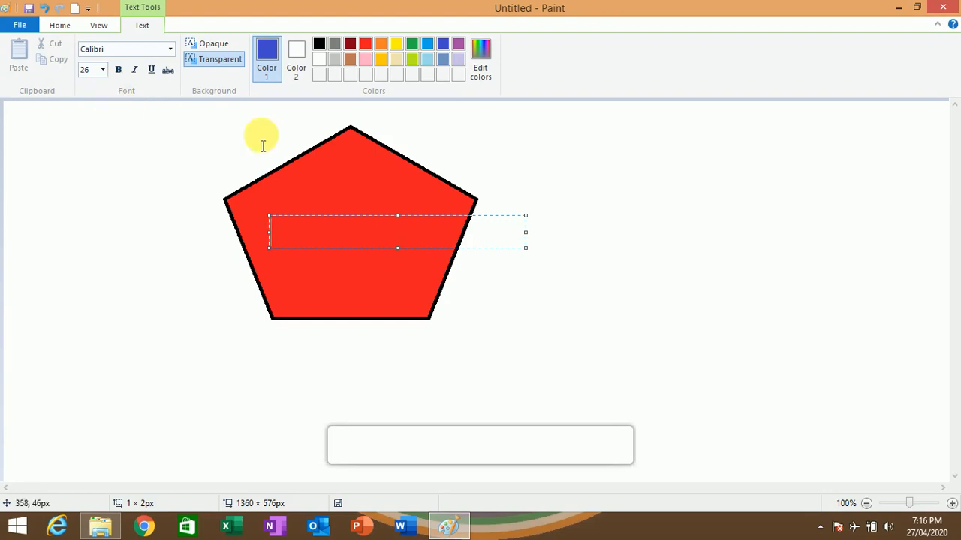
pyautogui.write('rahdjfjrkrtj')
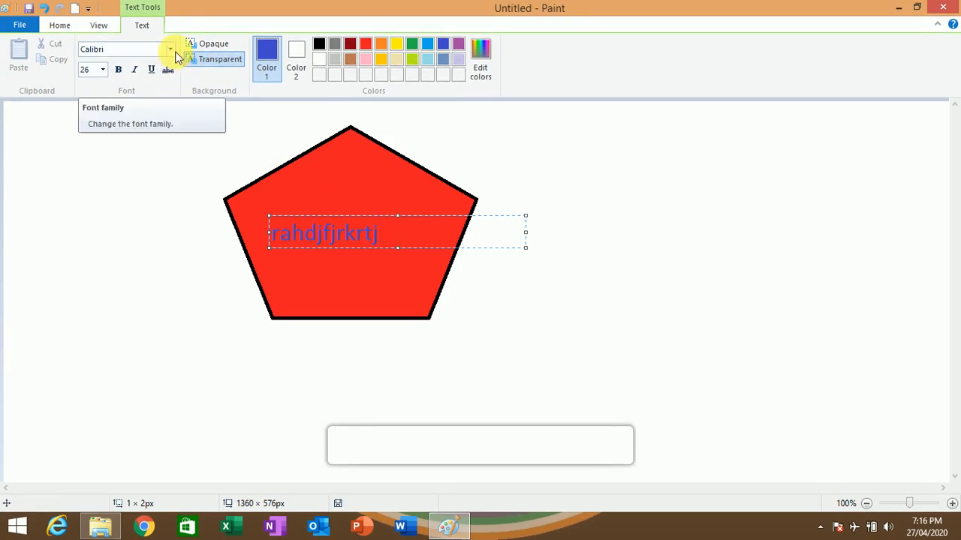
# - Change the font of the text inside the pentagon to Blackadder ITC
pyautogui.moveTo(409, 233); pyautogui.dragTo(266, 240)
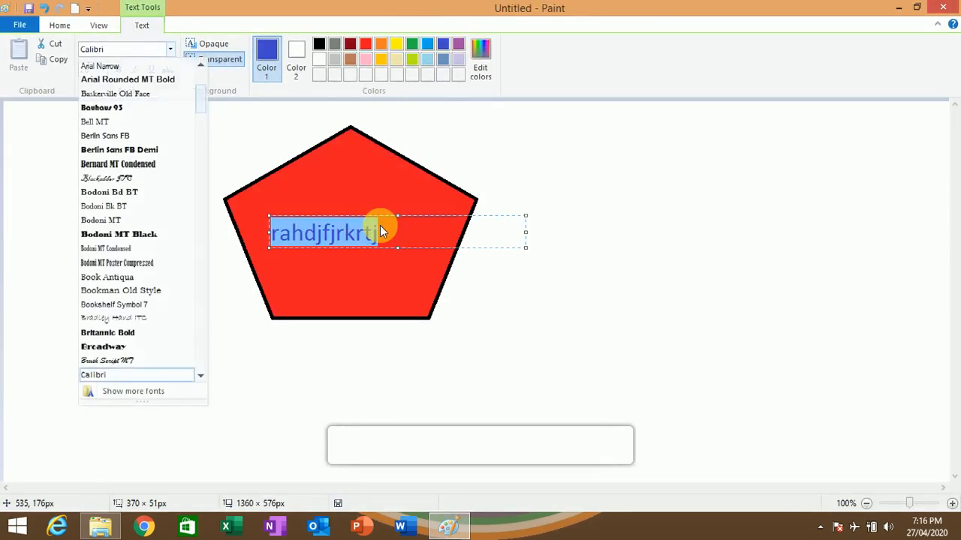
pyautogui.click(380, 229)
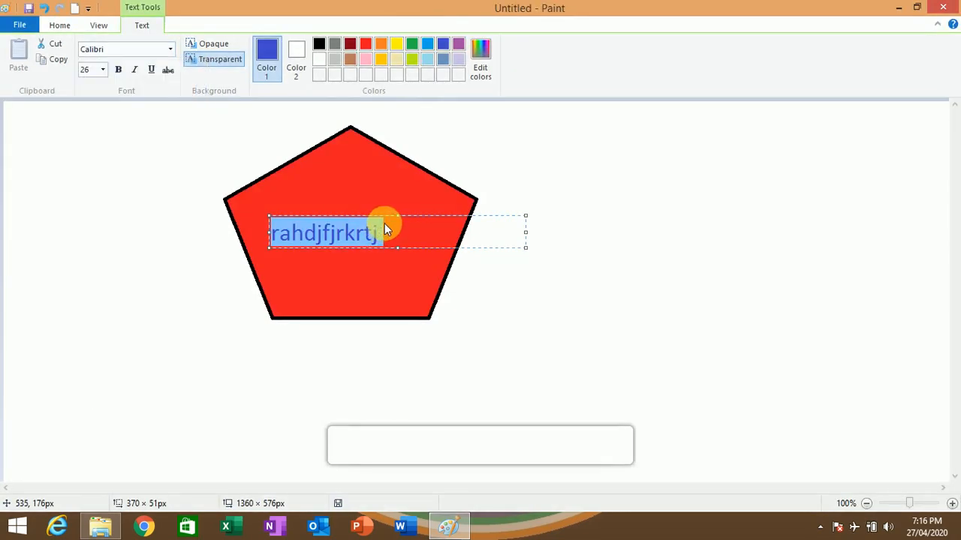
pyautogui.click(170, 50)
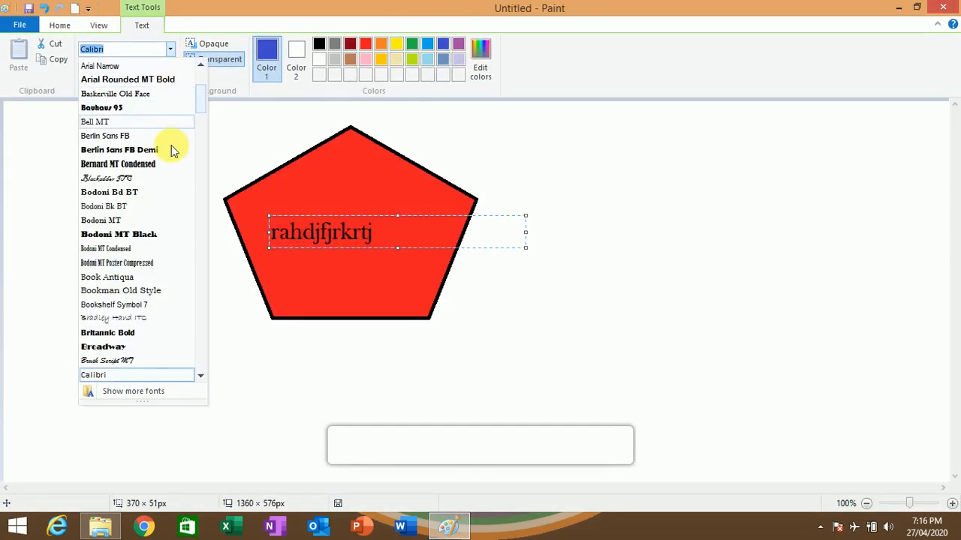
pyautogui.click(150, 178)
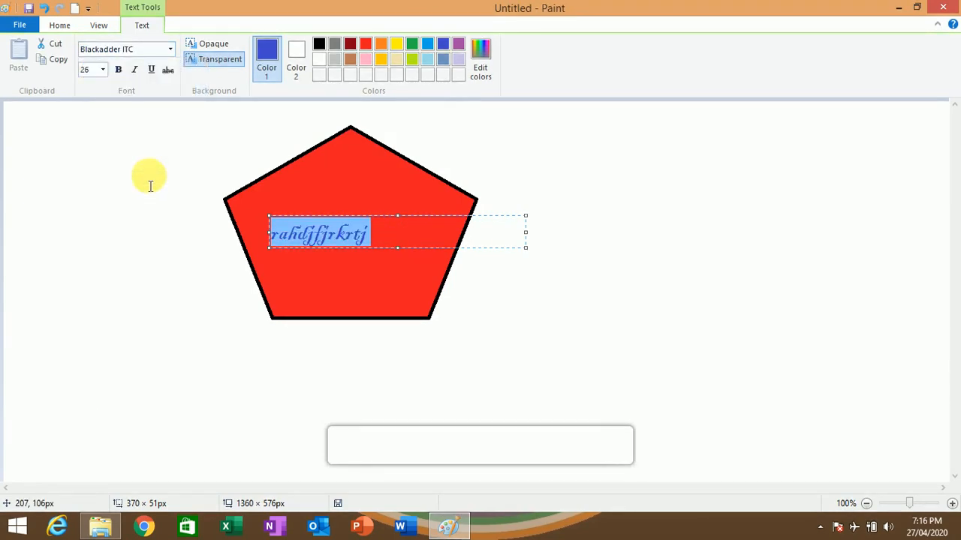
# - Make the text inside the pentagon bold and italic
pyautogui.click(102, 70)
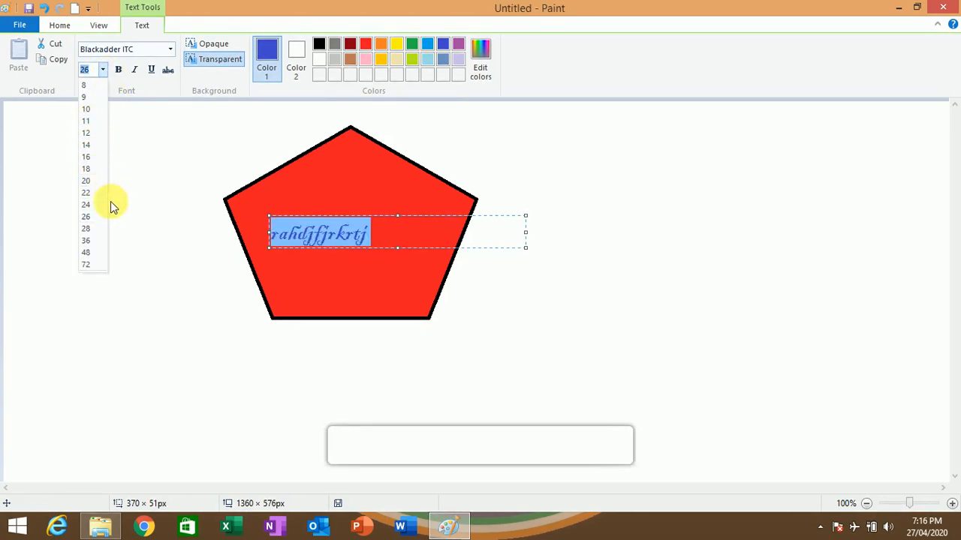
pyautogui.click(122, 99)
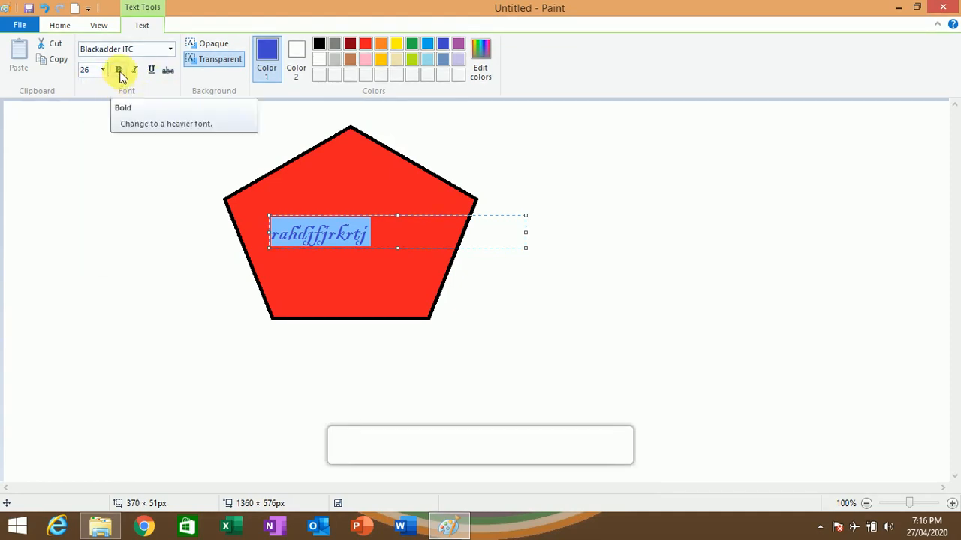
pyautogui.click(397, 236)
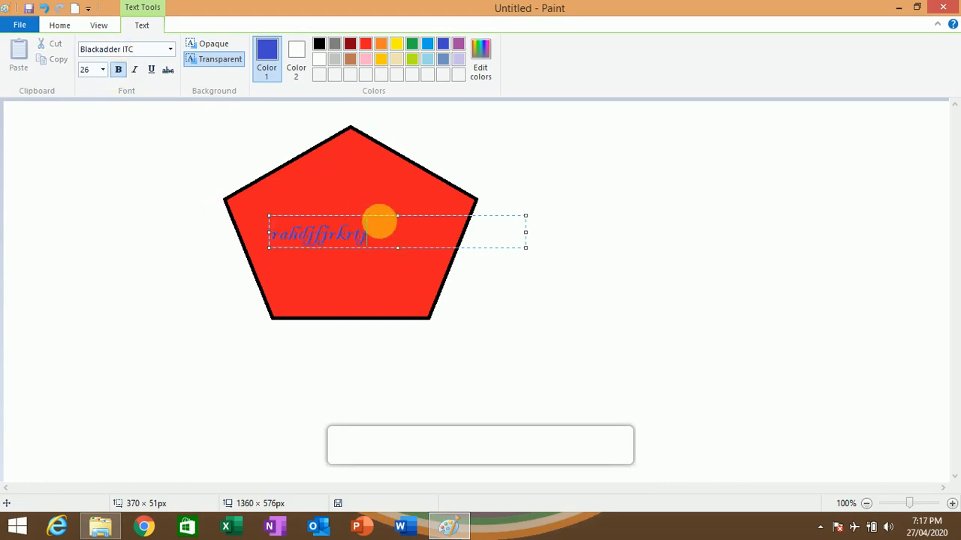
pyautogui.moveTo(366, 235); pyautogui.dragTo(224, 197)
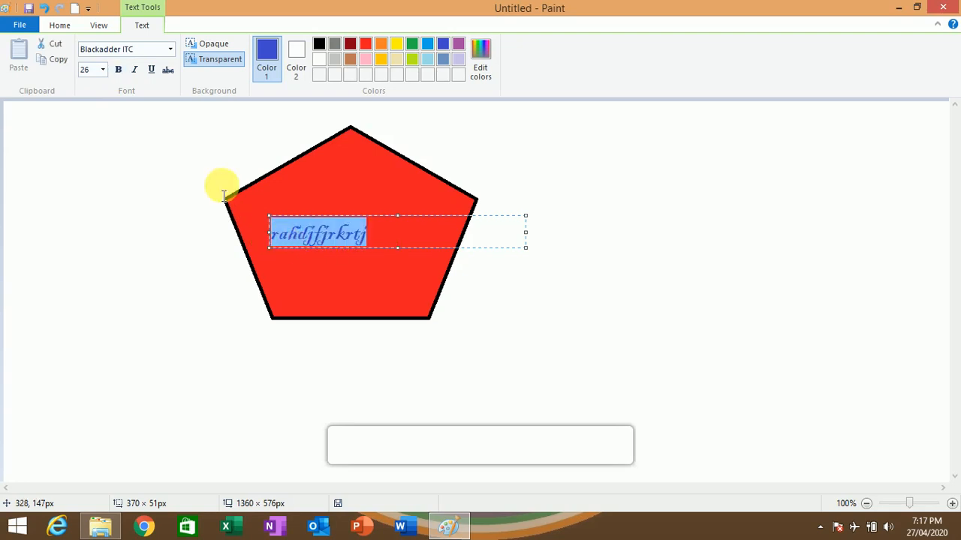
pyautogui.click(118, 70)
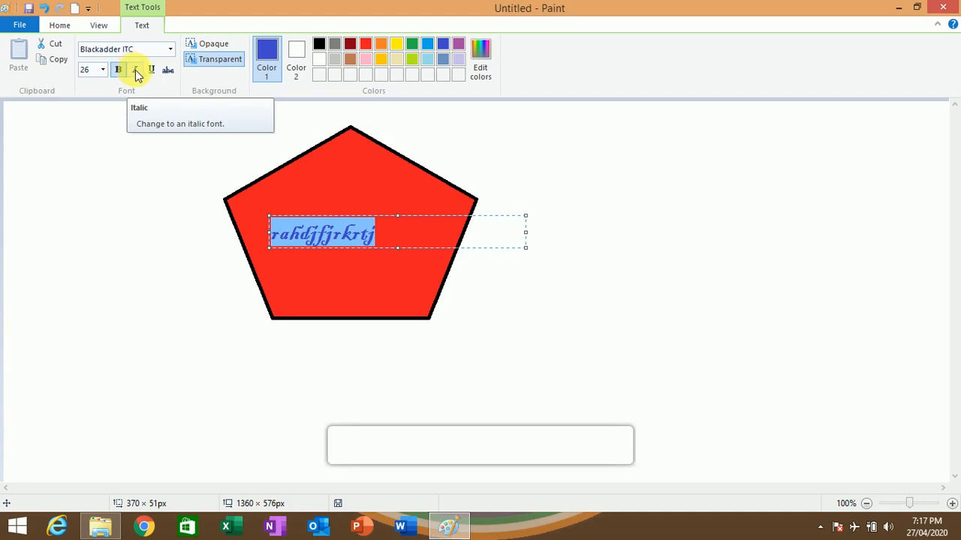
pyautogui.click(136, 72)
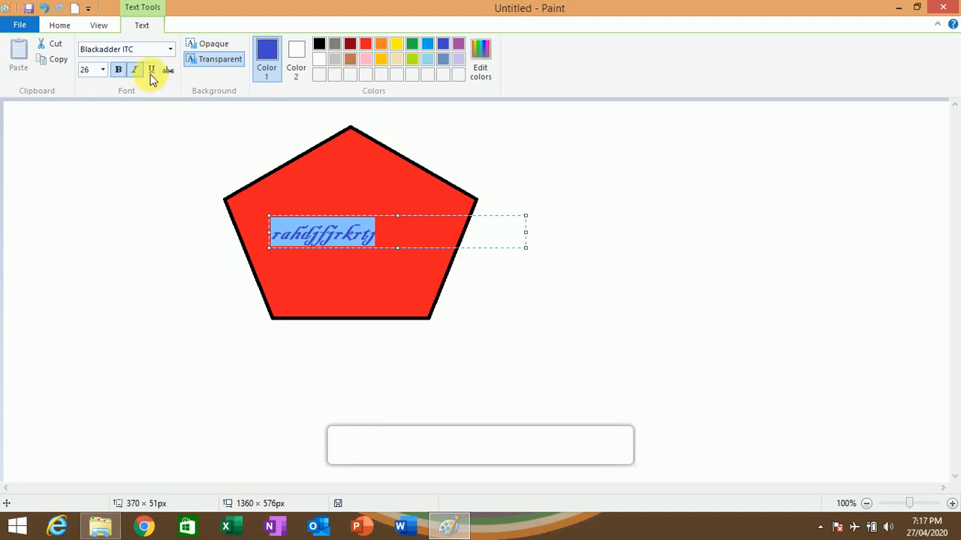
# - Turn underline on and off for the text, and switch its background to opaque and back to transparent
pyautogui.click(150, 75)
pyautogui.click(151, 77)
pyautogui.click(213, 46)
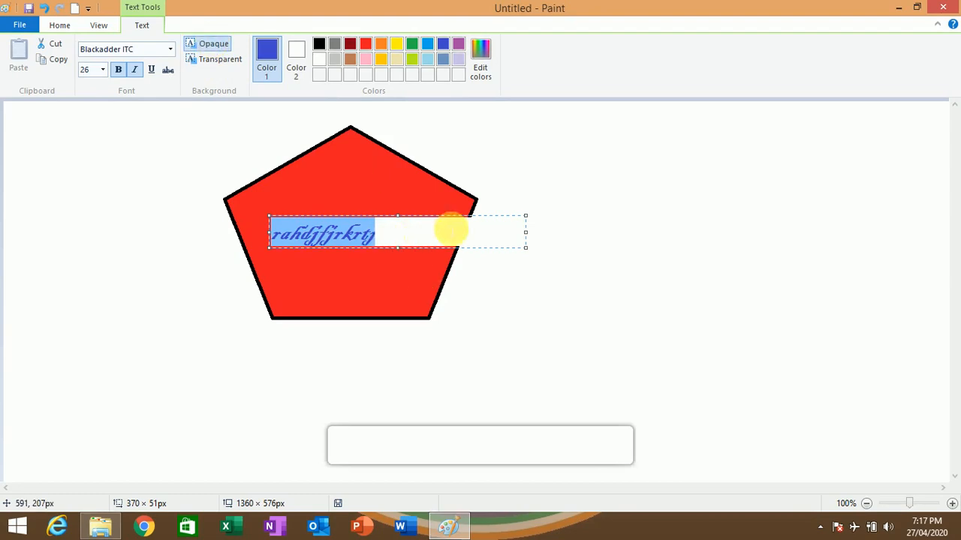
pyautogui.click(203, 65)
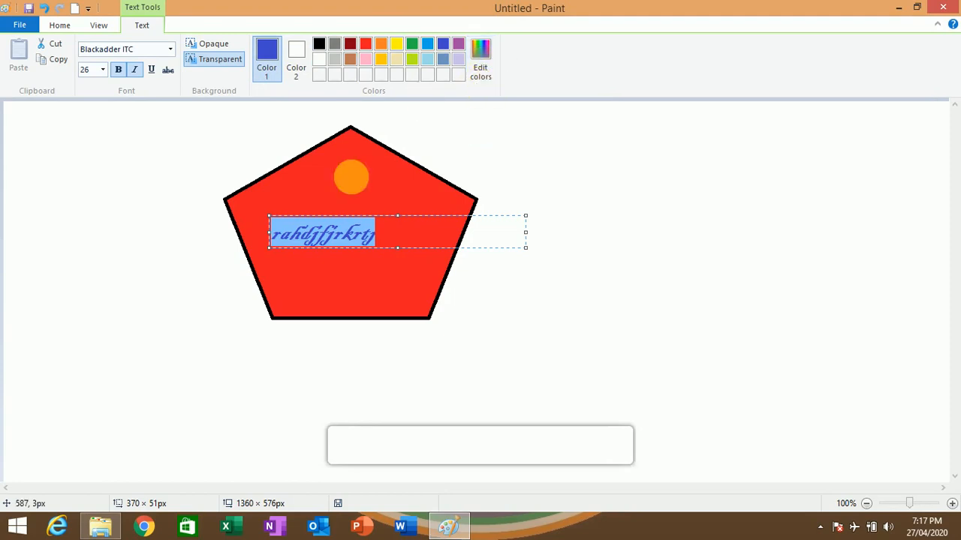
# - Recolor the selected text inside the pentagon orange and then dark red
pyautogui.moveTo(374, 233); pyautogui.dragTo(274, 225)
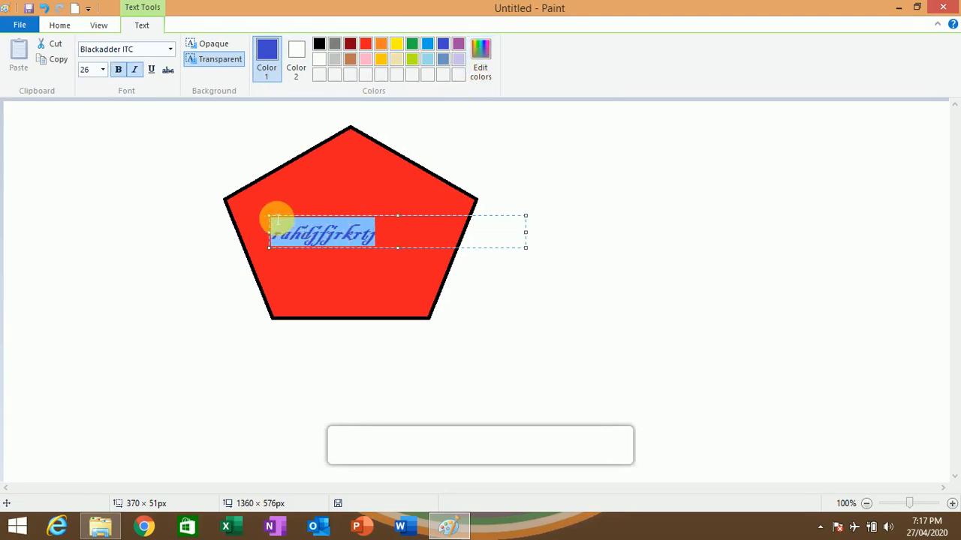
pyautogui.click(381, 47)
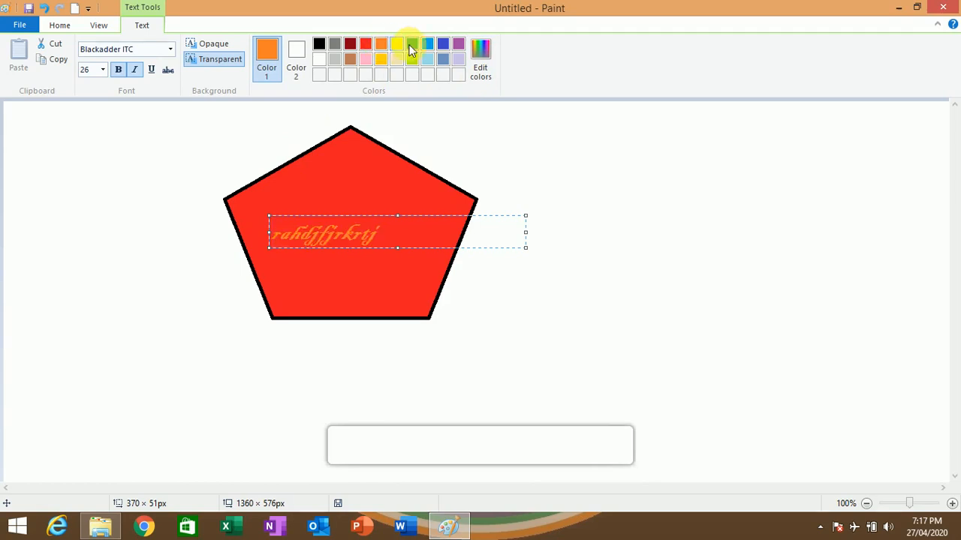
pyautogui.click(350, 57)
pyautogui.click(349, 43)
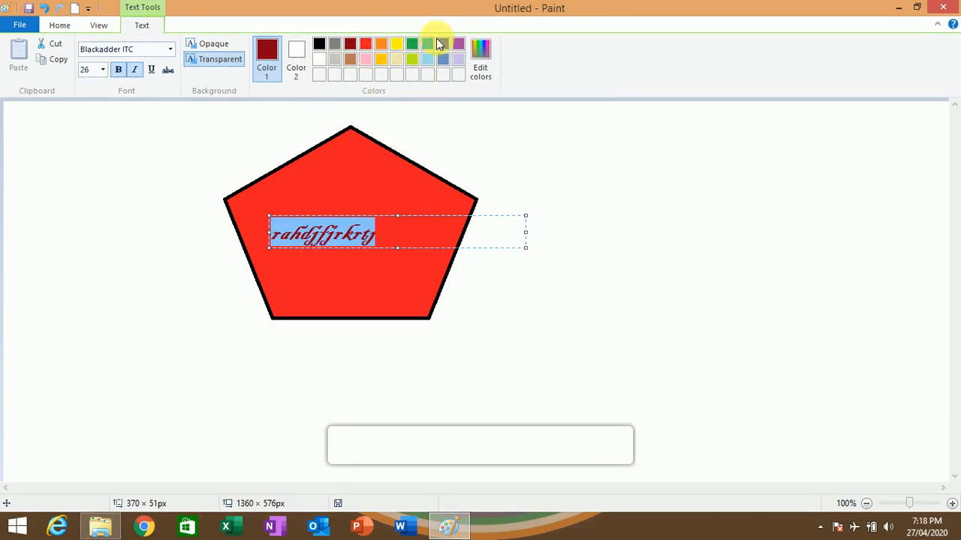
# - Mix a custom blue with Red 121, Green 139, Blue 213, apply it to the text and finish the text box
pyautogui.click(490, 70)
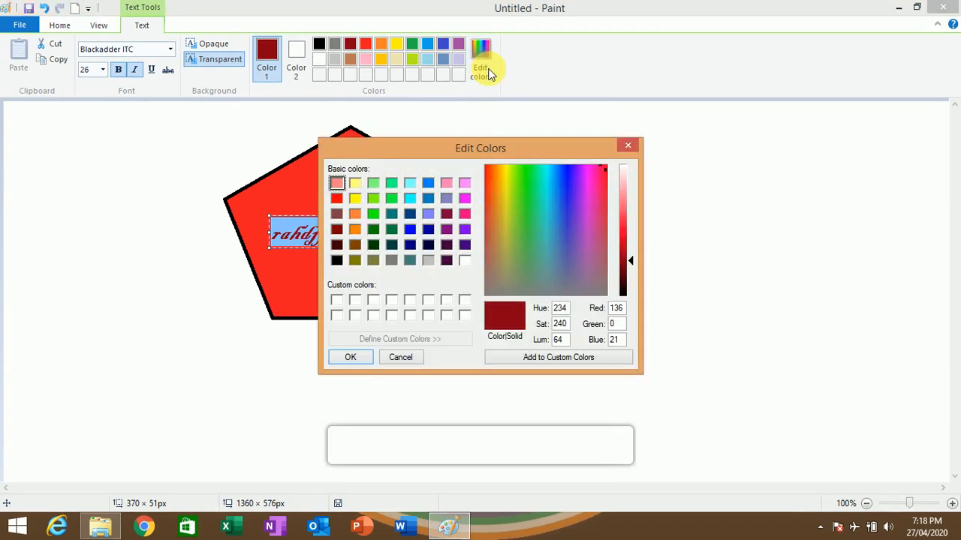
pyautogui.moveTo(605, 167); pyautogui.dragTo(584, 240)
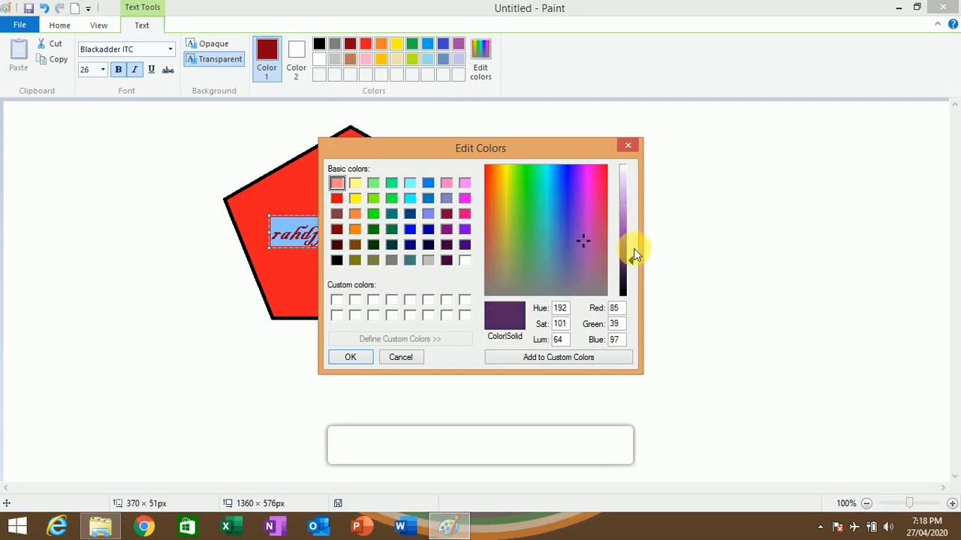
pyautogui.moveTo(632, 264); pyautogui.dragTo(627, 212)
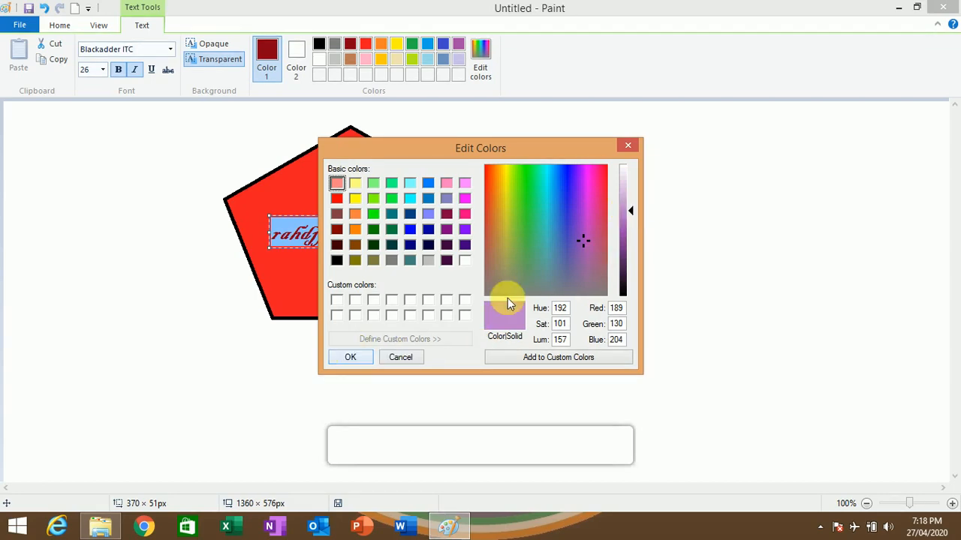
pyautogui.click(583, 247)
pyautogui.moveTo(583, 249); pyautogui.dragTo(563, 228)
pyautogui.click(353, 357)
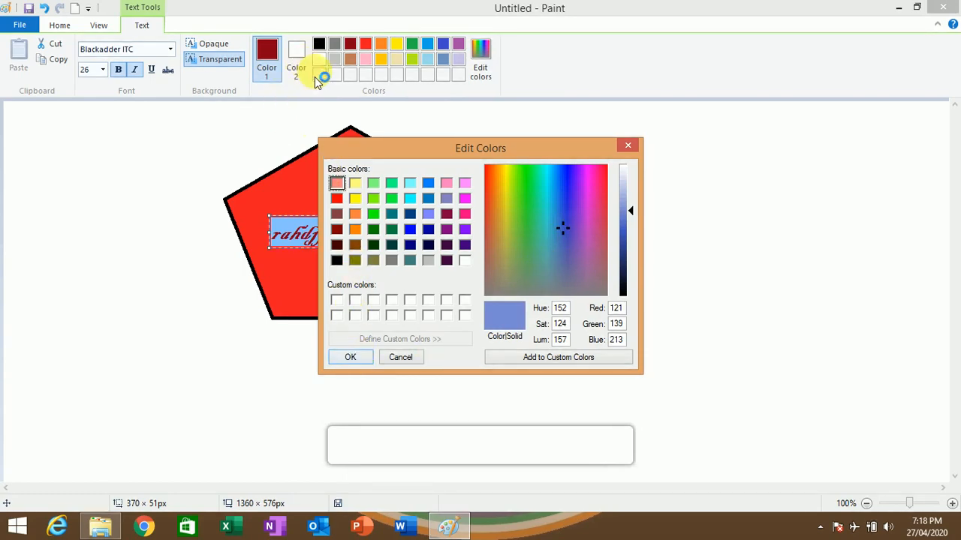
pyautogui.click(350, 358)
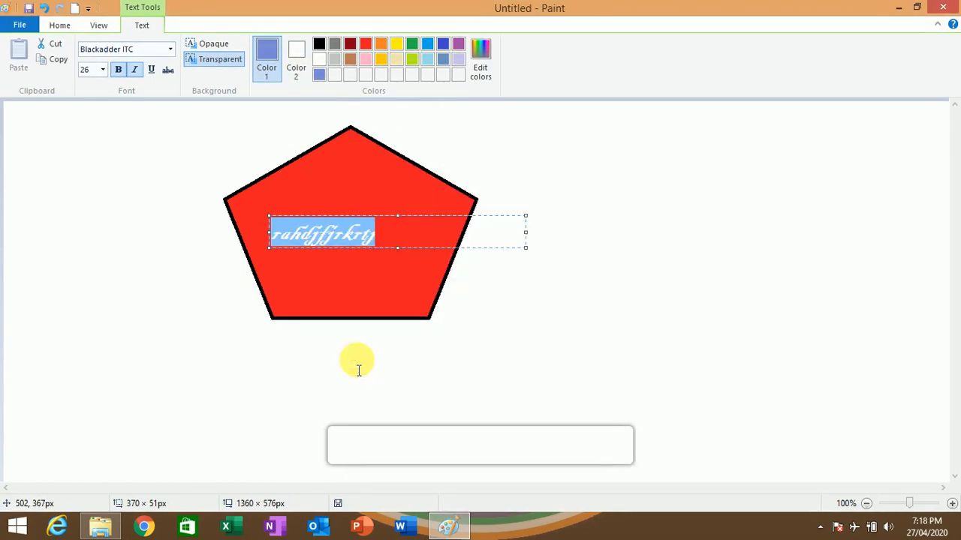
pyautogui.click(319, 76)
pyautogui.click(319, 76)
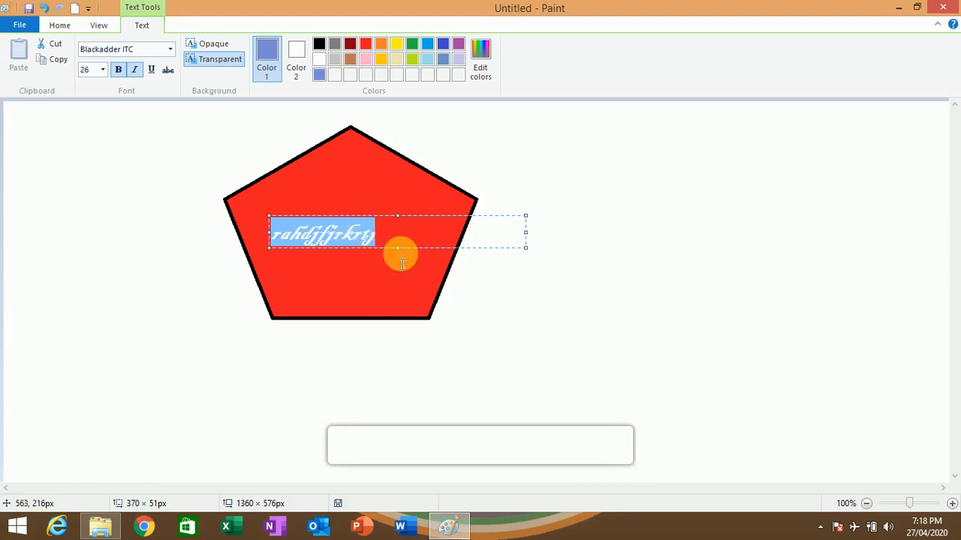
pyautogui.click(772, 176)
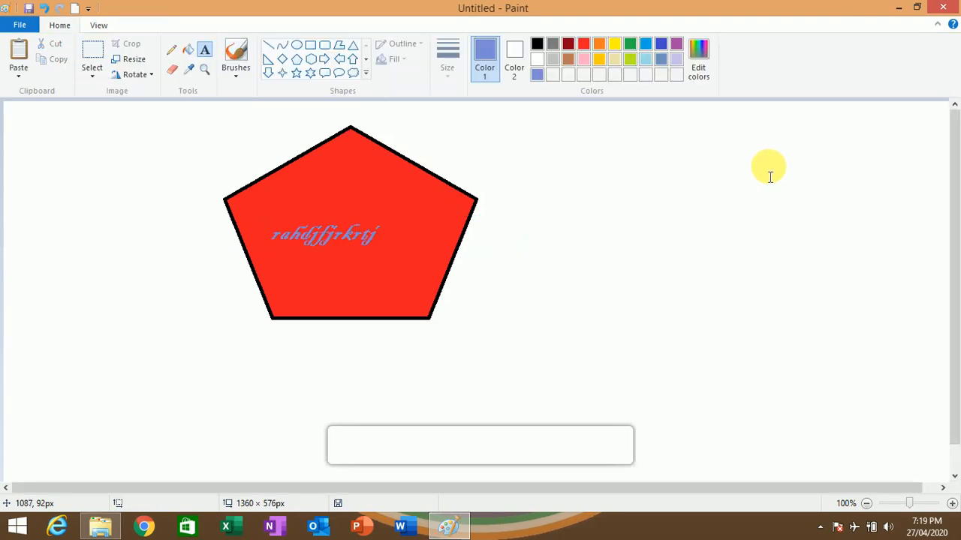
# - Try to edit the placed text, entering "nandjfgtffdgrgeget" in a new text box directly over it
pyautogui.click(341, 233)
pyautogui.click(315, 239)
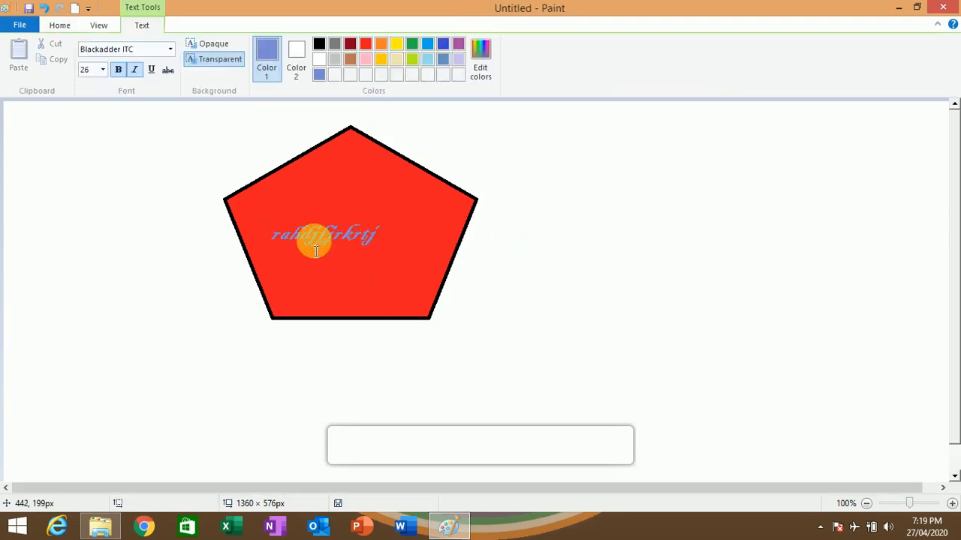
pyautogui.click(302, 239)
pyautogui.click(272, 240)
pyautogui.click(276, 236)
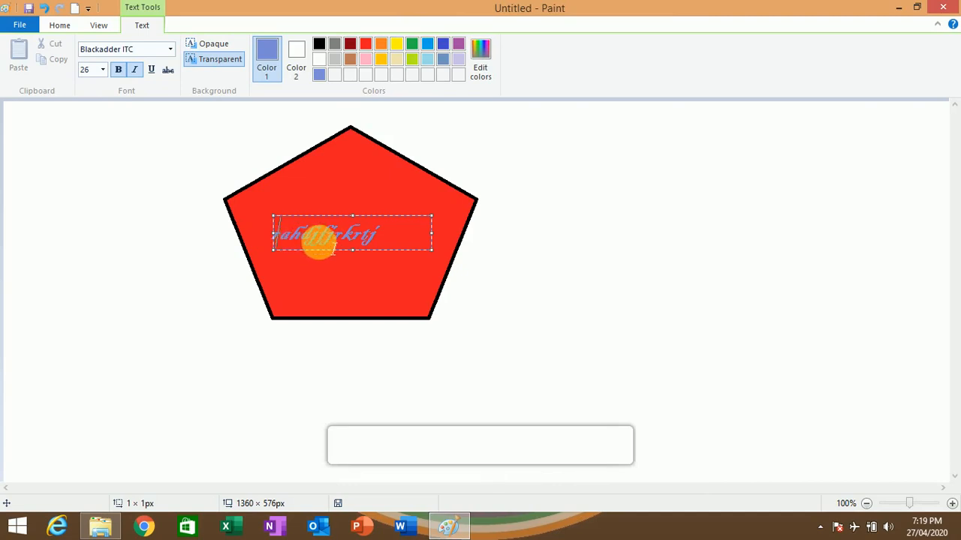
pyautogui.write('nandjf')
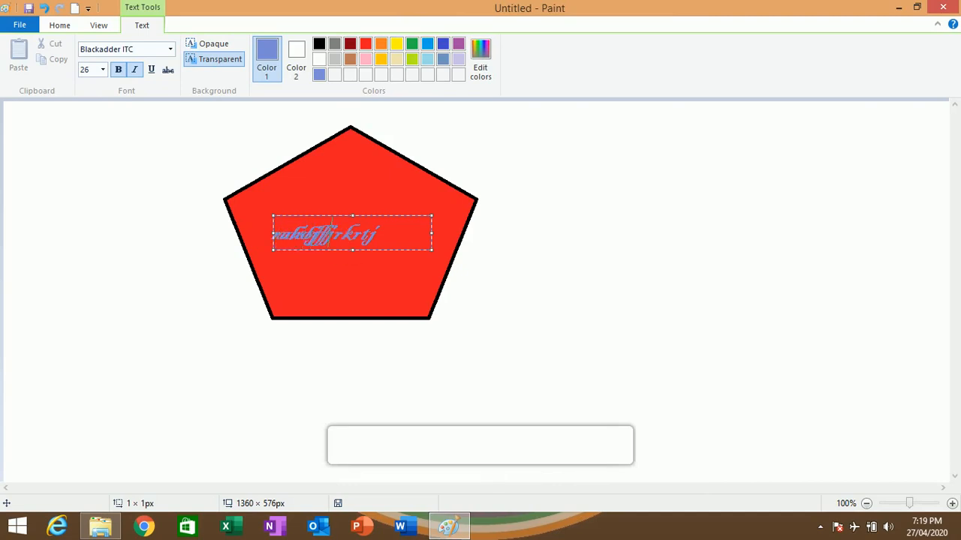
pyautogui.write('gtffdgrgeget')
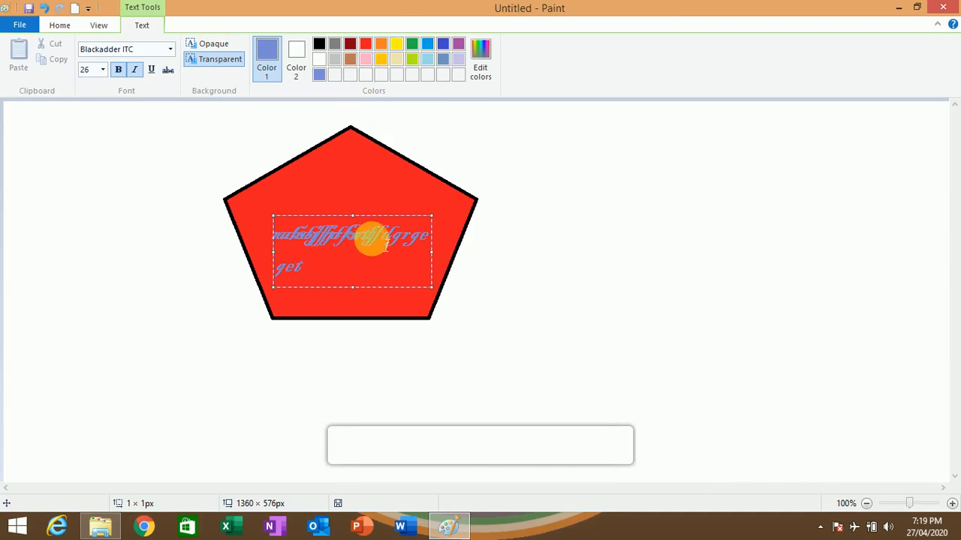
# - Delete all the overlapping text from the new text box inside the pentagon and close the box, discarding any empty text box
pyautogui.press('BackSpace')
pyautogui.press('BackSpace')
pyautogui.press('BackSpace')
pyautogui.press('BackSpace')
pyautogui.press('BackSpace')
pyautogui.press('BackSpace')
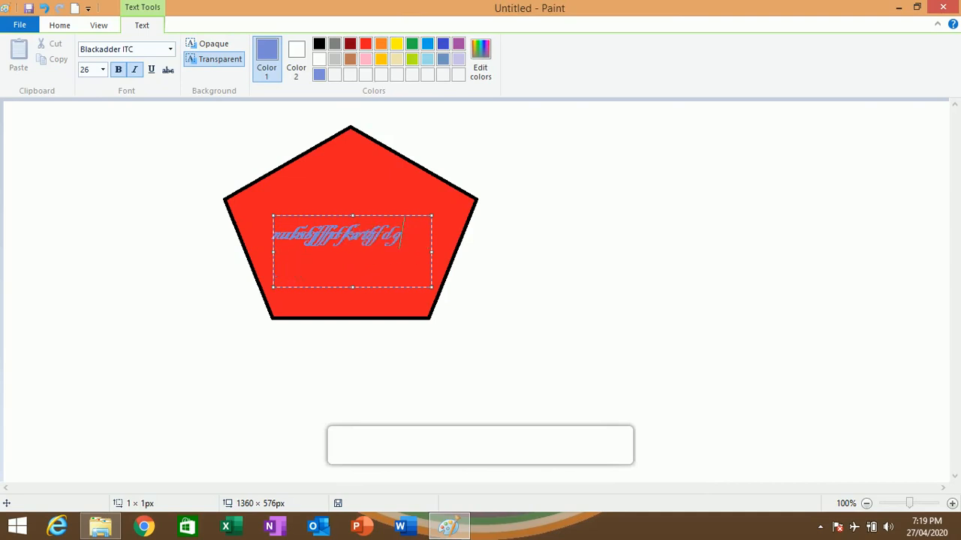
pyautogui.press('BackSpace')
pyautogui.press('BackSpace')
pyautogui.press('BackSpace')
pyautogui.press('BackSpace')
pyautogui.press('BackSpace')
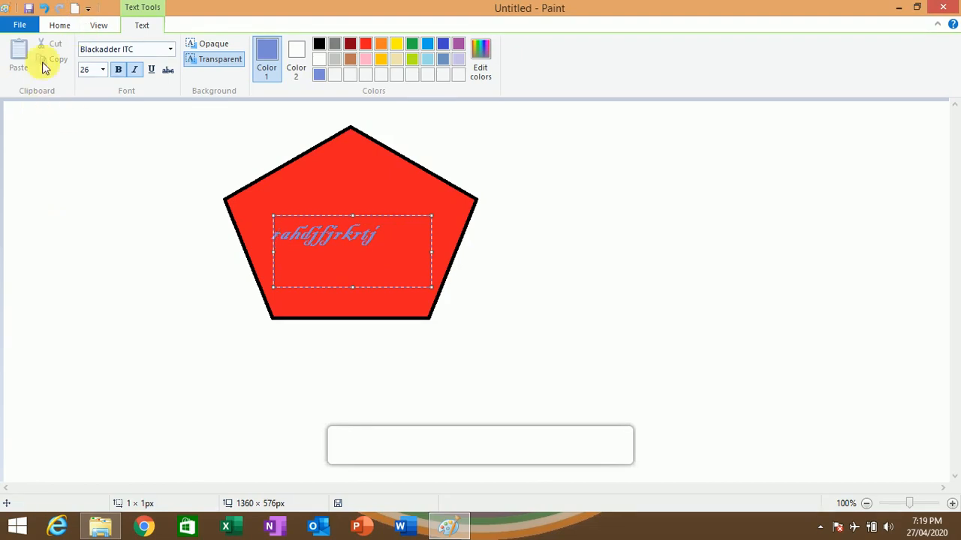
pyautogui.click(60, 26)
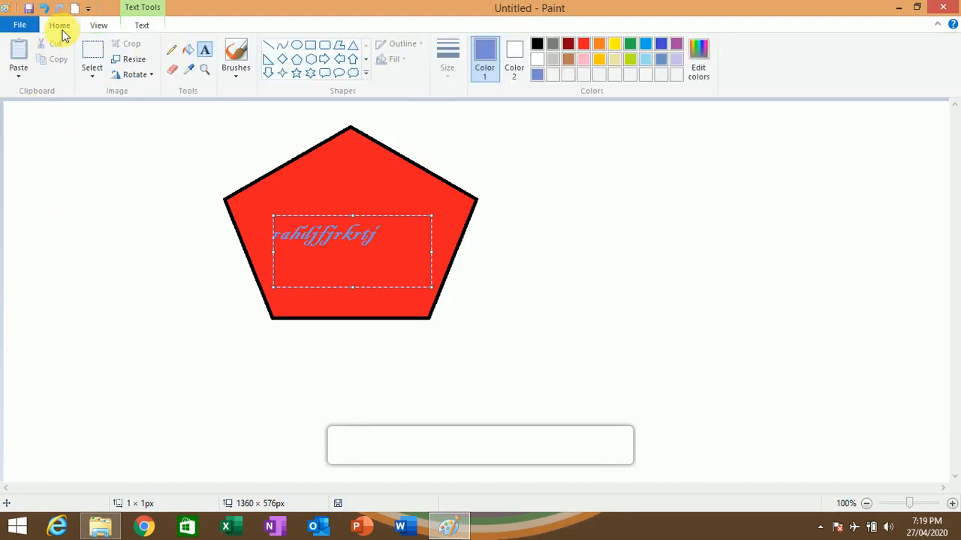
pyautogui.click(621, 337)
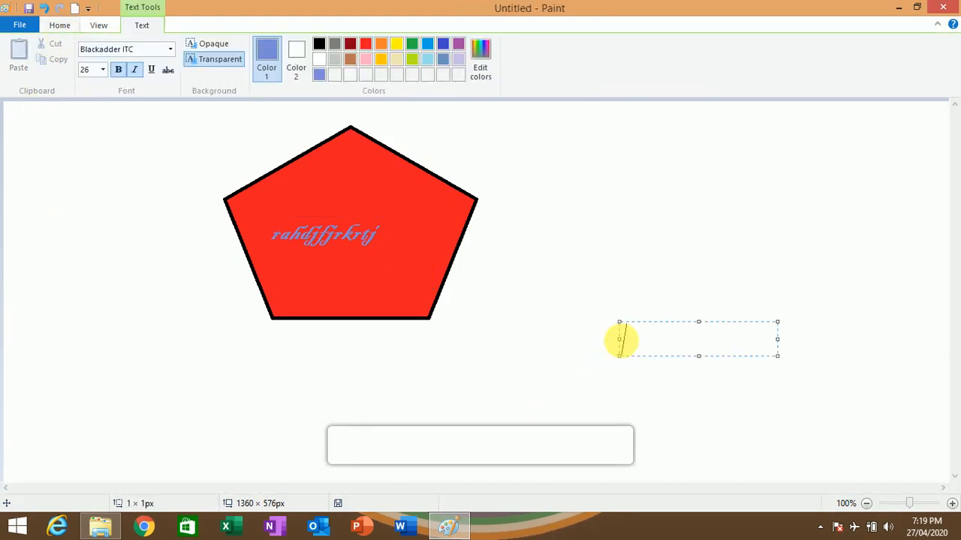
pyautogui.click(538, 300)
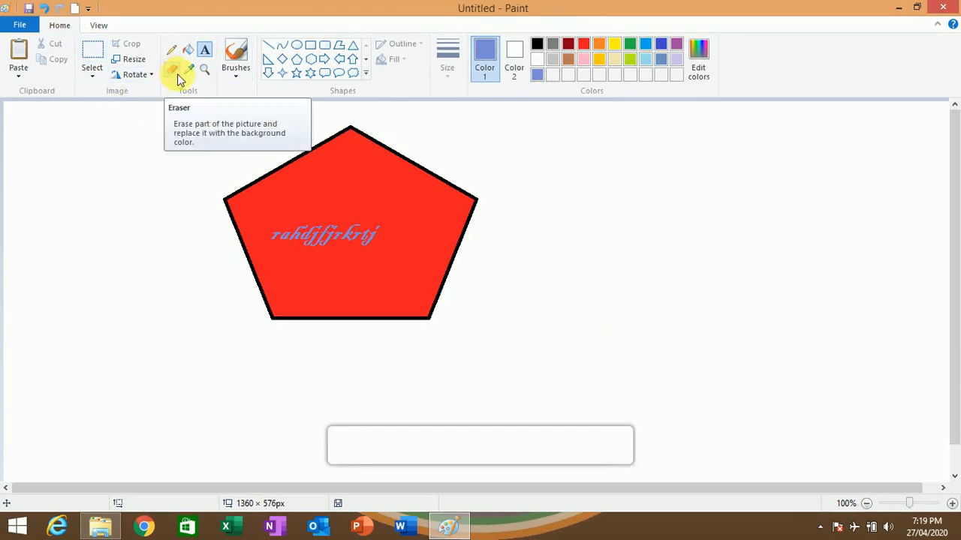
# - Erase freehand squiggles with the Eraser across the left half of the red pentagon and its text
pyautogui.click(177, 74)
pyautogui.moveTo(250, 212)
pyautogui.mouseDown()
pyautogui.moveTo(334, 207)
pyautogui.moveTo(307, 238)
pyautogui.moveTo(359, 274)
pyautogui.moveTo(373, 231)
pyautogui.moveTo(365, 222)
pyautogui.moveTo(331, 242)
pyautogui.moveTo(336, 288)
pyautogui.moveTo(372, 275)
pyautogui.moveTo(319, 282)
pyautogui.moveTo(347, 289)
pyautogui.moveTo(309, 257)
pyautogui.moveTo(298, 298)
pyautogui.moveTo(297, 276)
pyautogui.moveTo(280, 274)
pyautogui.moveTo(283, 282)
pyautogui.moveTo(252, 257)
pyautogui.mouseUp()
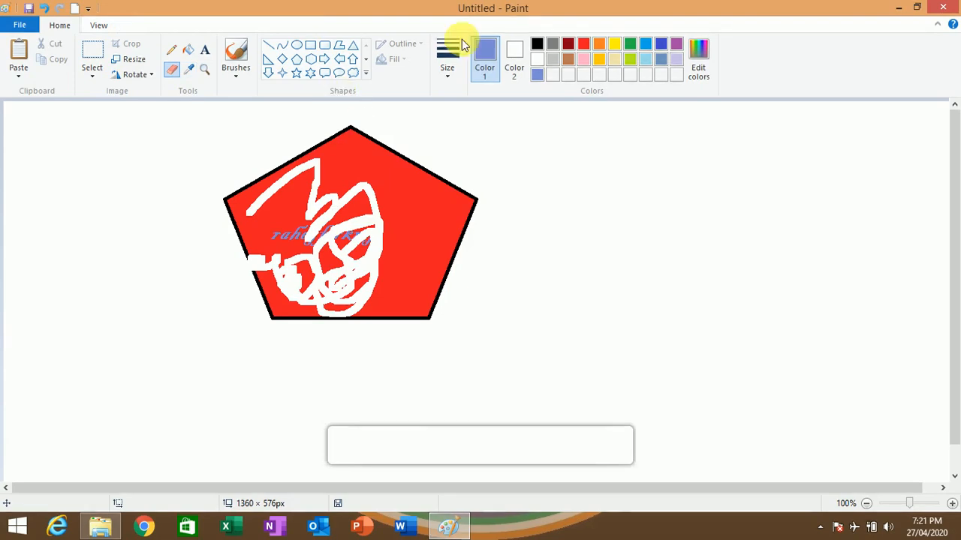
# - Draw a six-point star about 209 × 205 px to the right of the pentagon, outlined and filled in yellow
pyautogui.click(552, 43)
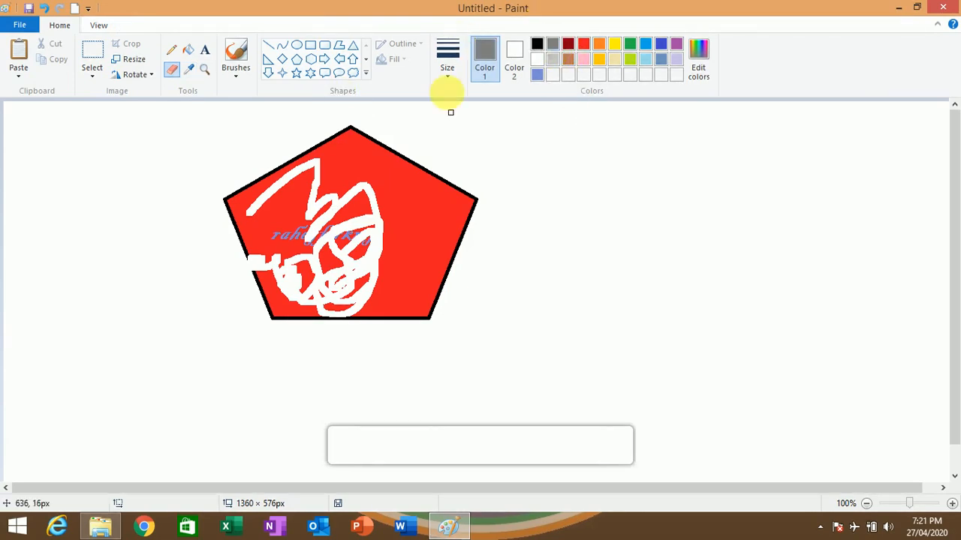
pyautogui.click(310, 73)
pyautogui.moveTo(548, 169); pyautogui.dragTo(695, 311)
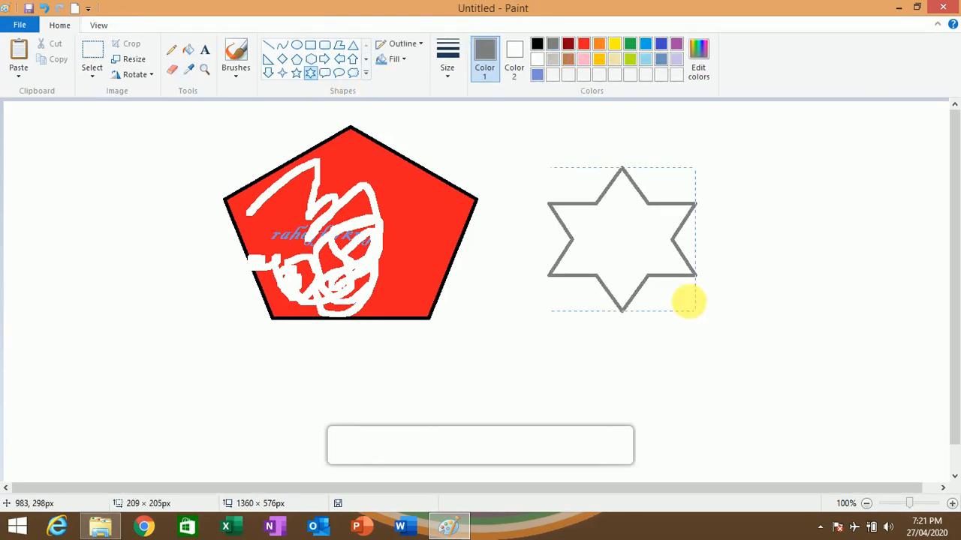
pyautogui.click(583, 44)
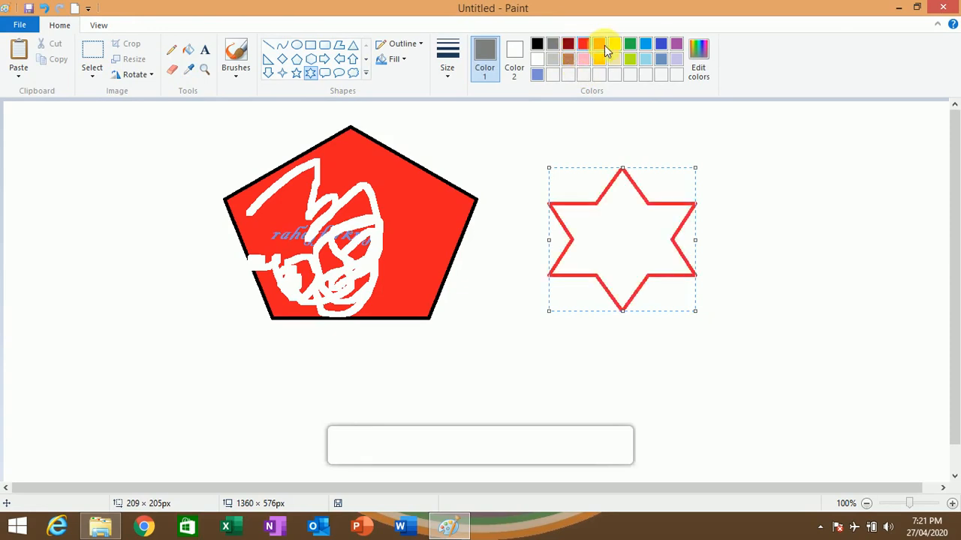
pyautogui.click(617, 45)
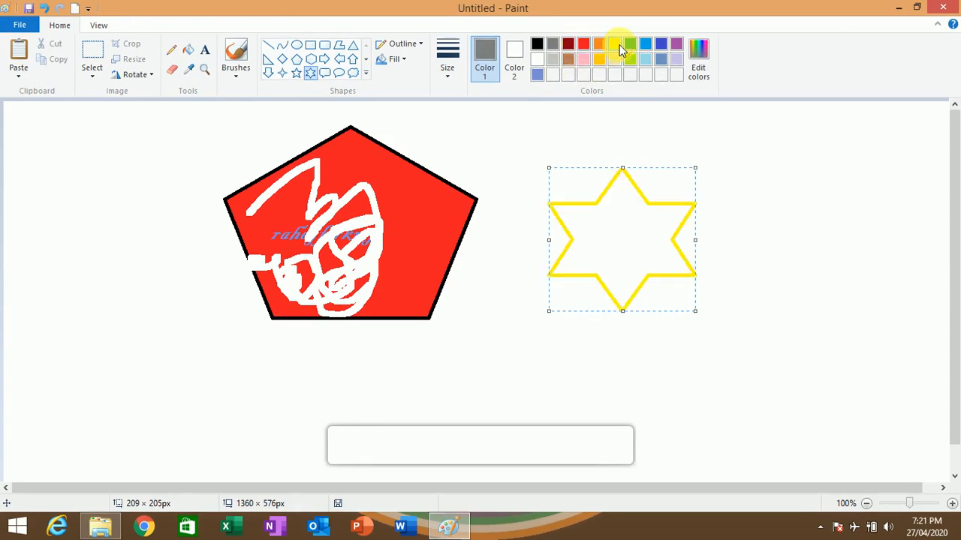
pyautogui.click(187, 49)
pyautogui.click(631, 238)
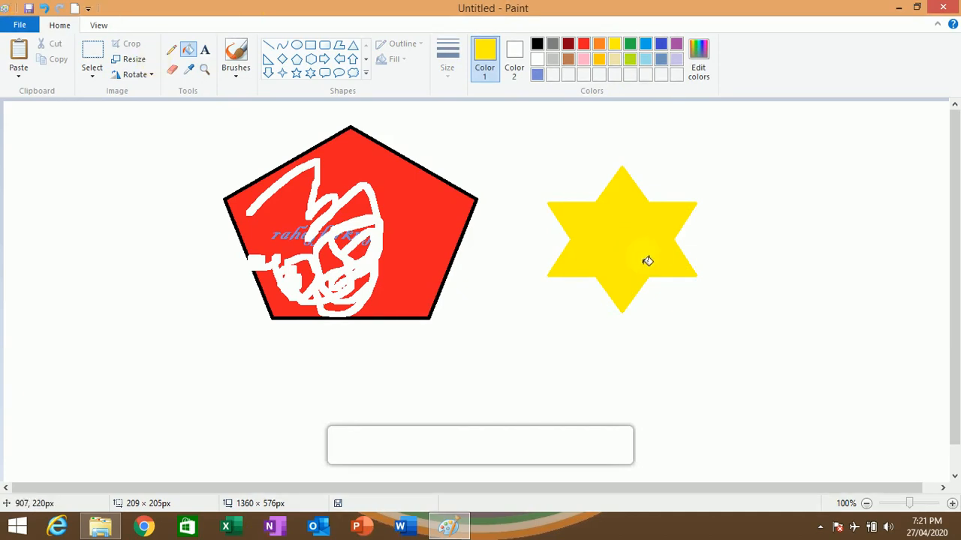
# - Sample the star's yellow with the Color picker and fill the pentagon's main red area, undoing the extra fill near its text
pyautogui.click(539, 45)
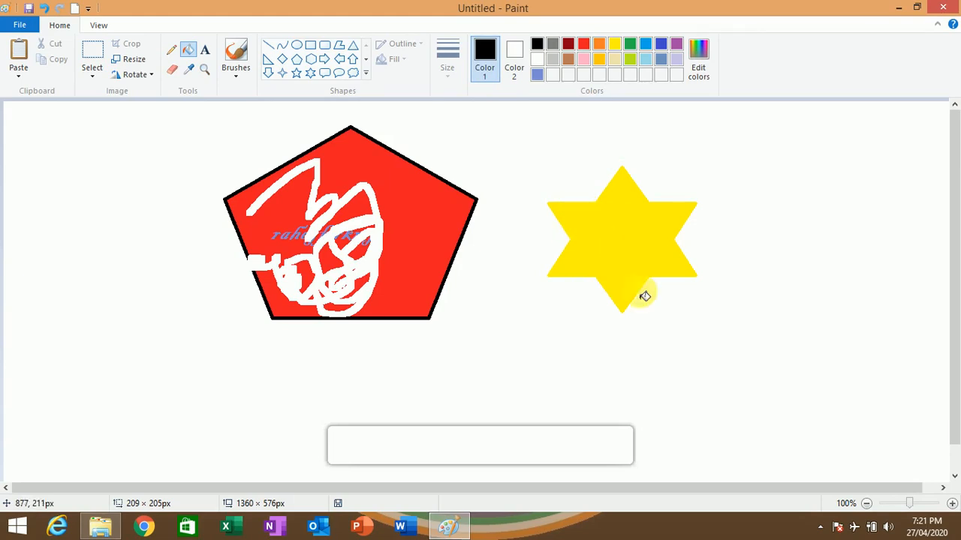
pyautogui.click(192, 69)
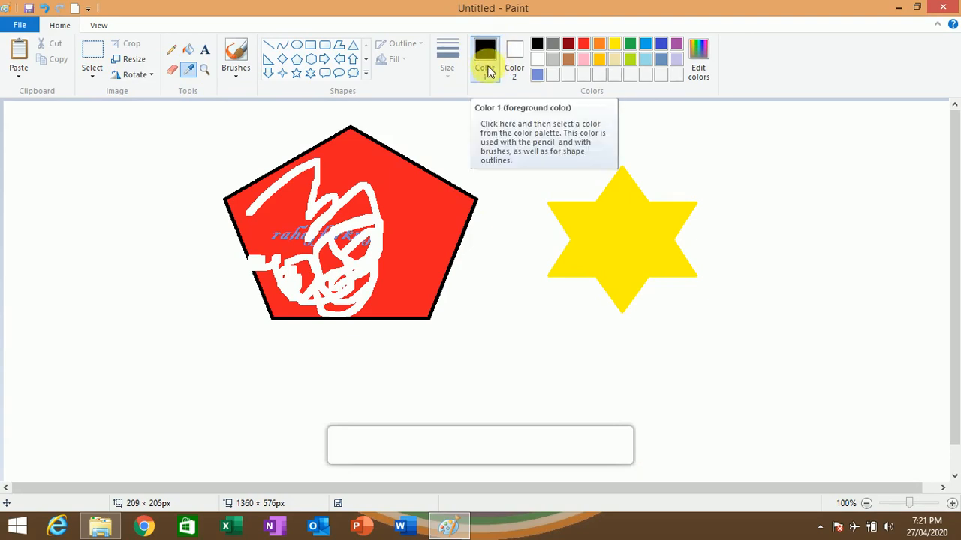
pyautogui.click(617, 248)
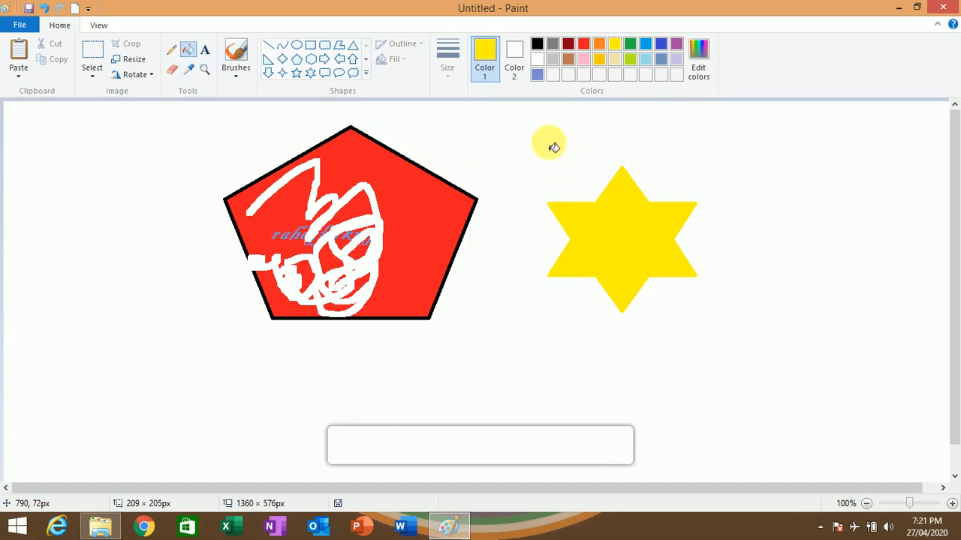
pyautogui.click(415, 252)
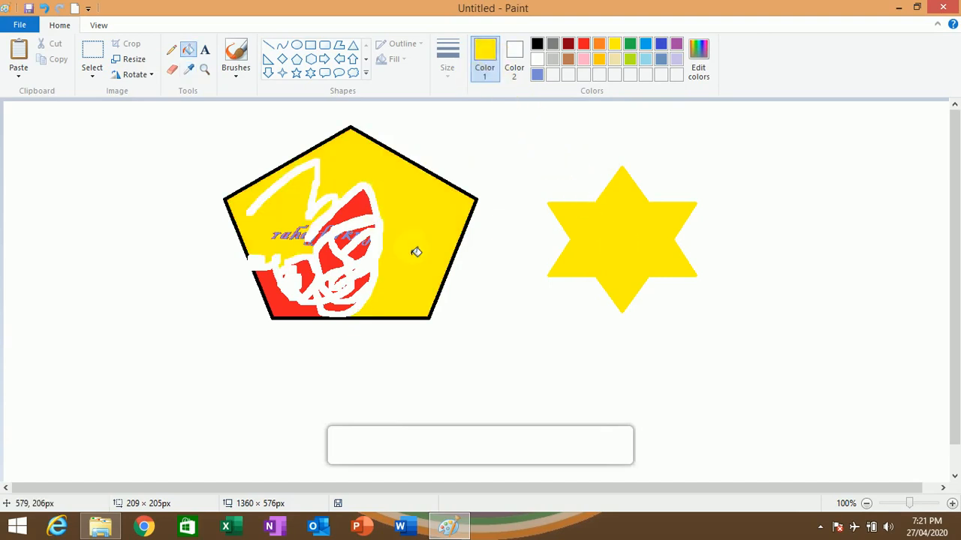
pyautogui.click(375, 225)
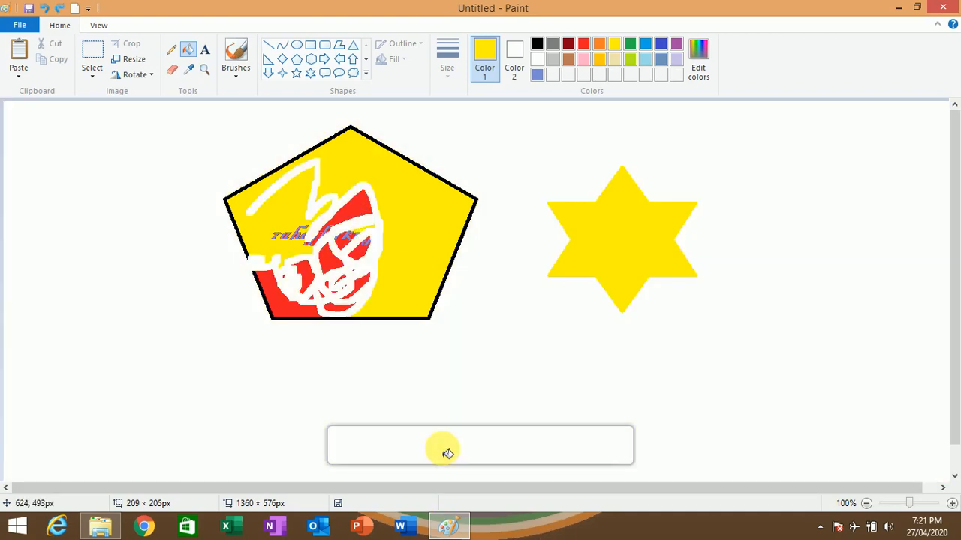
pyautogui.hotkey('ctrl', 'z')
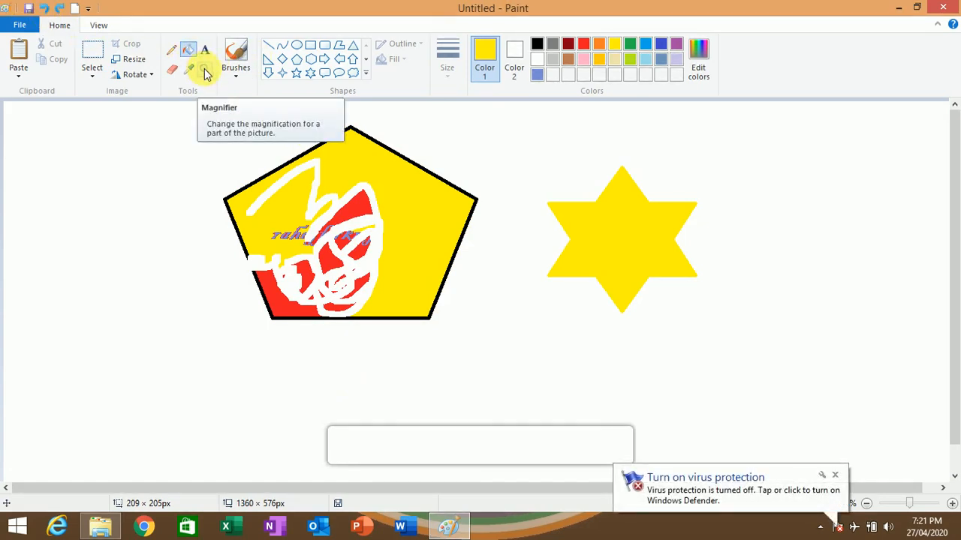
# - Magnify the area between the pentagon and the star to 200% and return to 100%
pyautogui.click(205, 69)
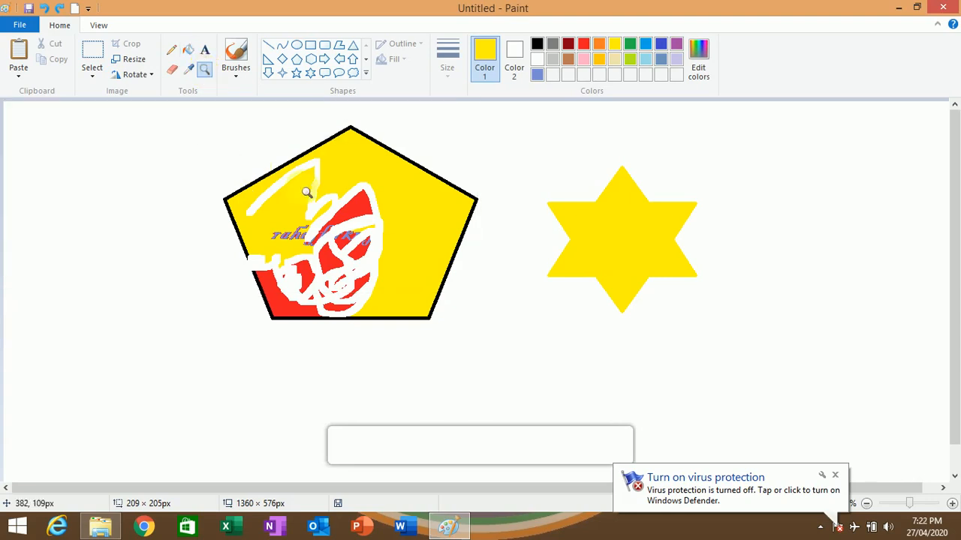
pyautogui.click(467, 263)
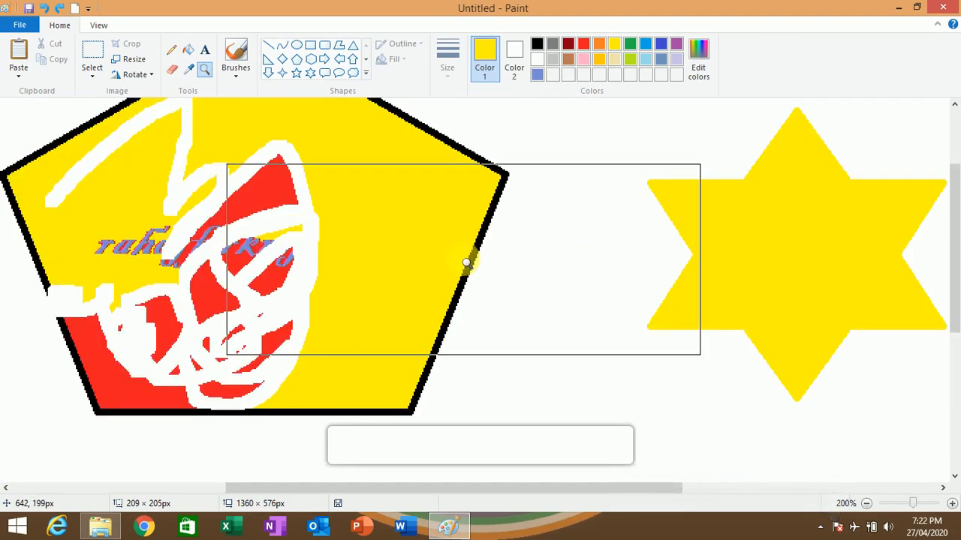
pyautogui.rightClick(467, 262)
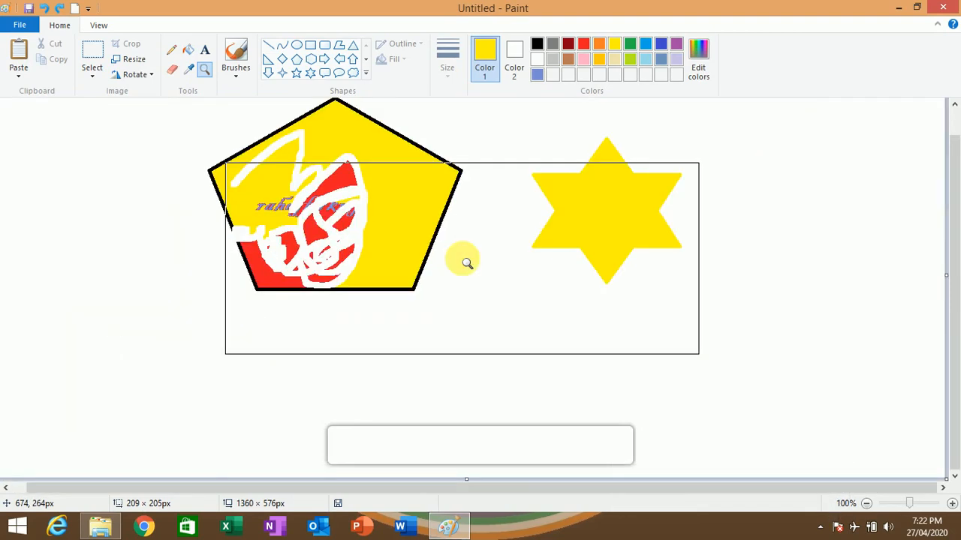
# - Paint a short yellow squiggle left of the pentagon with the basic Brush
pyautogui.click(237, 73)
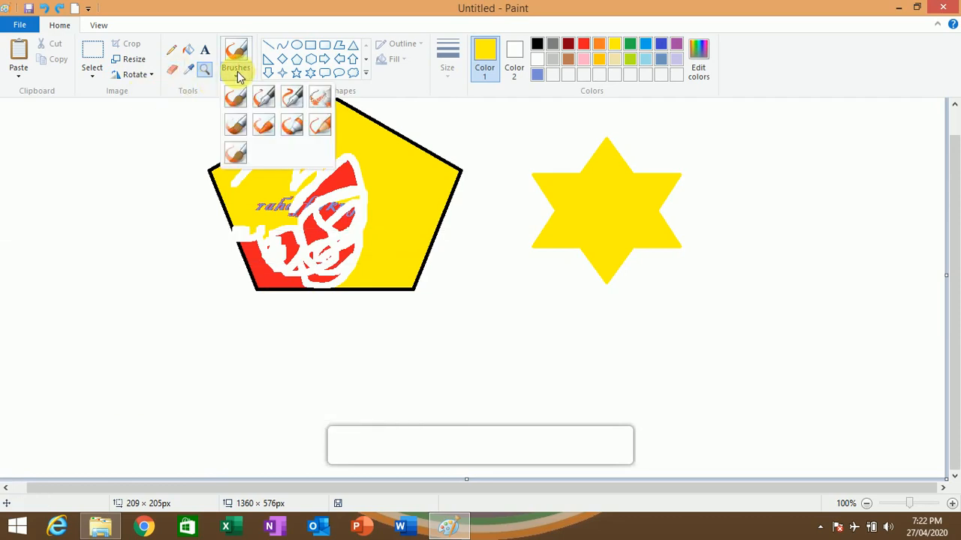
pyautogui.click(235, 49)
pyautogui.click(240, 67)
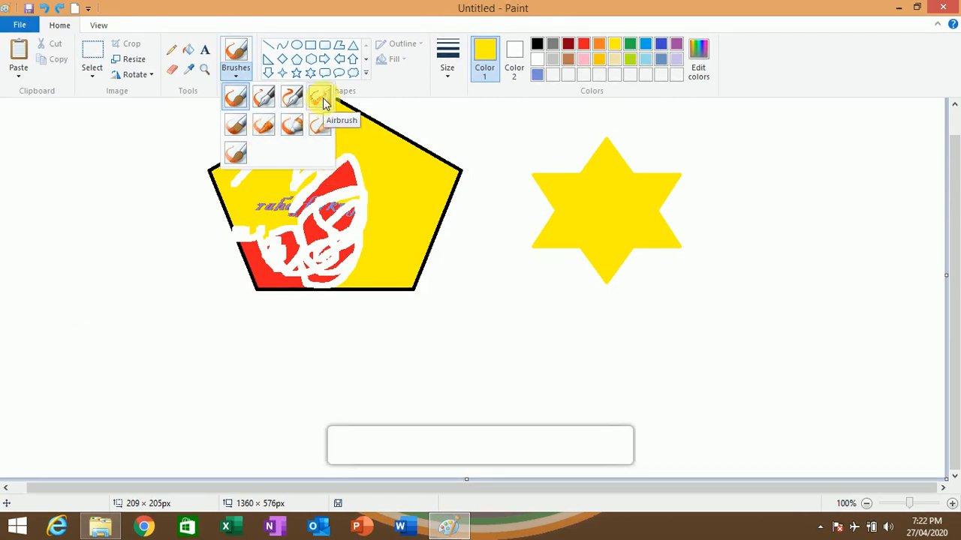
pyautogui.click(235, 96)
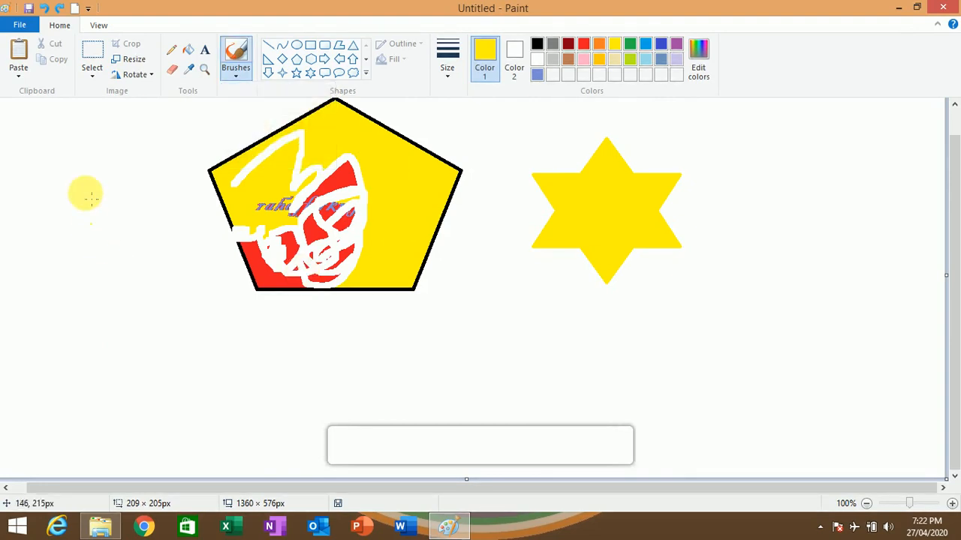
pyautogui.moveTo(67, 214); pyautogui.dragTo(94, 263)
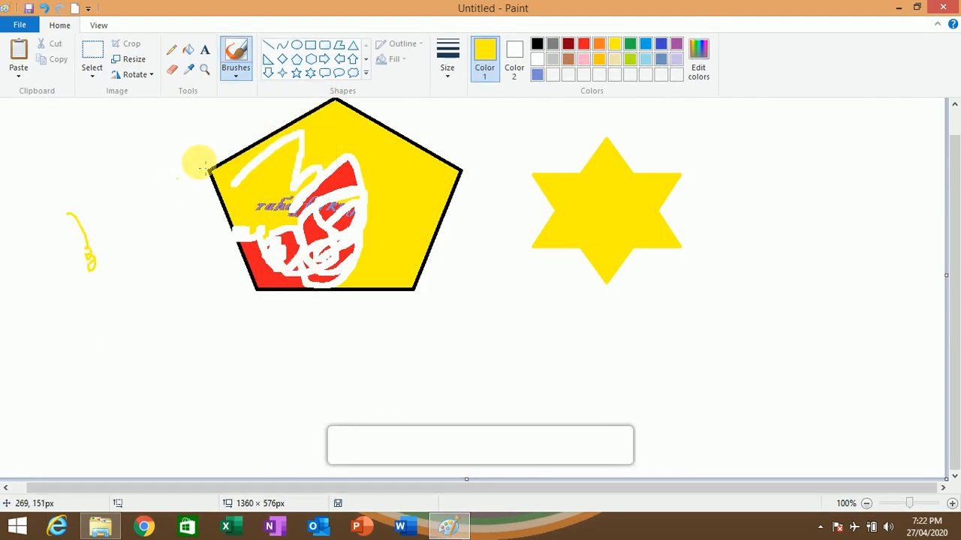
# - Spray a yellow zigzag with the Airbrush below the space between the pentagon and the star
pyautogui.click(242, 68)
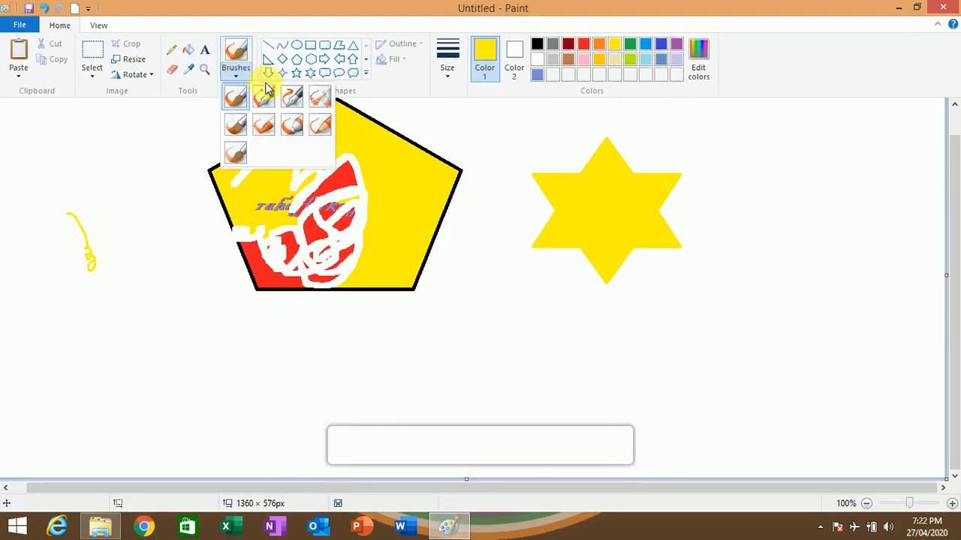
pyautogui.click(318, 96)
pyautogui.moveTo(431, 280)
pyautogui.mouseDown()
pyautogui.moveTo(479, 292)
pyautogui.moveTo(537, 343)
pyautogui.moveTo(695, 342)
pyautogui.mouseUp()
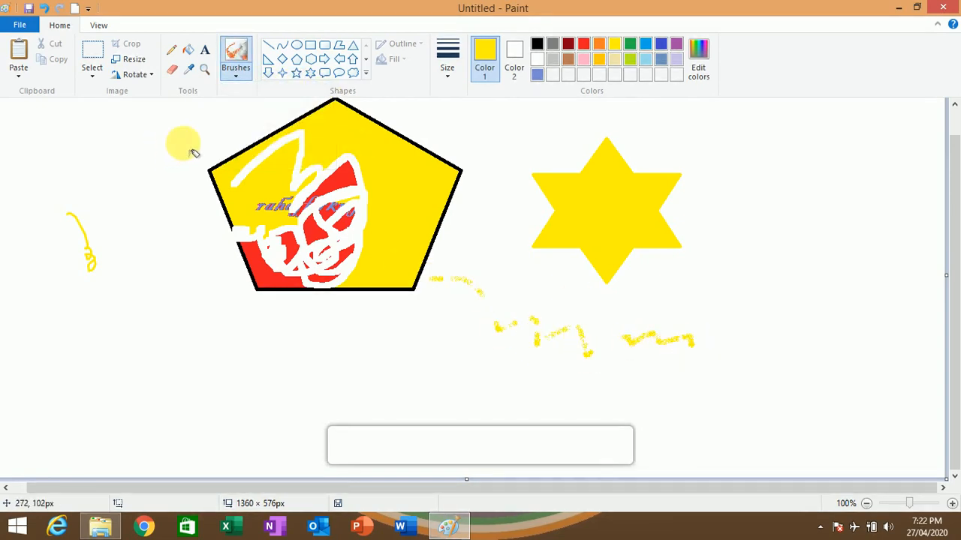
pyautogui.click(236, 71)
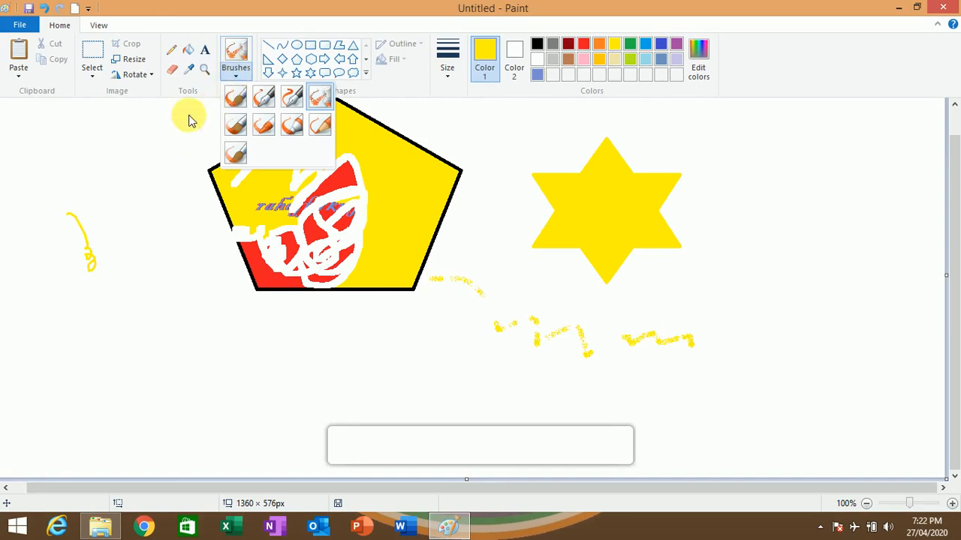
pyautogui.click(148, 126)
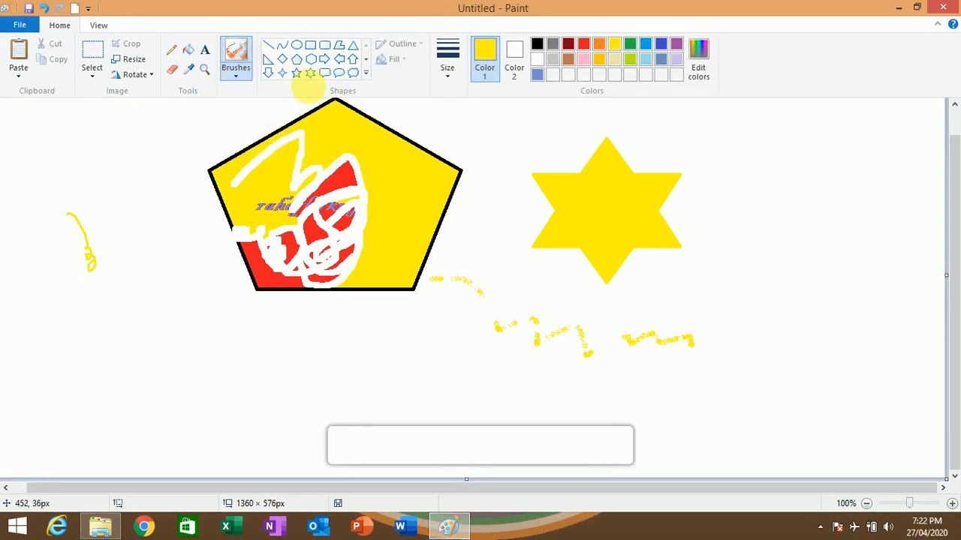
# - Draw a large six-point star to the right of the yellow star and delete it
pyautogui.click(92, 48)
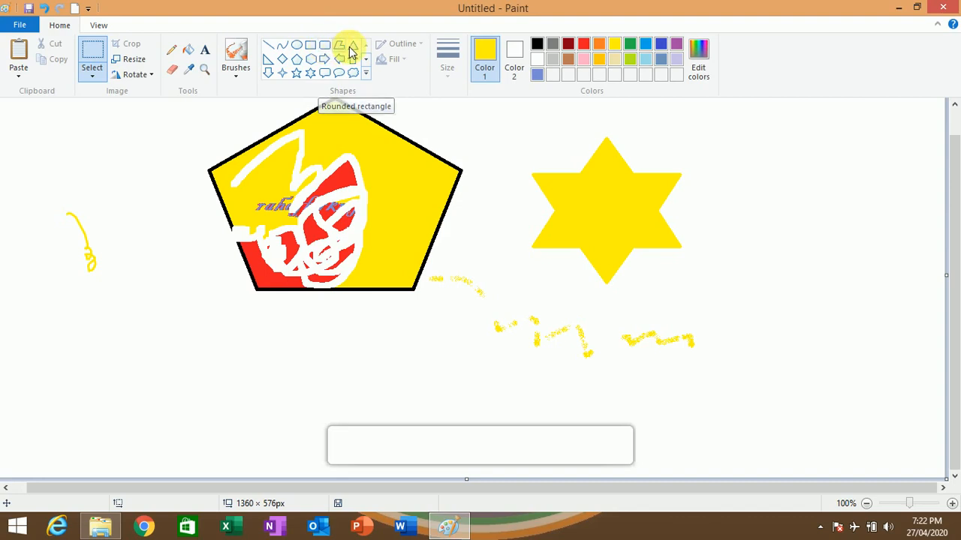
pyautogui.click(311, 73)
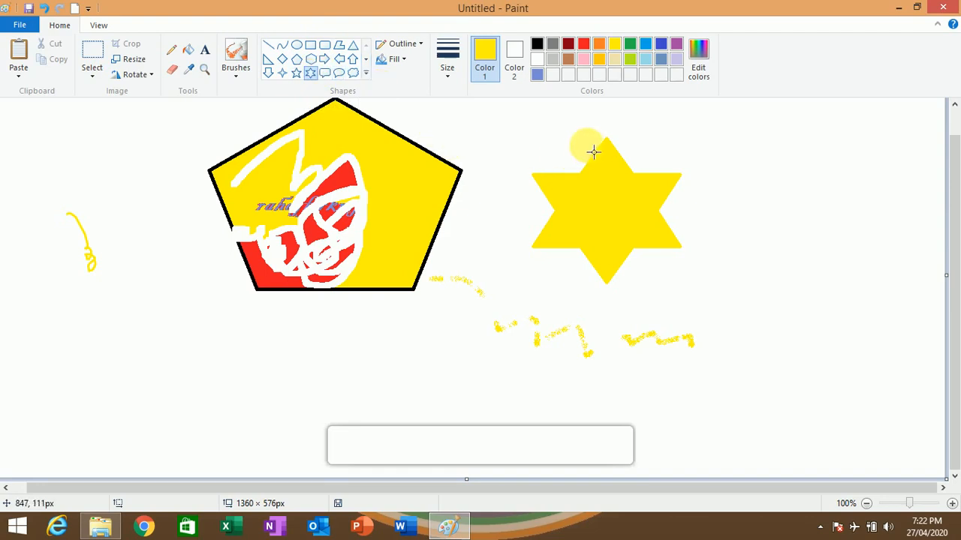
pyautogui.moveTo(709, 139)
pyautogui.mouseDown()
pyautogui.moveTo(766, 176)
pyautogui.moveTo(863, 287)
pyautogui.moveTo(864, 381)
pyautogui.moveTo(882, 406)
pyautogui.mouseUp()
pyautogui.click(766, 238)
pyautogui.press('Delete')
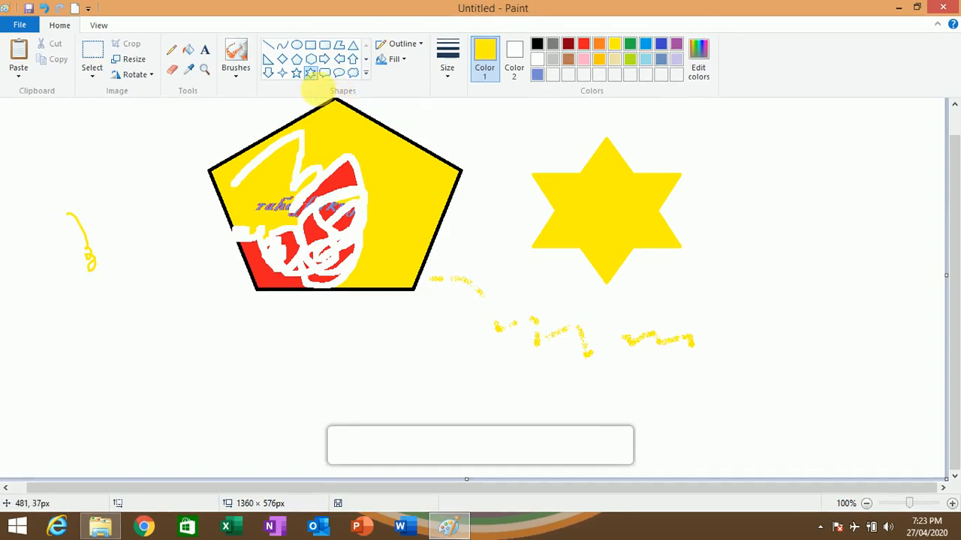
# - Draw three roughly horizontal yellow lines, about 418, 430 and 432 px long, one above another at the lower left of the canvas
pyautogui.click(269, 48)
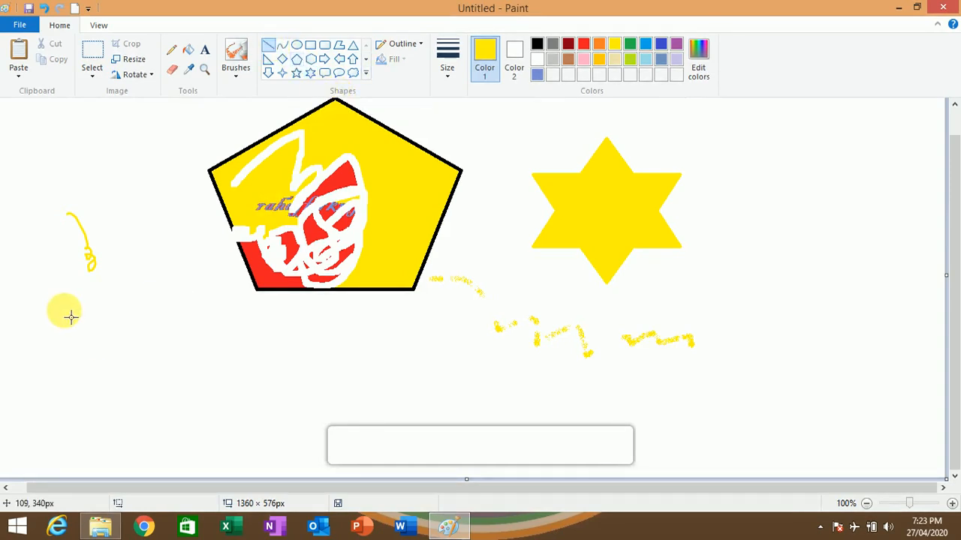
pyautogui.moveTo(38, 372); pyautogui.dragTo(339, 373)
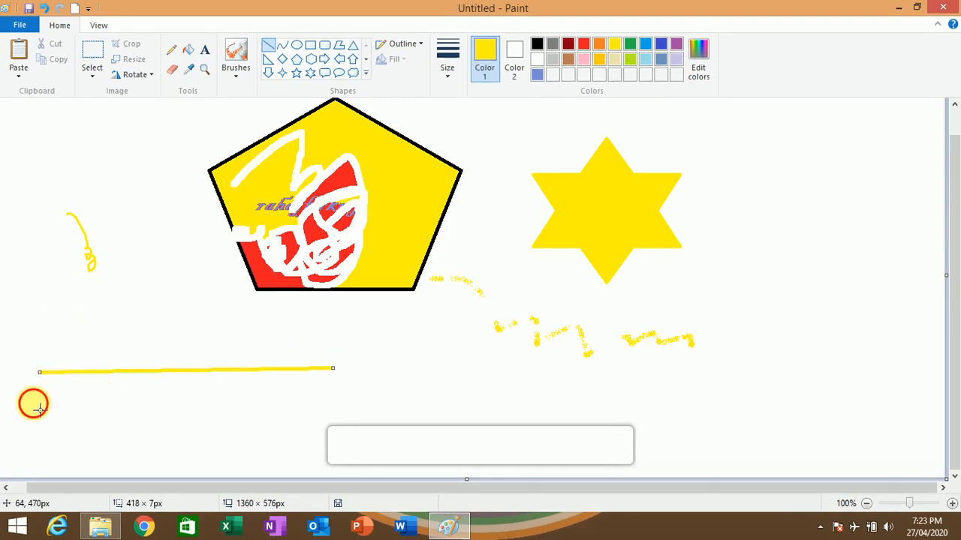
pyautogui.moveTo(32, 403); pyautogui.dragTo(336, 400)
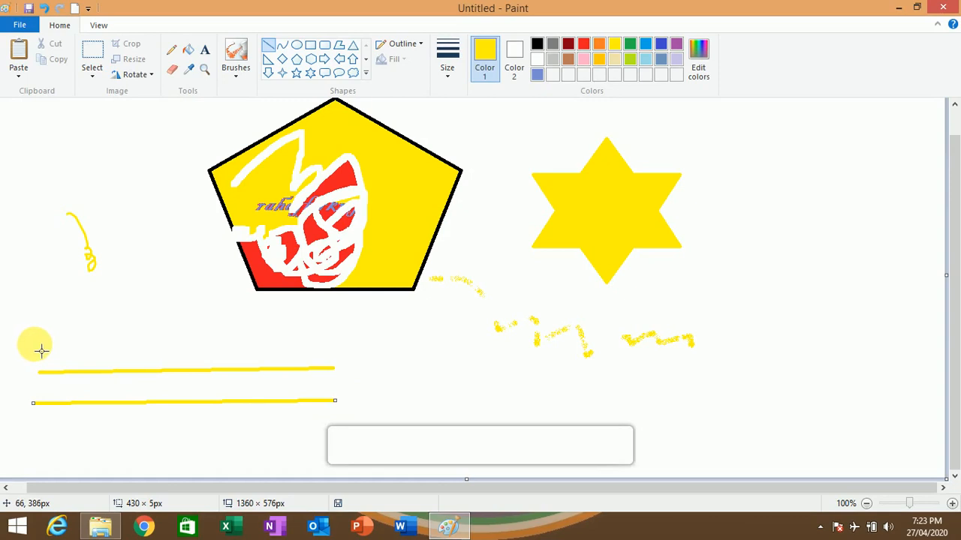
pyautogui.moveTo(33, 344); pyautogui.dragTo(348, 344)
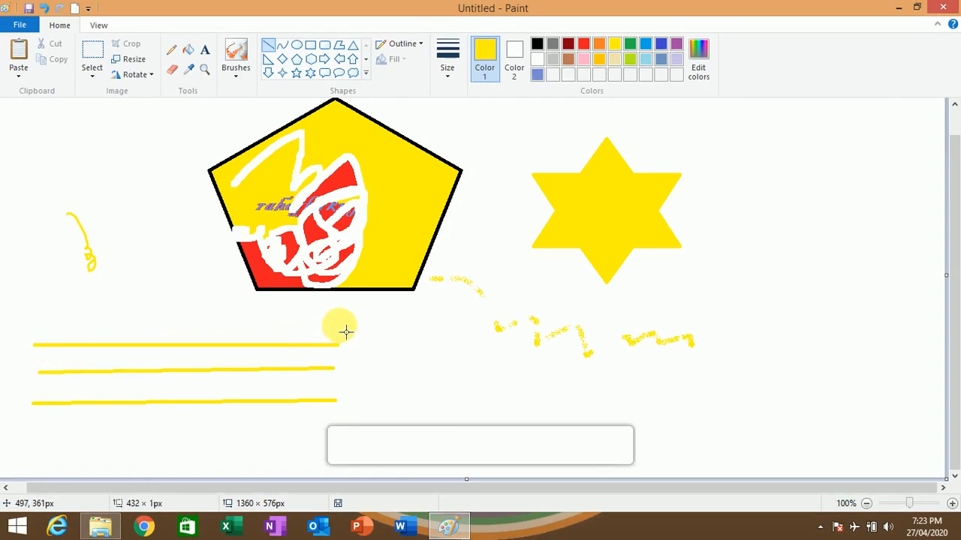
# - Move the right end of the uppermost yellow line down so it slants across the other two, about 438 by 111 px
pyautogui.moveTo(353, 246); pyautogui.dragTo(341, 423)
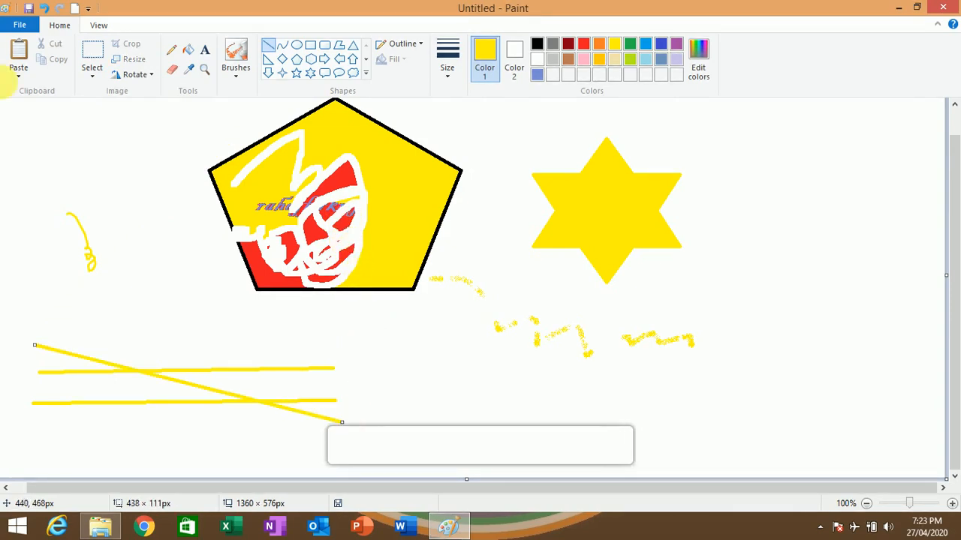
# - Draw a yellow S-shaped curve about 414 px wide below and right of the star, bending it twice, and delete it
pyautogui.click(279, 51)
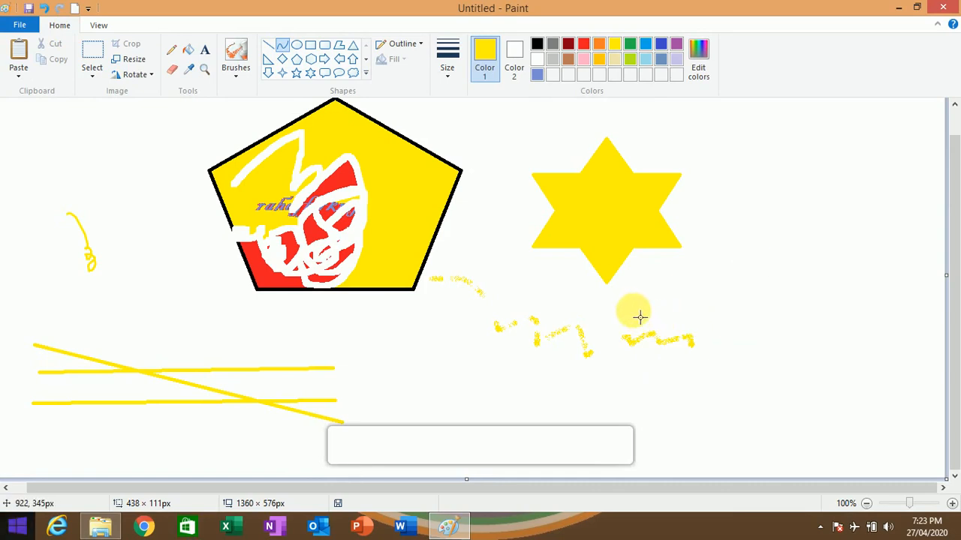
pyautogui.moveTo(630, 308); pyautogui.dragTo(930, 312)
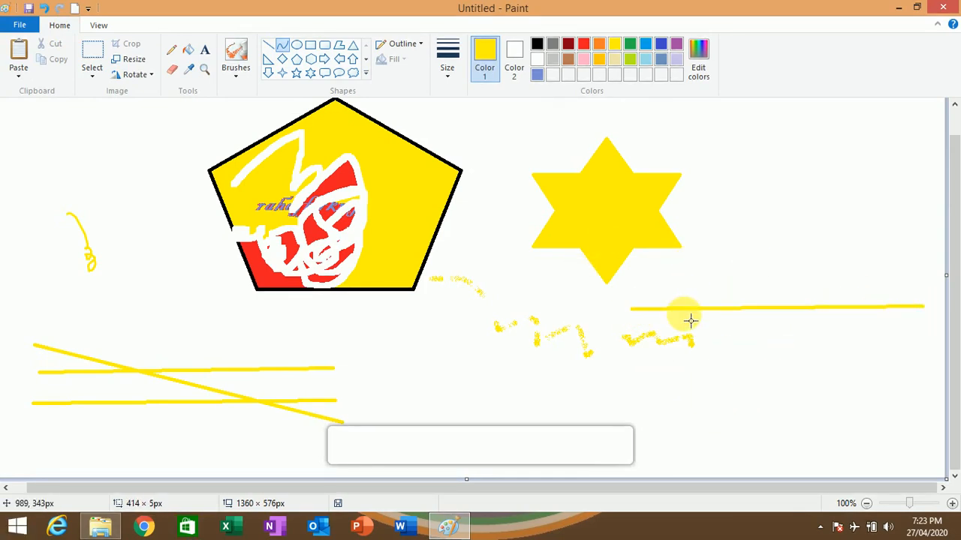
pyautogui.moveTo(688, 318); pyautogui.dragTo(689, 217)
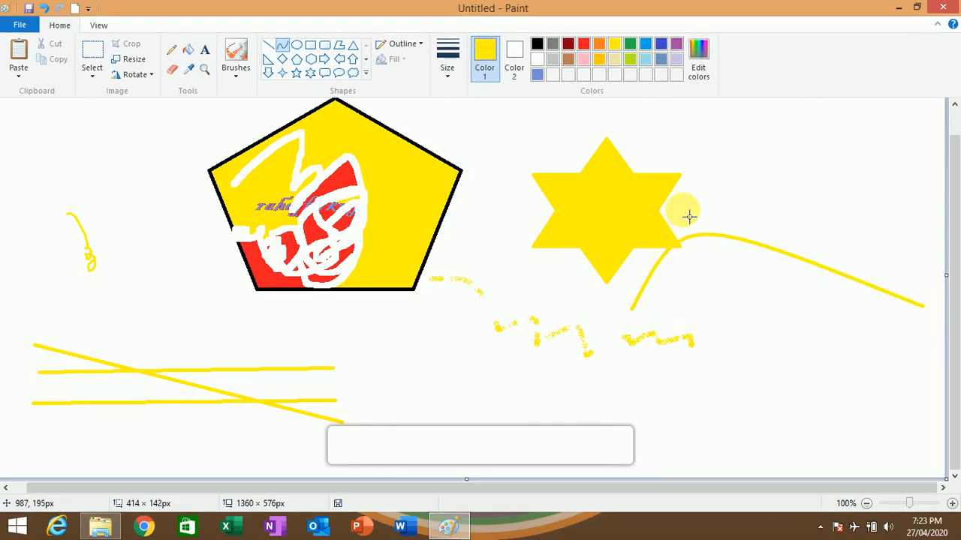
pyautogui.moveTo(819, 270); pyautogui.dragTo(722, 398)
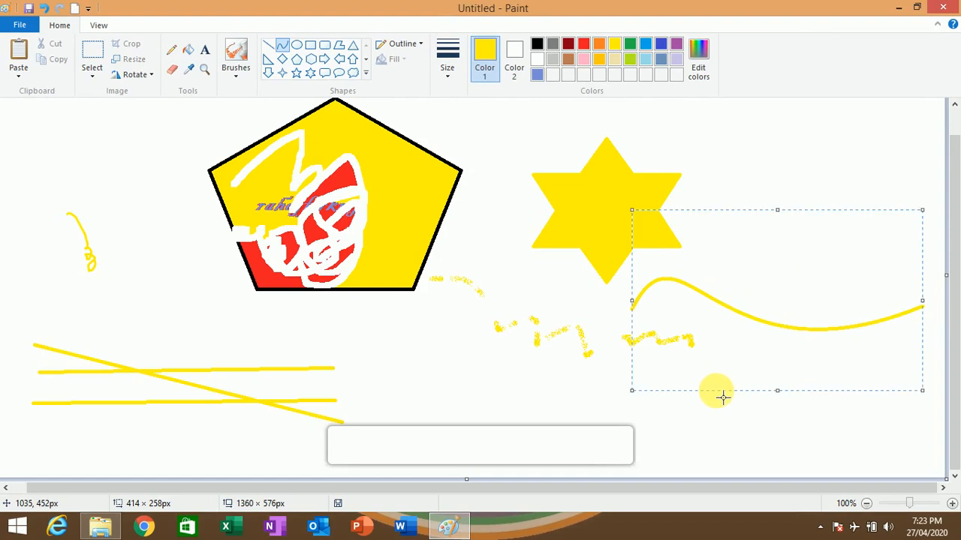
pyautogui.press('Delete')
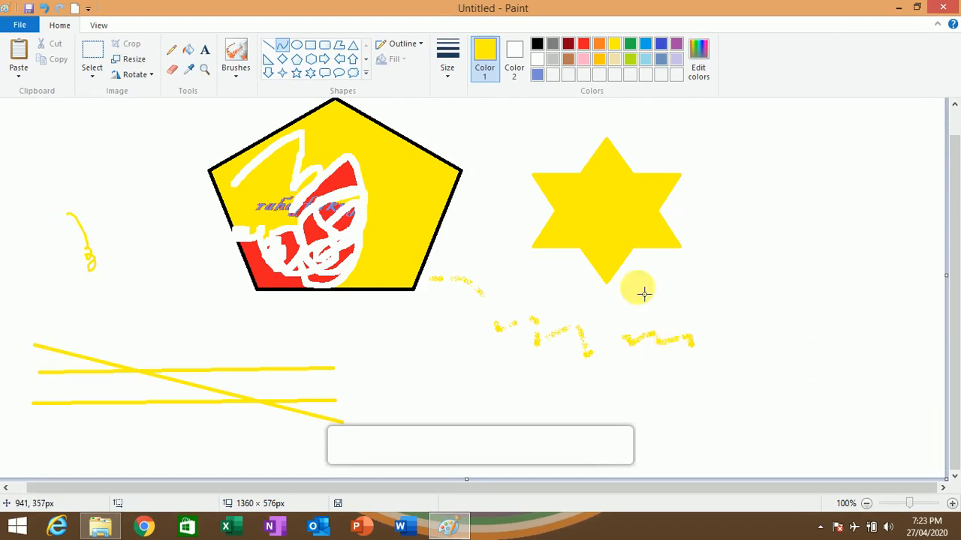
# - Draw a jagged, many-cornered yellow polygon about 256 by 280 px to the right of the star
pyautogui.click(337, 48)
pyautogui.moveTo(777, 145); pyautogui.dragTo(804, 184)
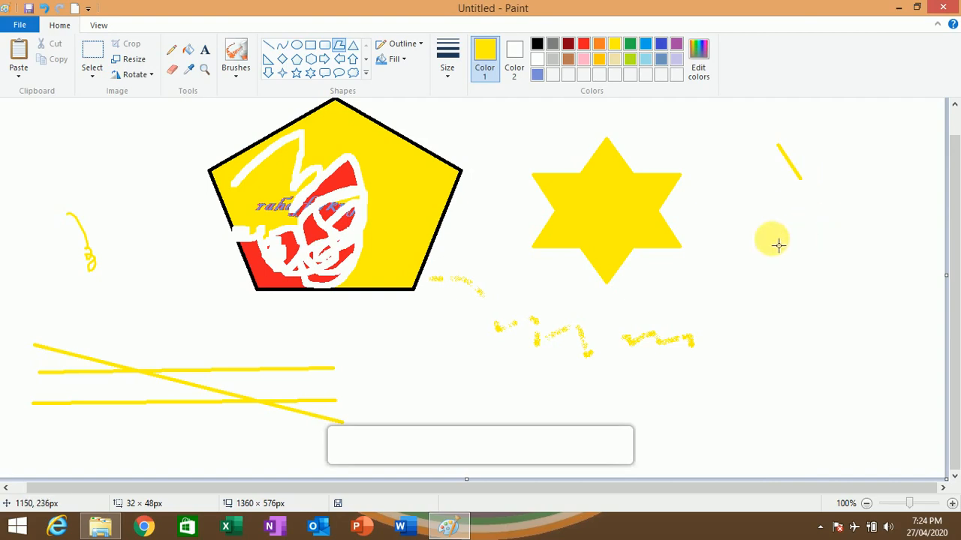
pyautogui.click(740, 253)
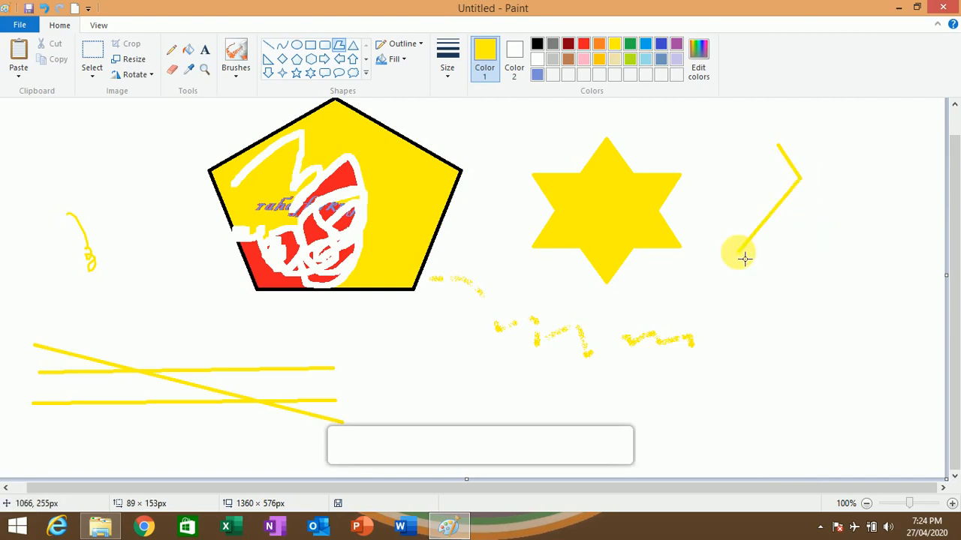
pyautogui.click(797, 247)
pyautogui.click(778, 275)
pyautogui.click(845, 254)
pyautogui.click(824, 294)
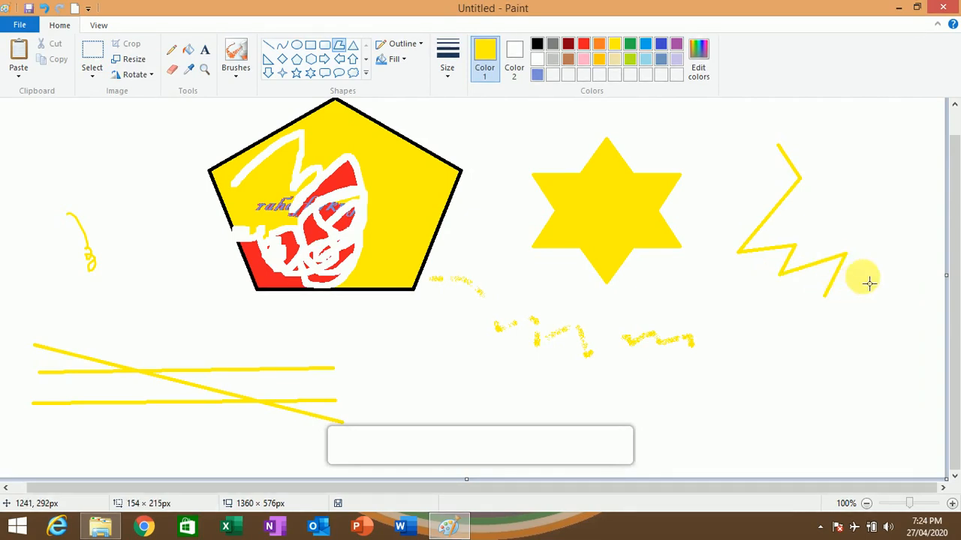
pyautogui.click(869, 276)
pyautogui.click(818, 325)
pyautogui.click(749, 288)
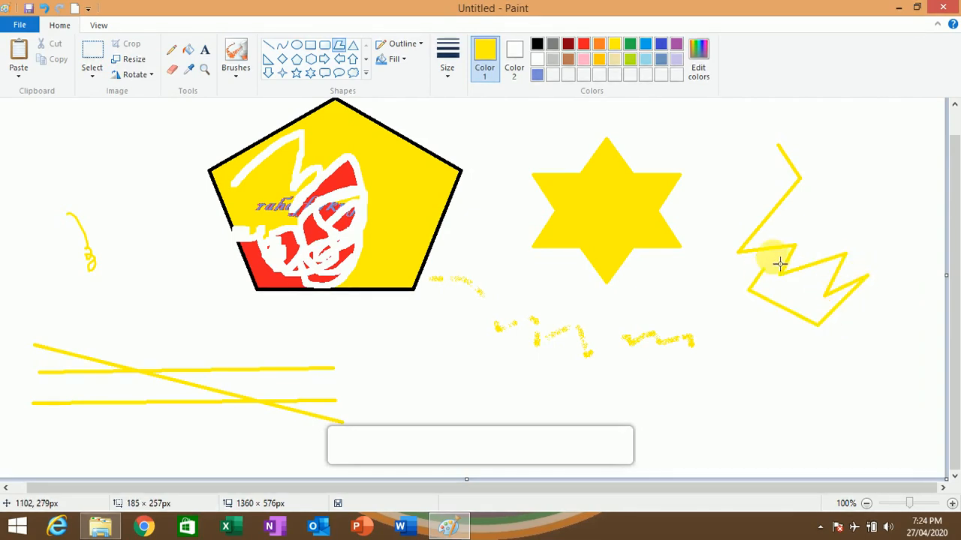
pyautogui.click(766, 258)
pyautogui.click(725, 275)
pyautogui.click(703, 271)
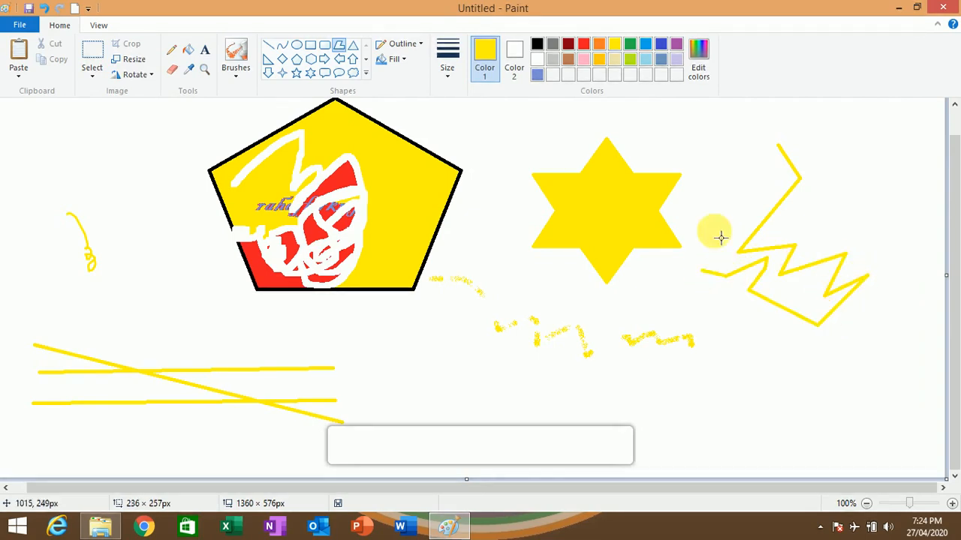
pyautogui.click(737, 194)
pyautogui.click(689, 161)
pyautogui.click(777, 129)
pyautogui.click(852, 130)
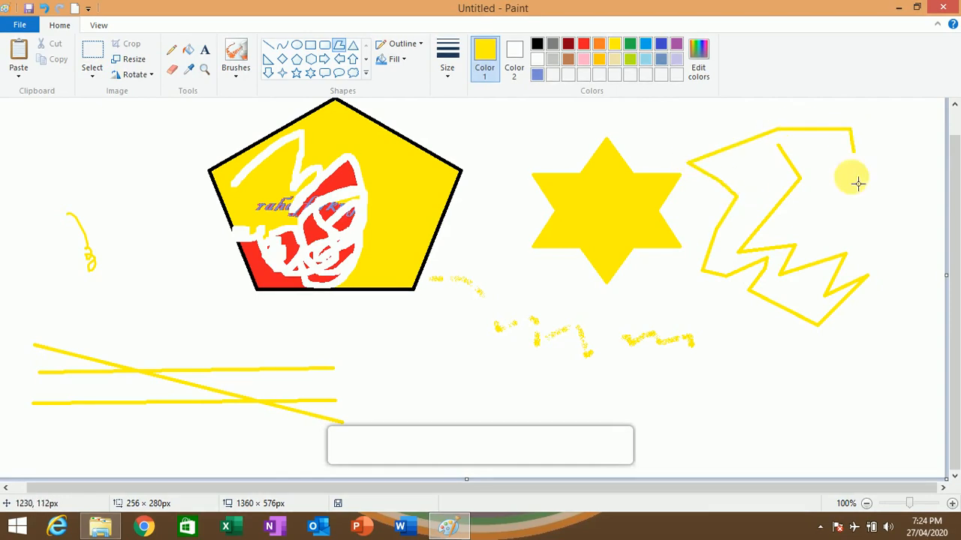
pyautogui.click(848, 187)
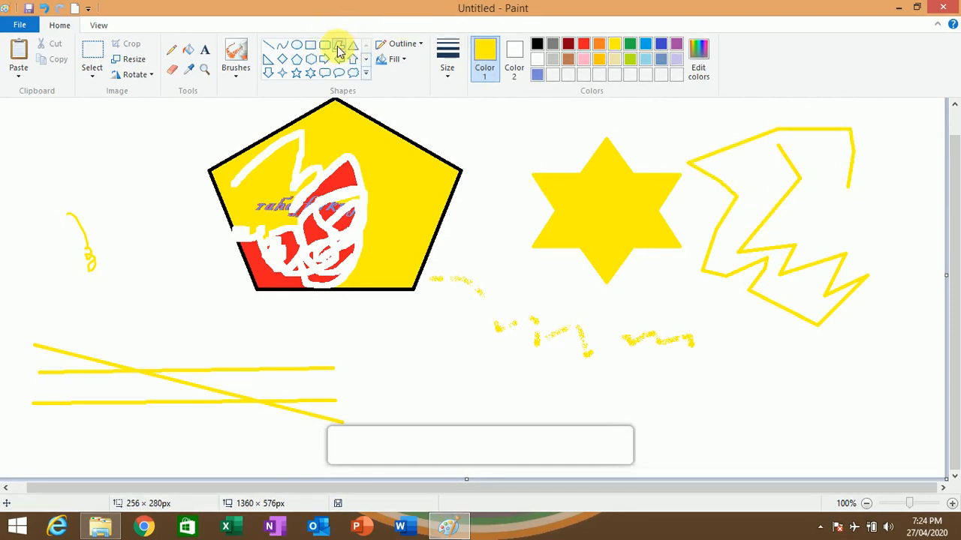
# - Select the entire drawing and delete it to clear the canvas
pyautogui.click(100, 54)
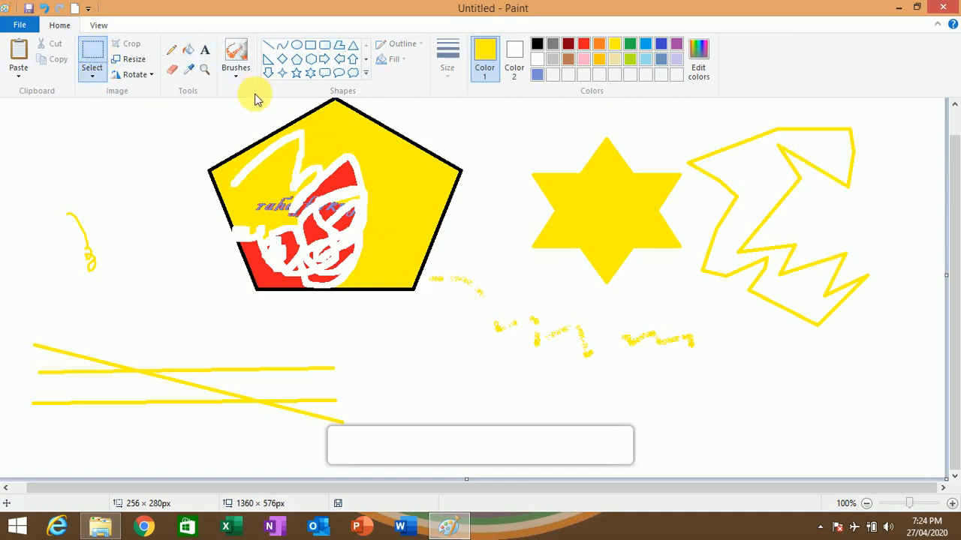
pyautogui.hotkey('ctrl', 'a')
pyautogui.press('Delete')
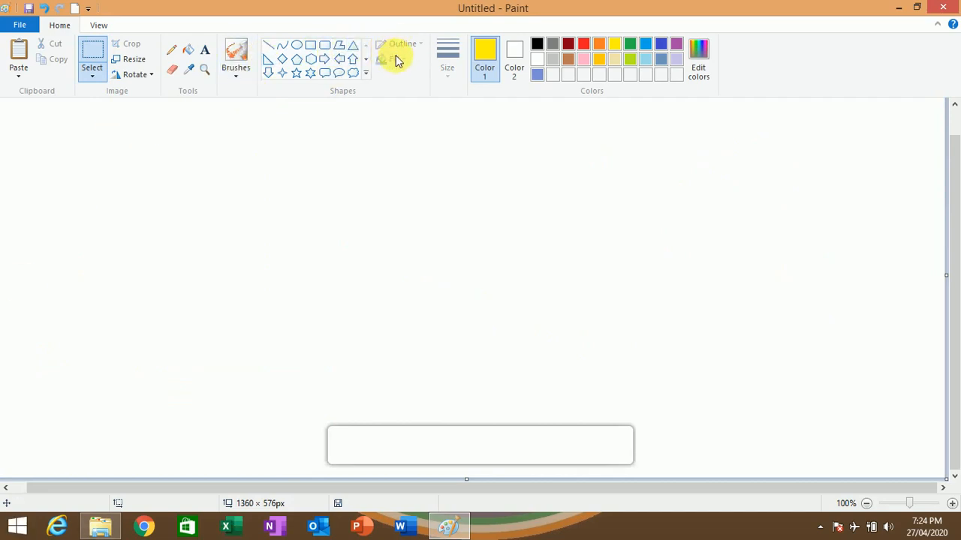
# - Draw a yellow rectangle about 583 by 282 px, look through the shape outline styles and delete the rectangle
pyautogui.click(310, 45)
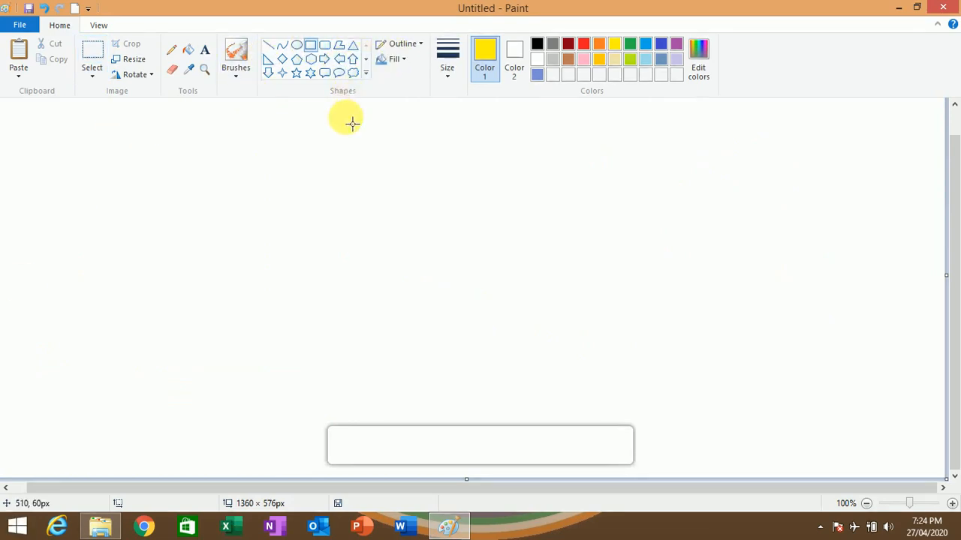
pyautogui.click(402, 45)
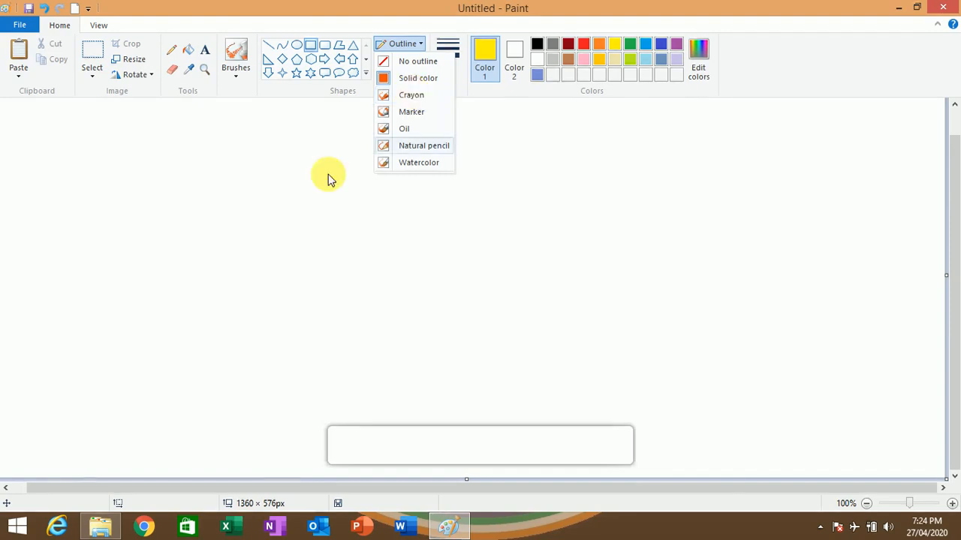
pyautogui.click(165, 154)
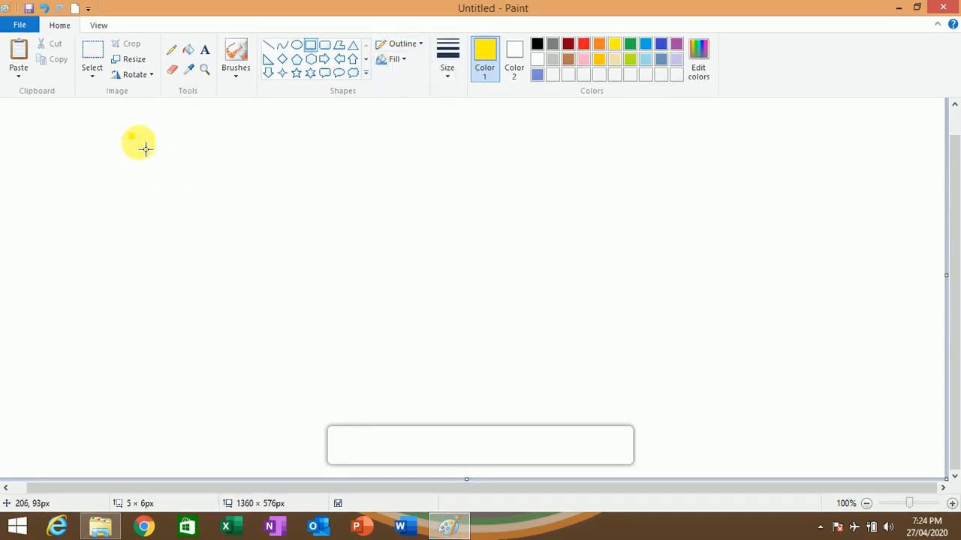
pyautogui.moveTo(129, 136); pyautogui.dragTo(540, 332)
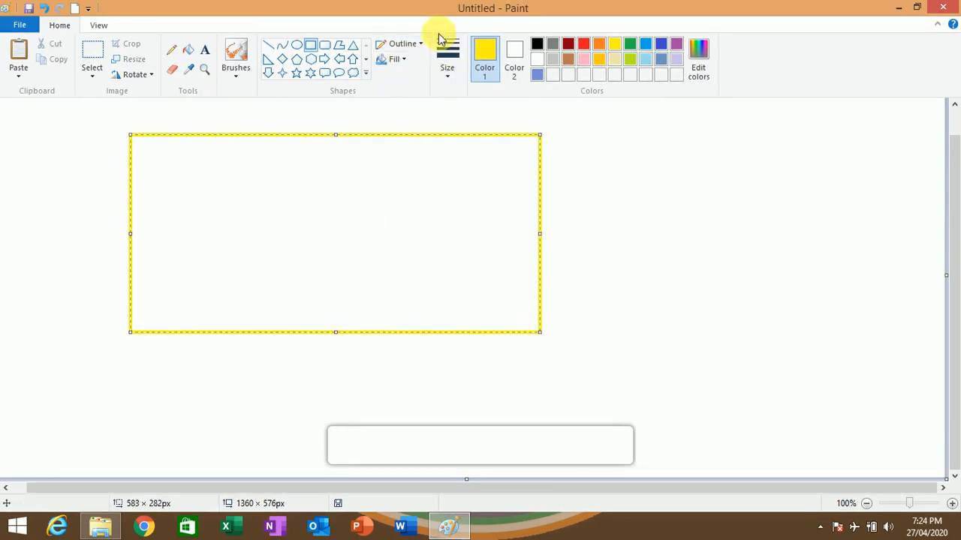
pyautogui.click(413, 43)
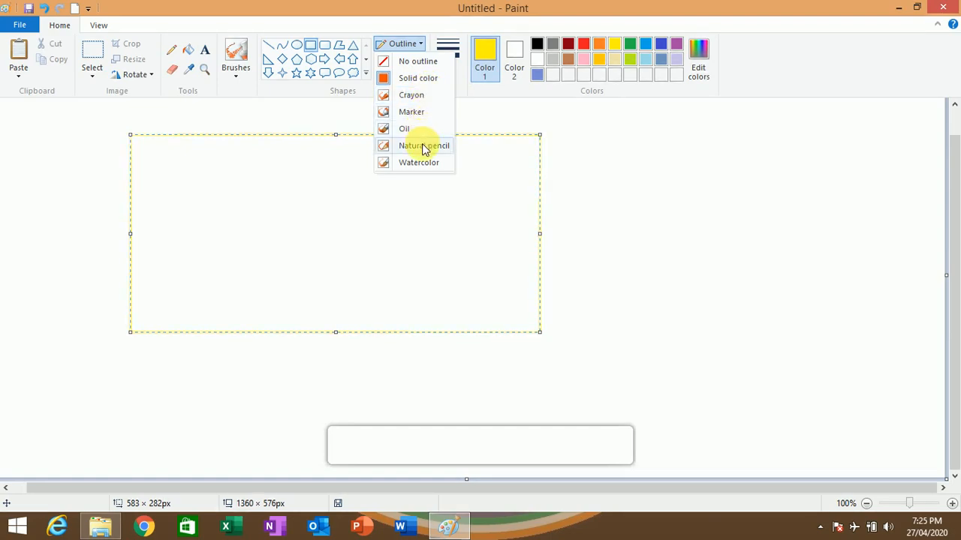
pyautogui.click(463, 166)
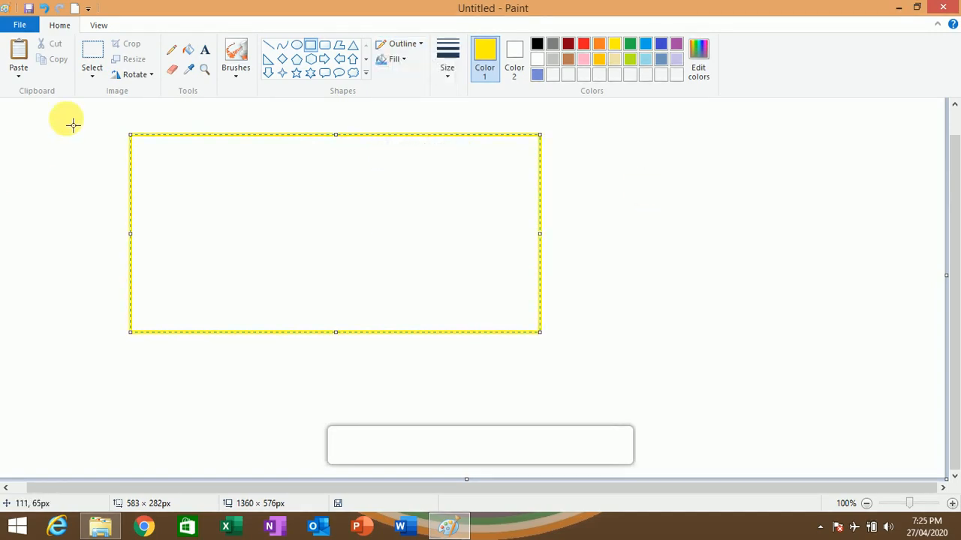
pyautogui.press('Delete')
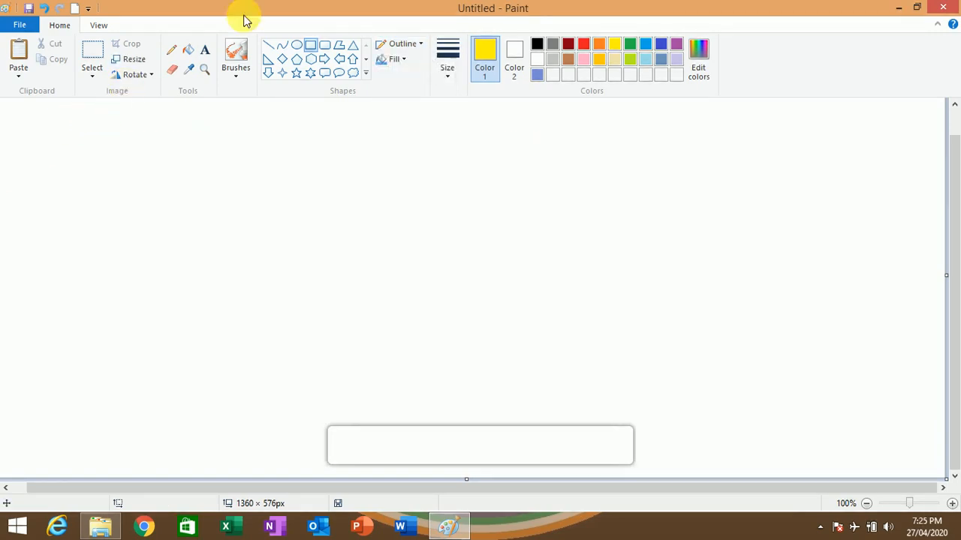
# - Draw a yellow triangle about 294 by 226 px and look through its outline and fill styles
pyautogui.click(352, 45)
pyautogui.moveTo(237, 155); pyautogui.dragTo(443, 310)
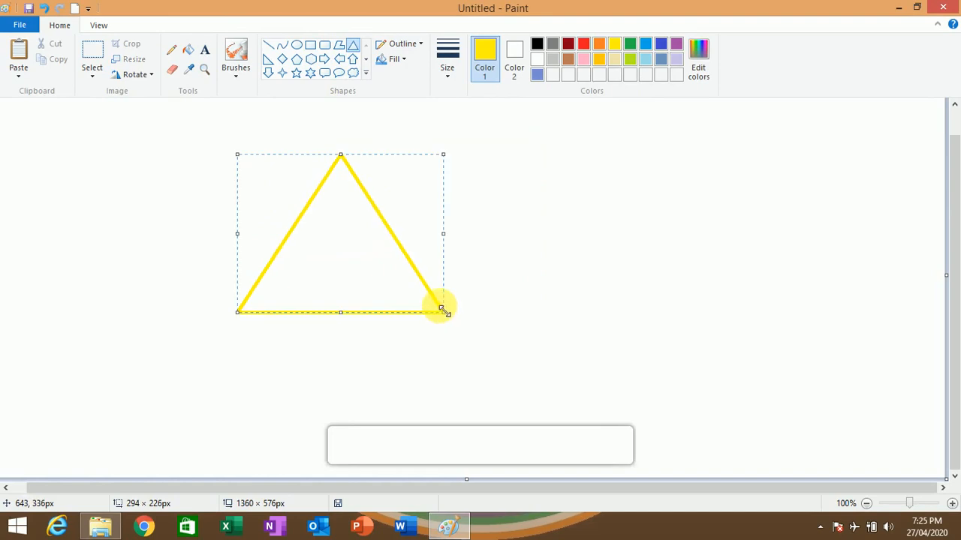
pyautogui.click(411, 47)
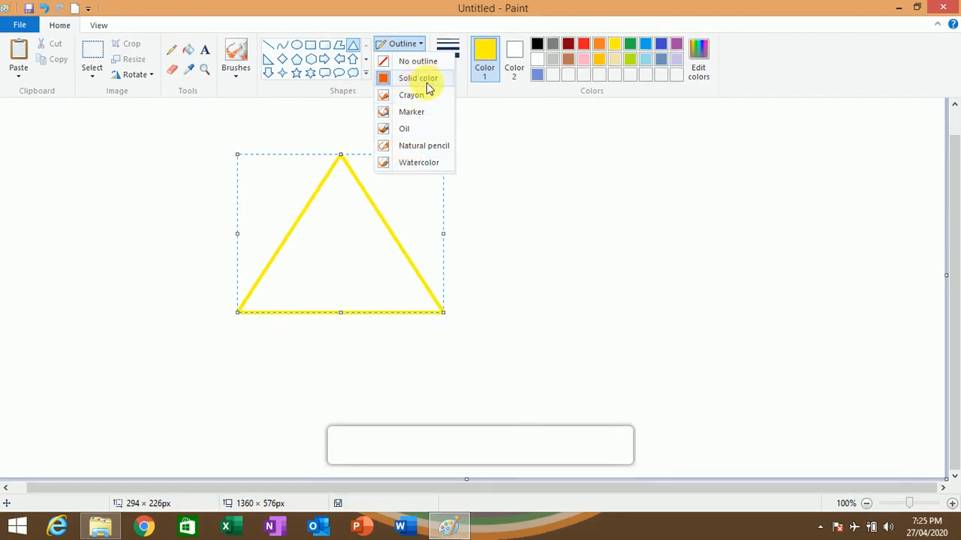
pyautogui.click(472, 94)
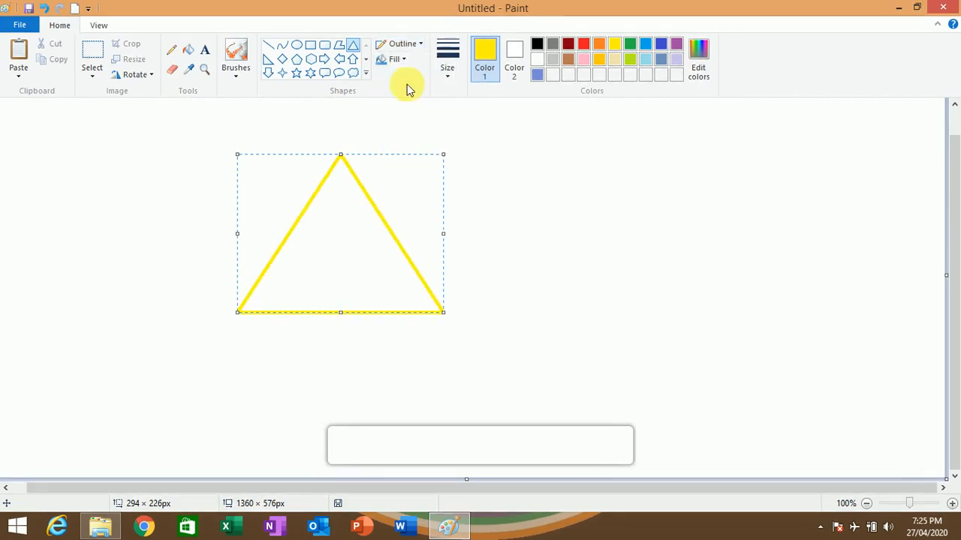
pyautogui.click(398, 60)
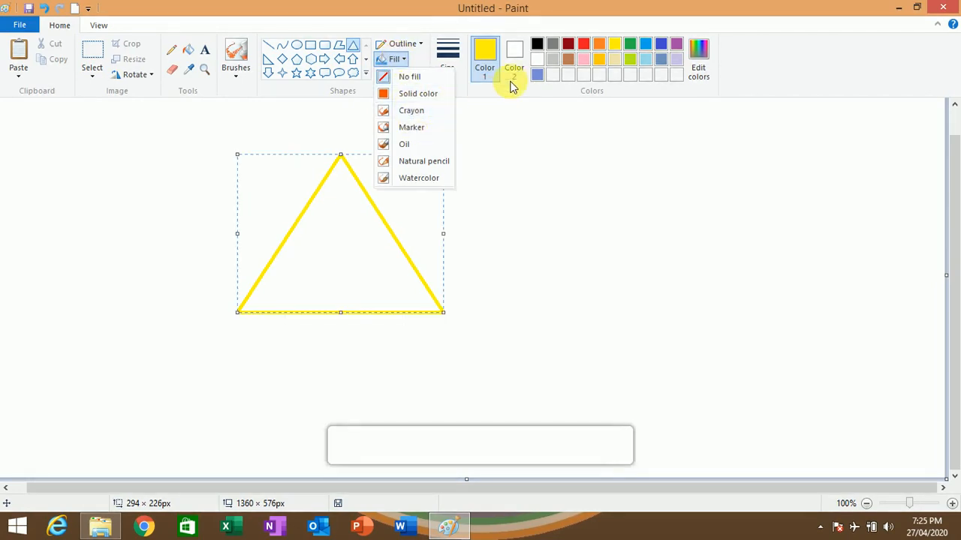
pyautogui.click(616, 41)
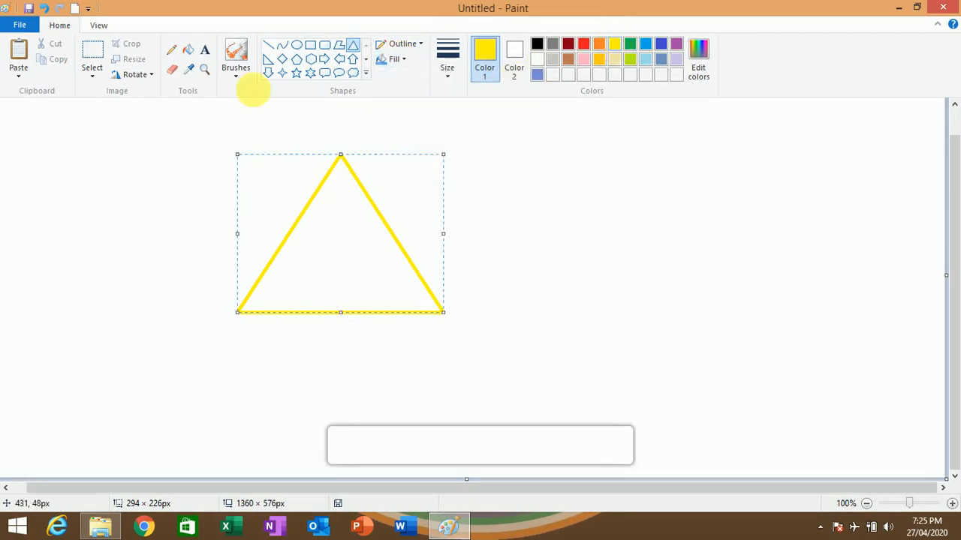
# - Fill the triangle with yellow, and undo a trial yellow fill of the surrounding background
pyautogui.click(189, 49)
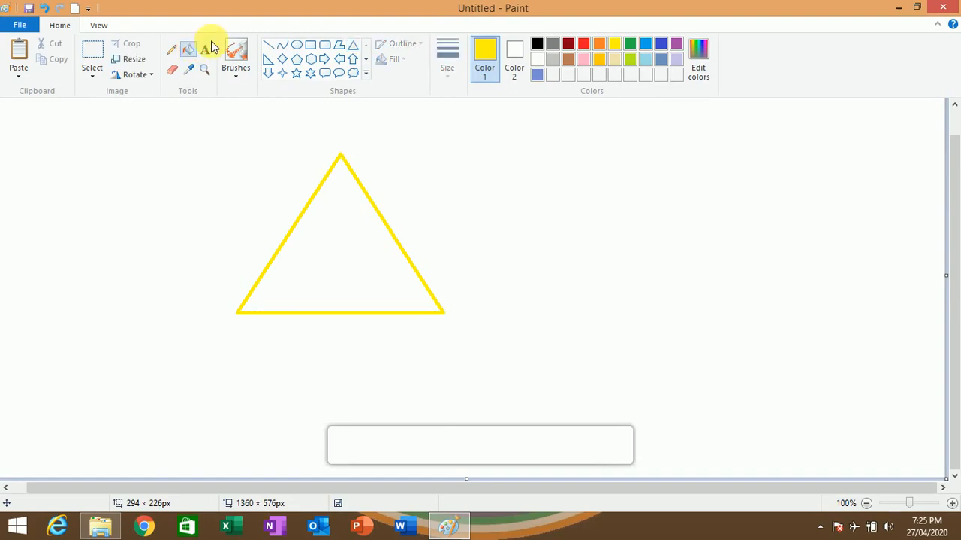
pyautogui.click(600, 44)
pyautogui.click(615, 43)
pyautogui.click(335, 234)
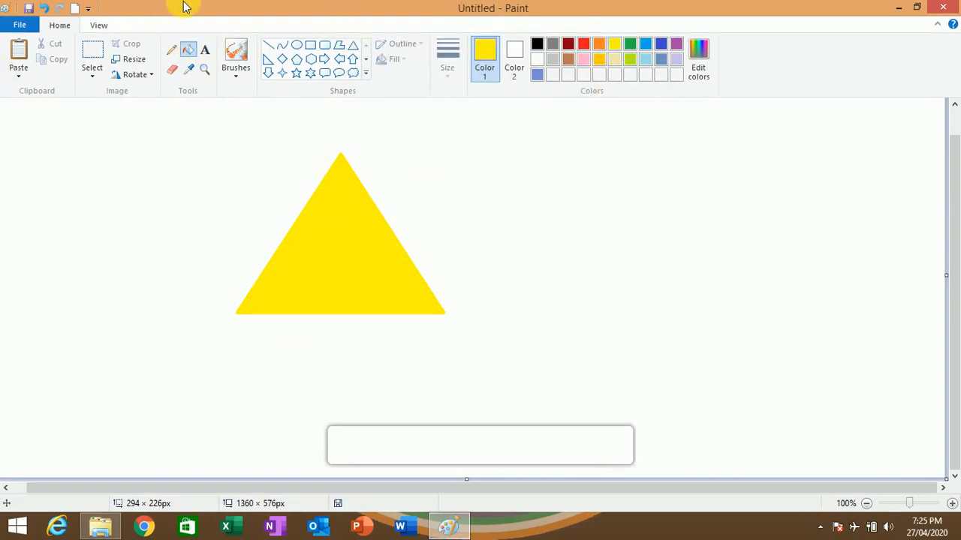
pyautogui.click(398, 114)
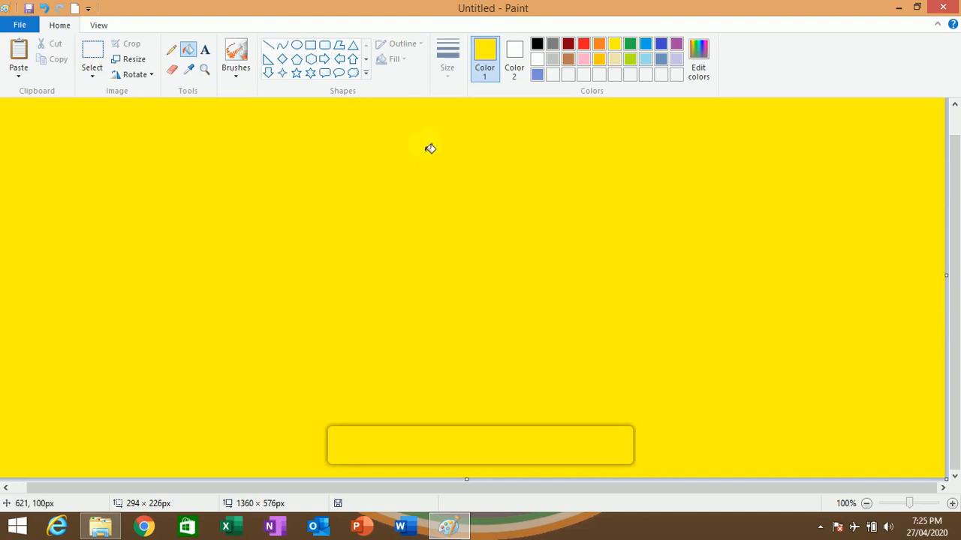
pyautogui.hotkey('ctrl', 'z')
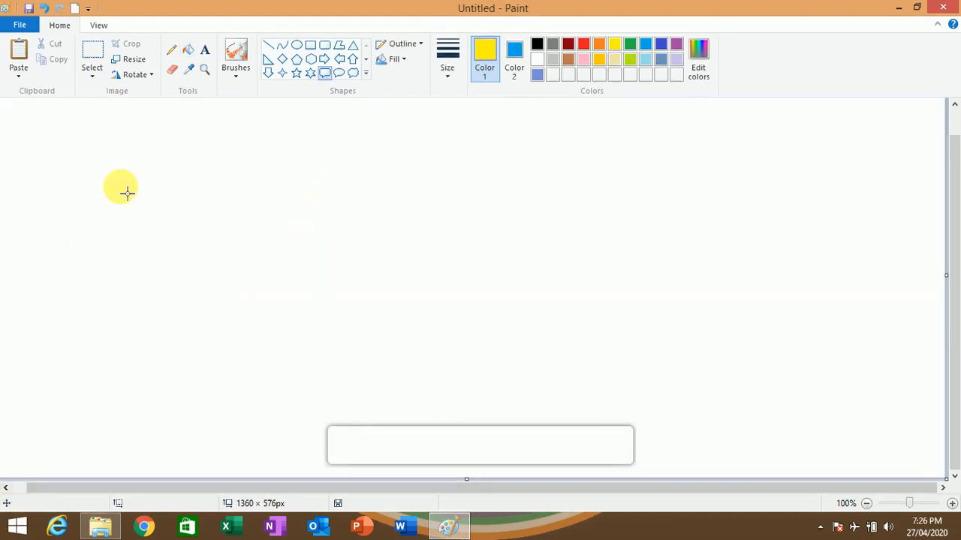
# - Choose the Triangle shape and look through the shape fill and outline styles
pyautogui.click(353, 47)
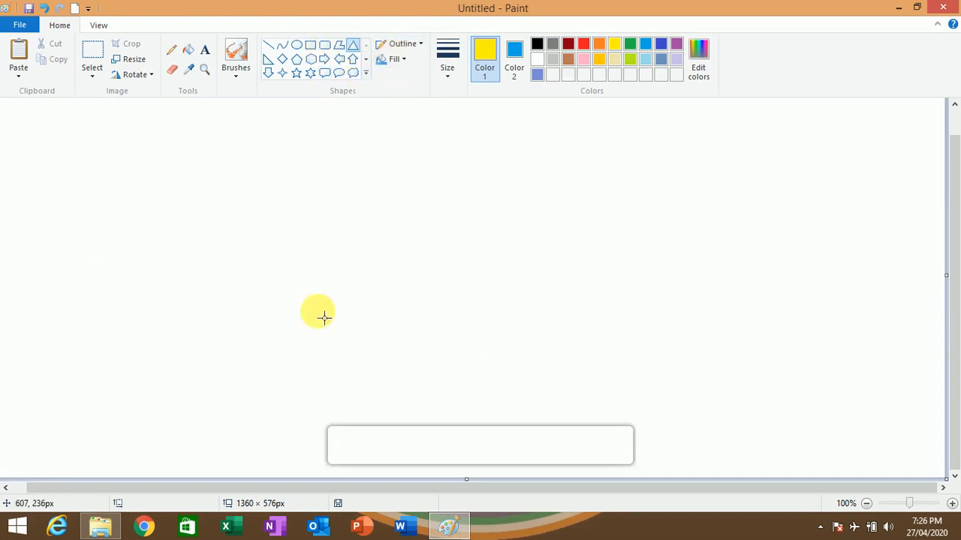
pyautogui.click(404, 61)
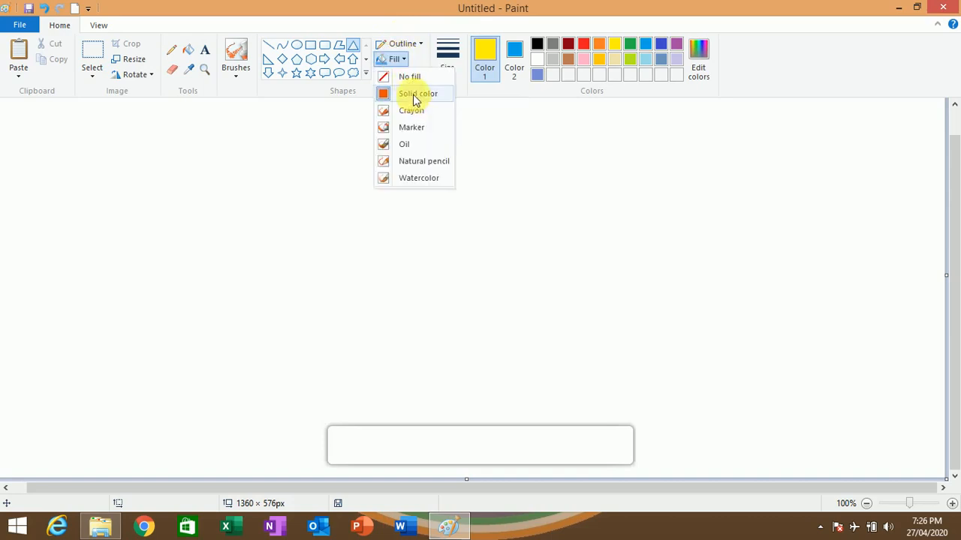
pyautogui.click(412, 44)
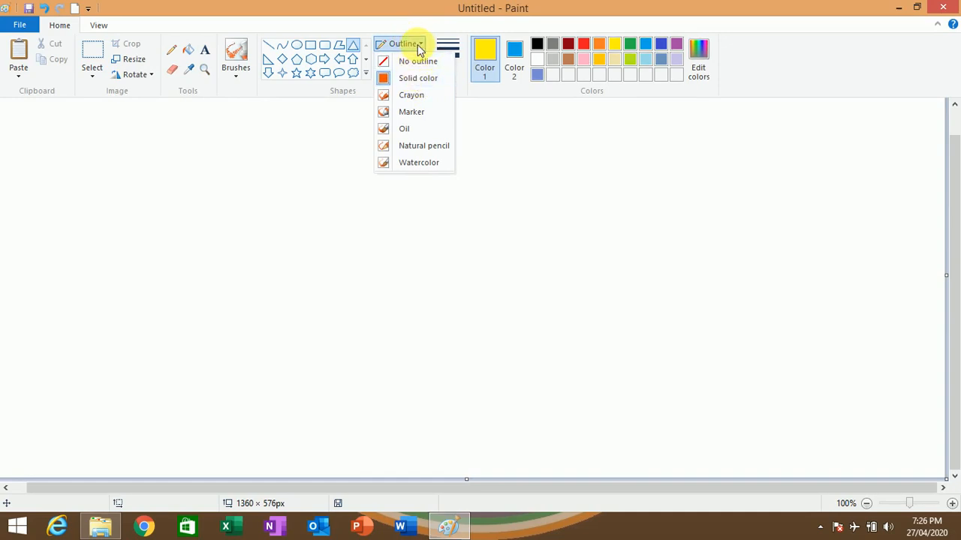
pyautogui.click(409, 42)
pyautogui.click(398, 59)
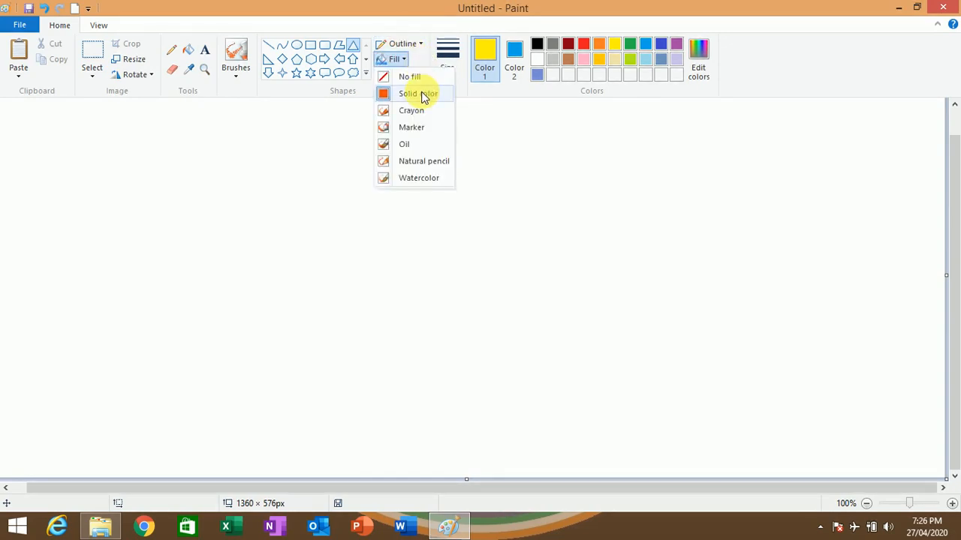
pyautogui.click(412, 43)
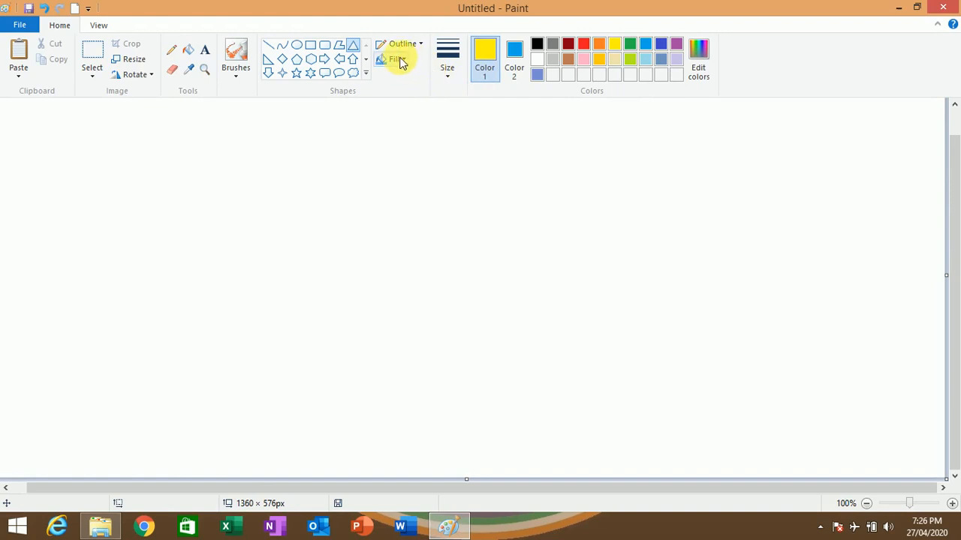
# - Set Color 2 to green and Color 1 to black, and draw a filled triangle about 333 by 200 px
pyautogui.click(516, 75)
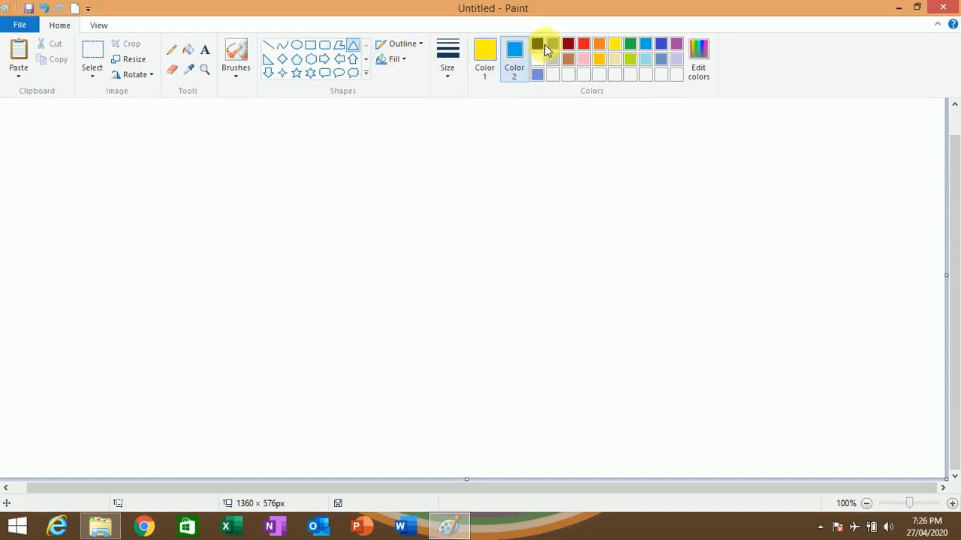
pyautogui.click(630, 43)
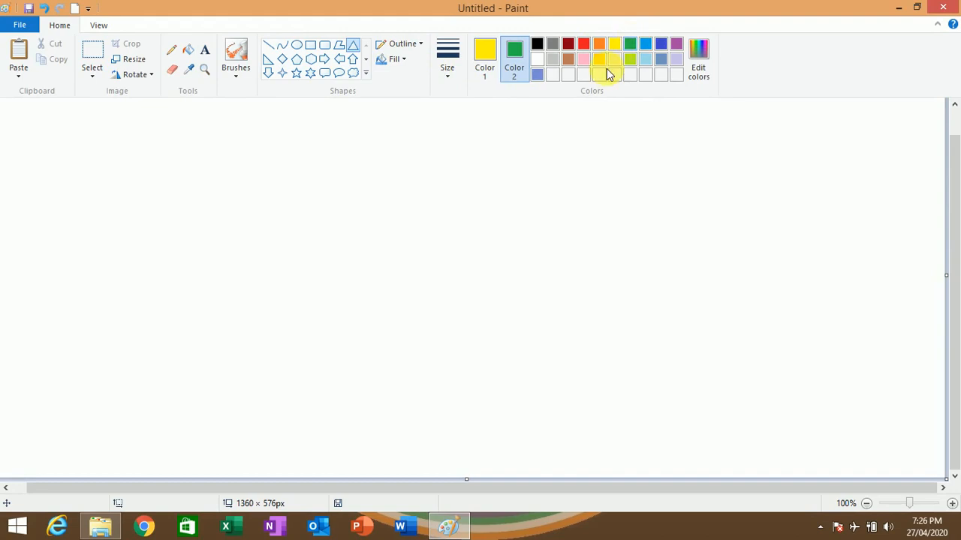
pyautogui.click(493, 50)
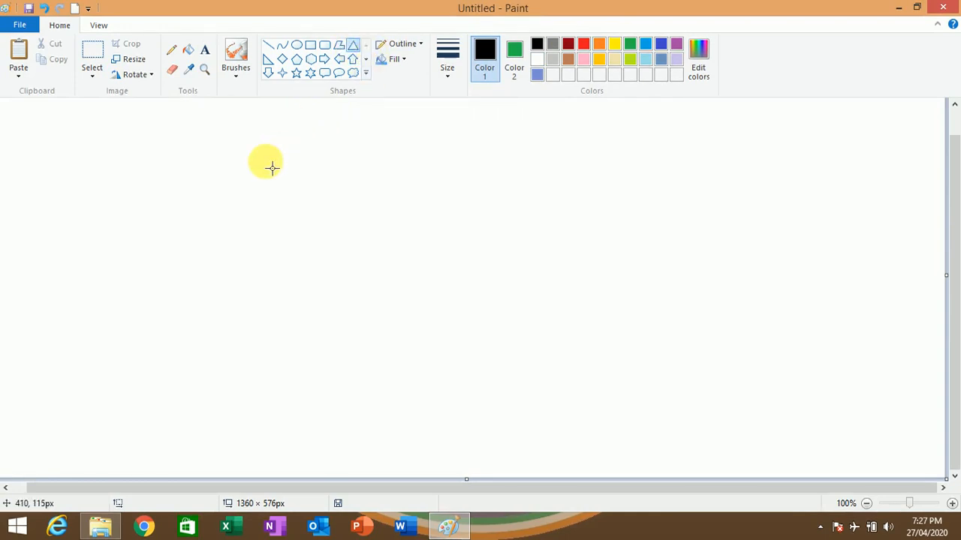
pyautogui.moveTo(223, 158); pyautogui.dragTo(459, 302)
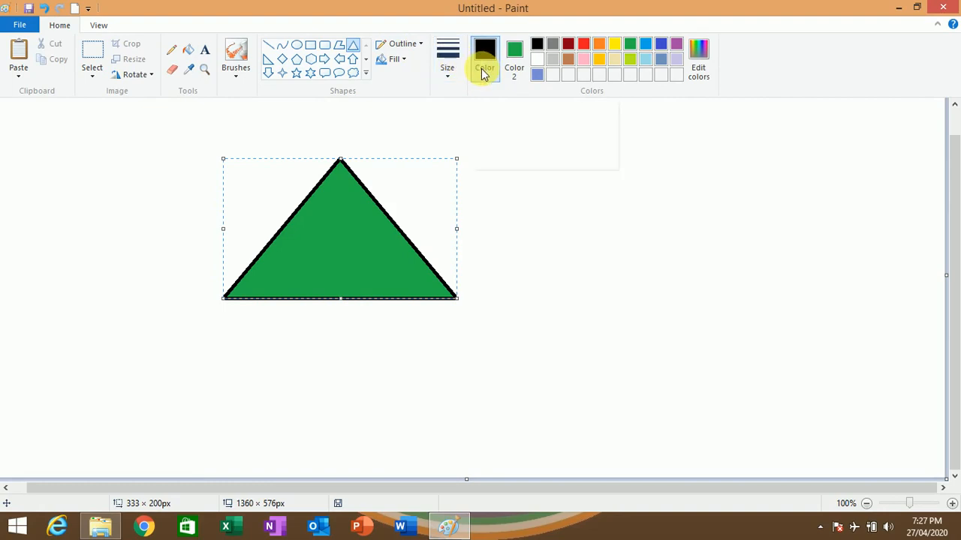
# - Preview the triangle's fill styles and line thicknesses, and view the custom color editor without changing anything
pyautogui.click(394, 64)
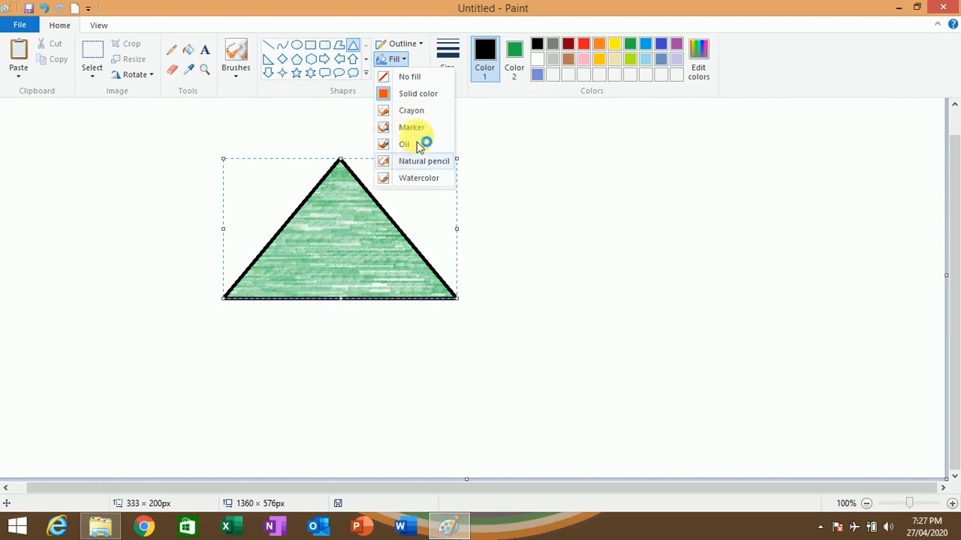
pyautogui.click(487, 96)
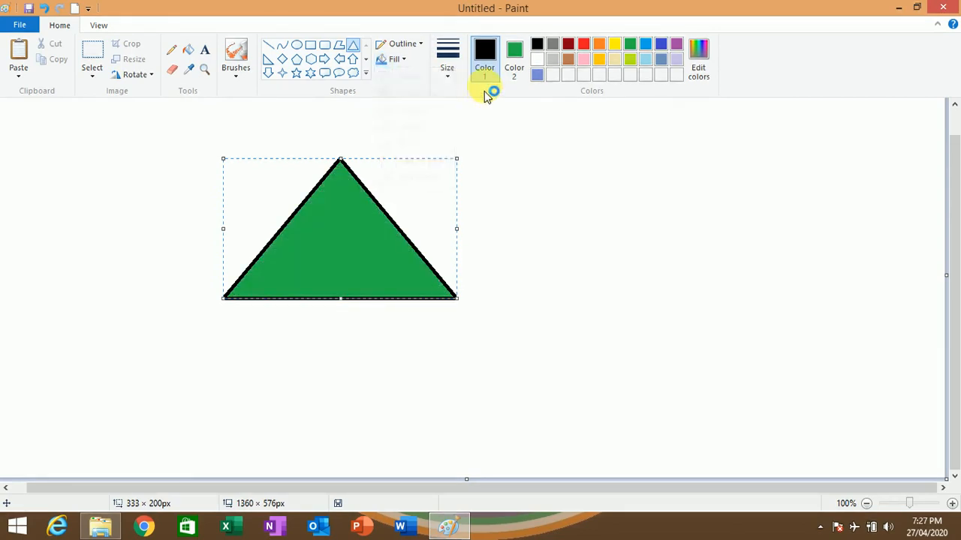
pyautogui.click(453, 72)
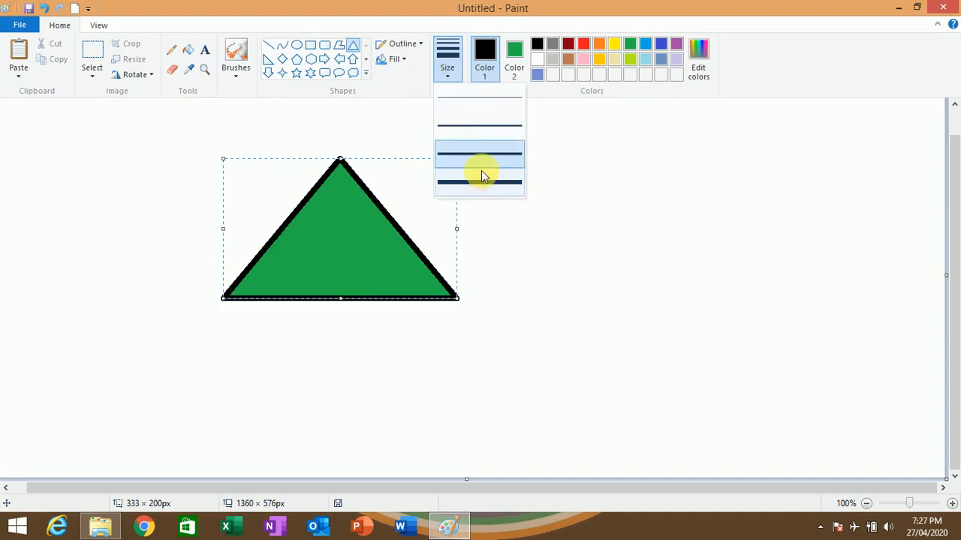
pyautogui.click(567, 96)
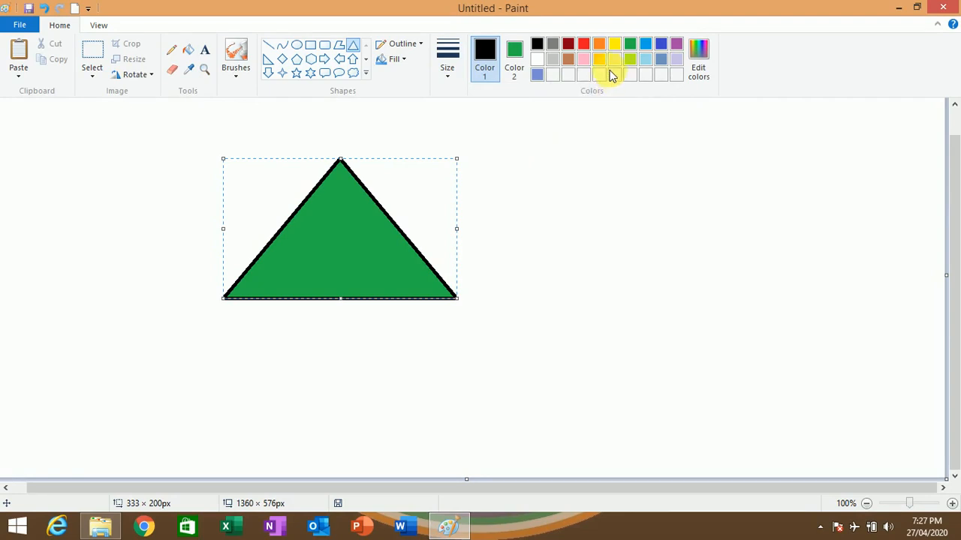
pyautogui.click(697, 60)
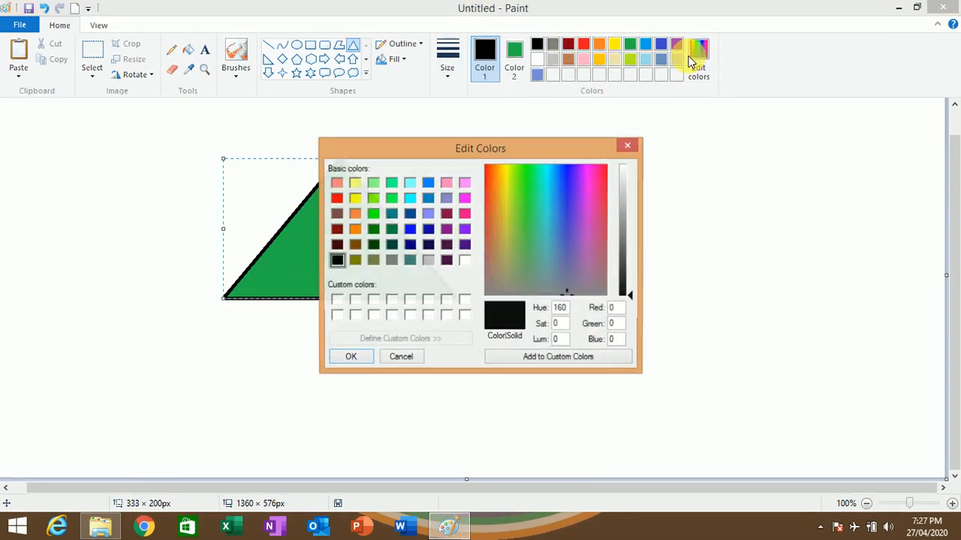
pyautogui.click(629, 145)
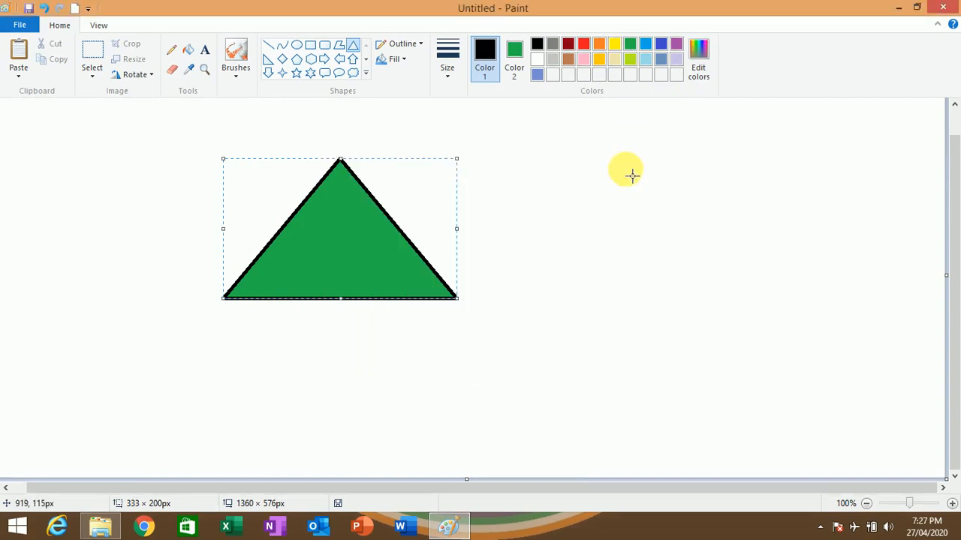
# - Try zooming the picture to 200%, 50% and 800%, and restore the zoom to 100%
pyautogui.click(99, 27)
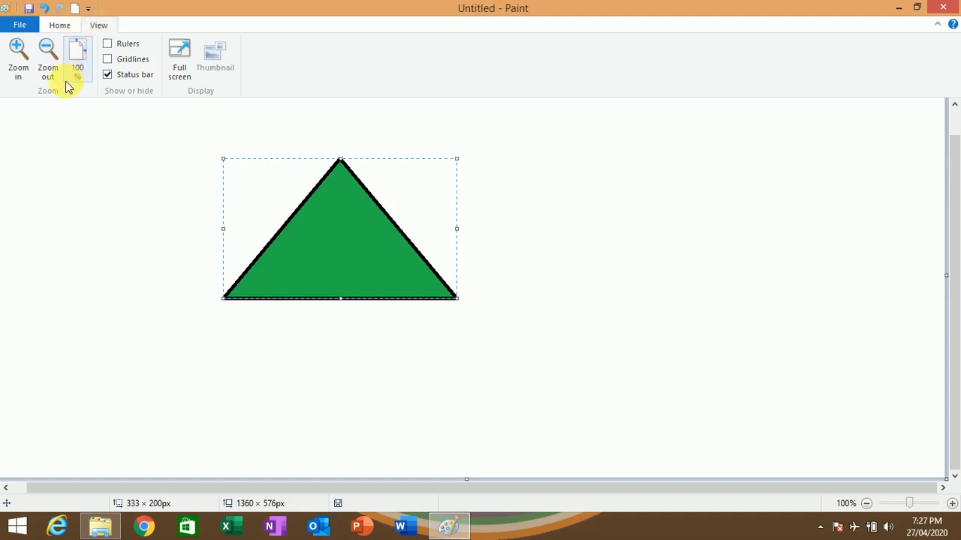
pyautogui.click(18, 65)
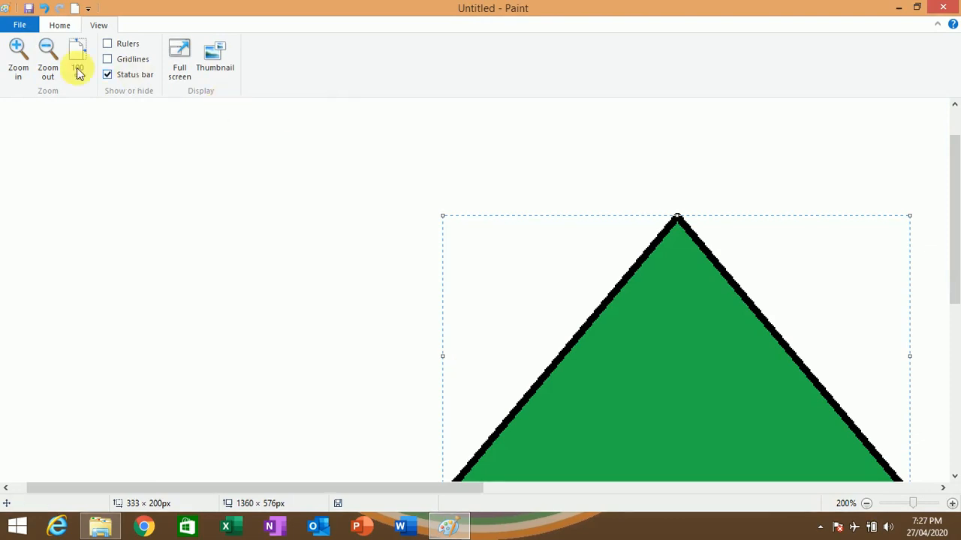
pyautogui.click(49, 63)
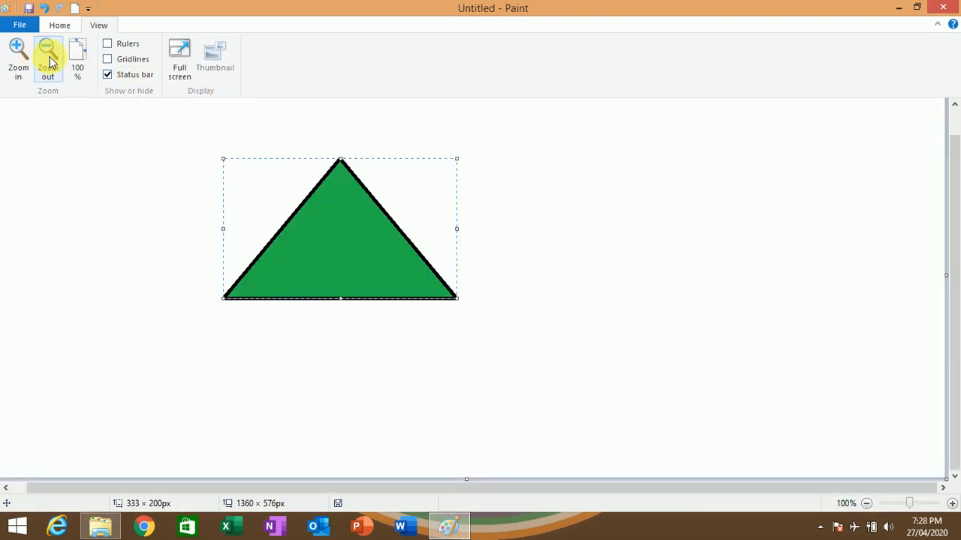
pyautogui.click(49, 63)
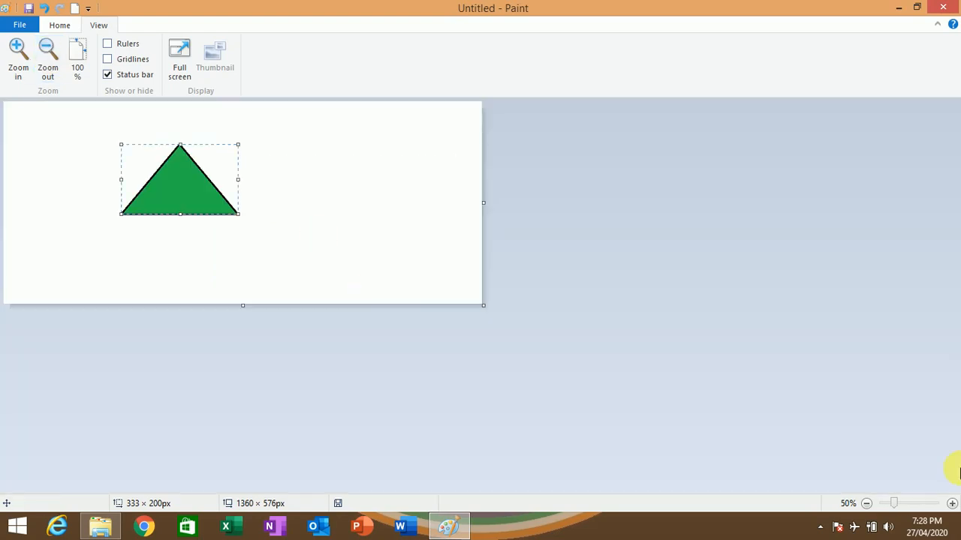
pyautogui.click(88, 60)
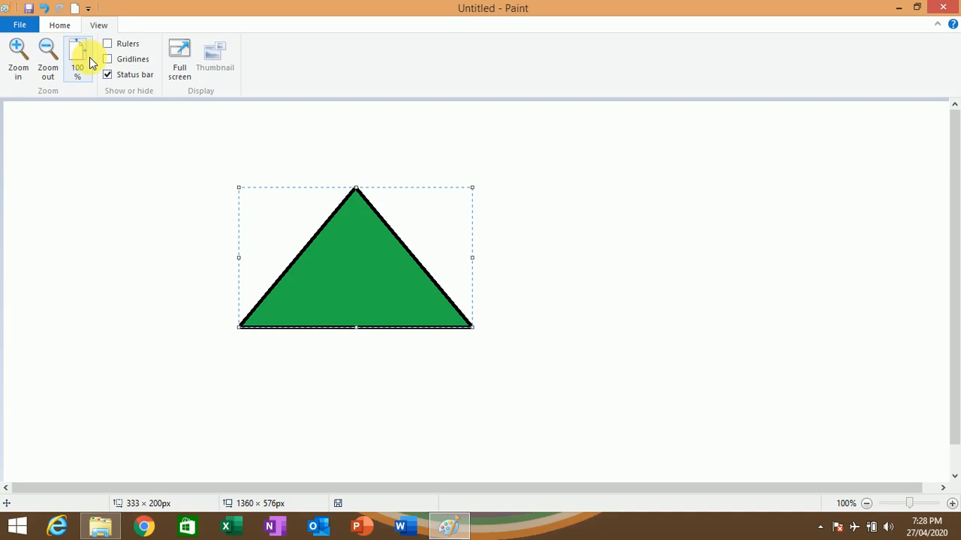
pyautogui.click(21, 58)
pyautogui.click(21, 59)
pyautogui.click(21, 58)
pyautogui.click(22, 60)
pyautogui.click(22, 60)
pyautogui.click(23, 60)
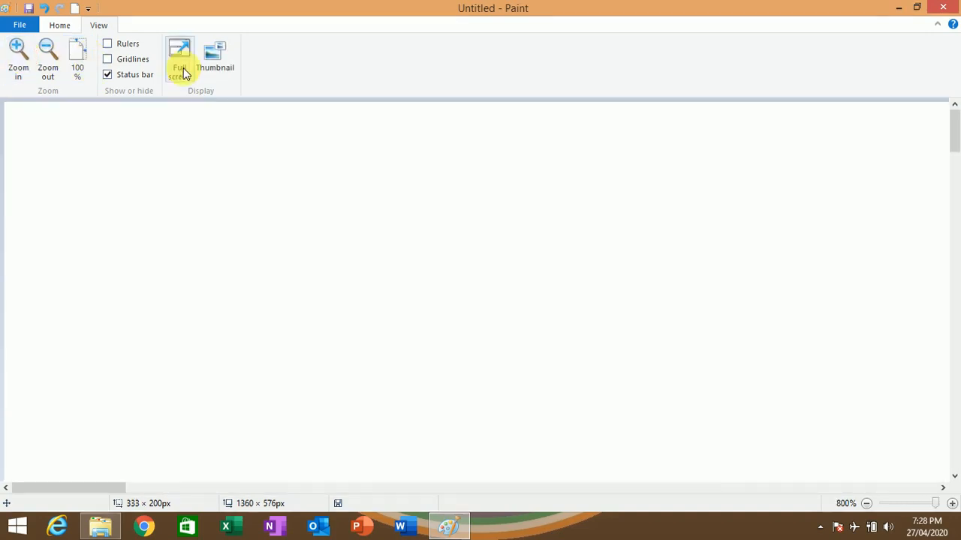
pyautogui.click(75, 56)
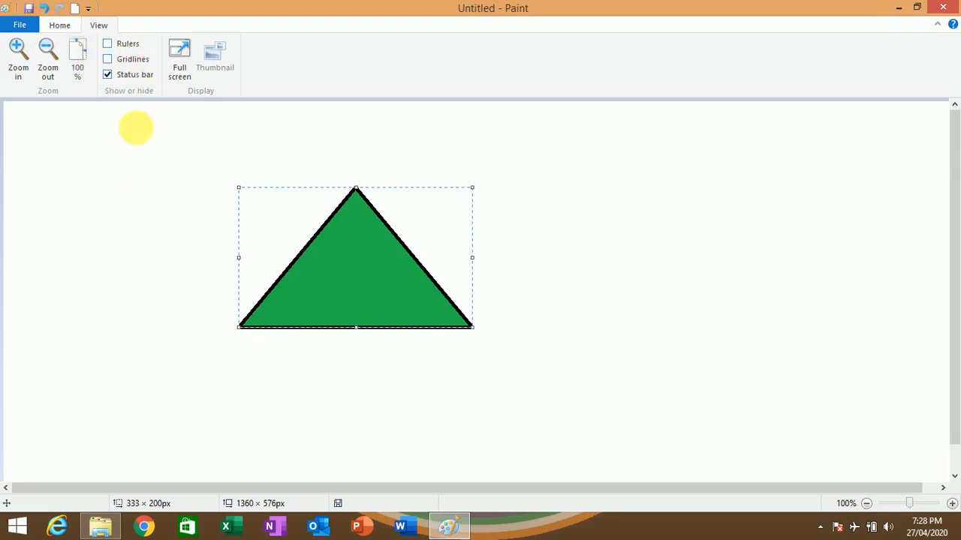
# - Show the rulers and draw two small green triangles, about 65 by 100 px and 79 by 102 px, beside the large one
pyautogui.click(108, 44)
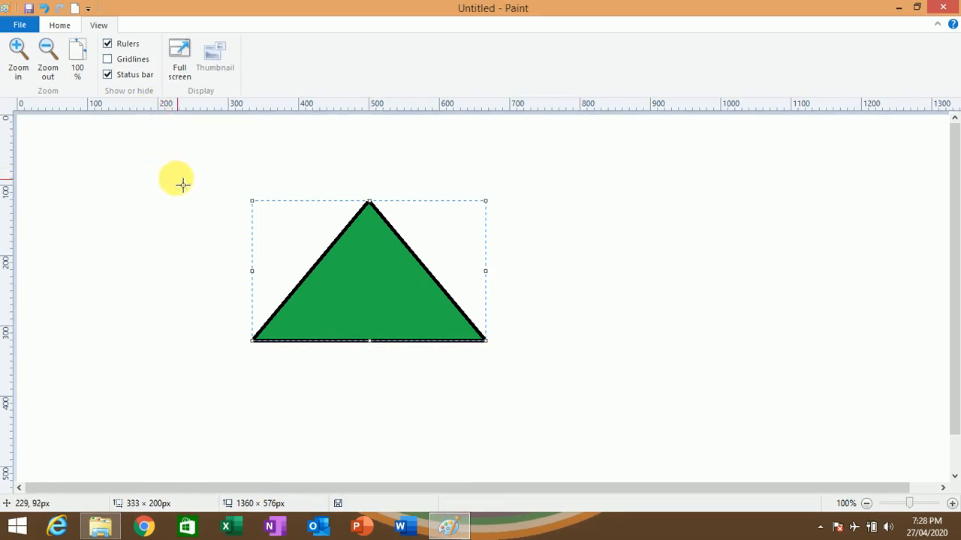
pyautogui.moveTo(159, 147); pyautogui.dragTo(206, 218)
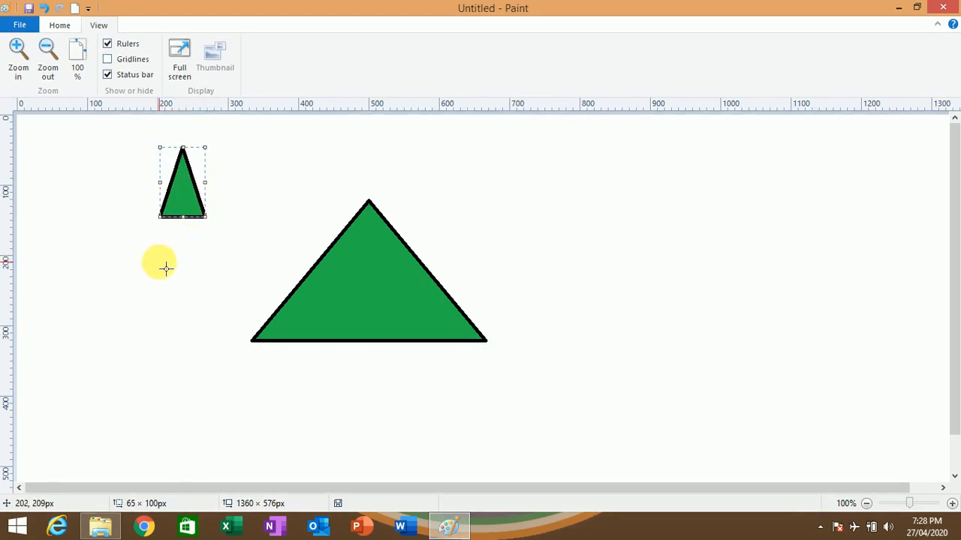
pyautogui.moveTo(159, 261); pyautogui.dragTo(215, 335)
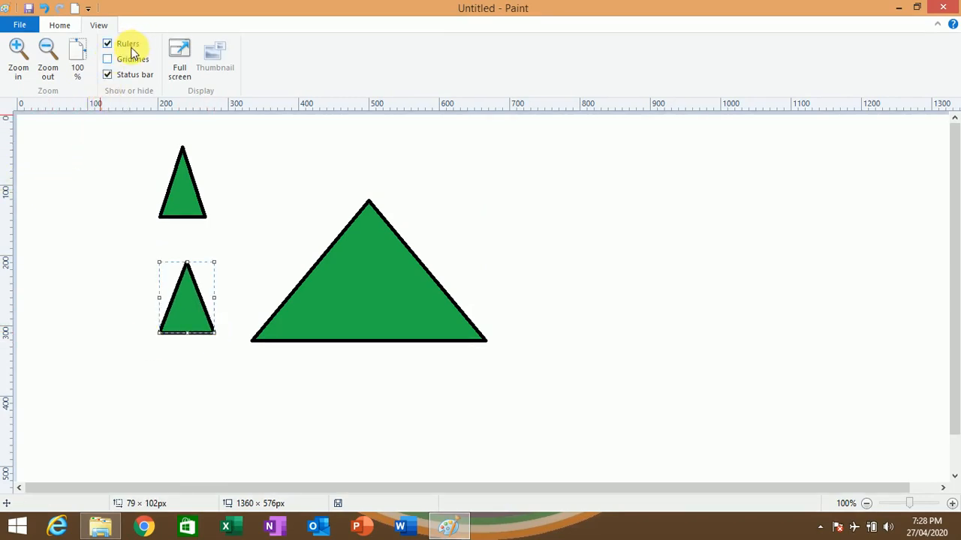
# - Hide the rulers and show the gridlines
pyautogui.click(107, 43)
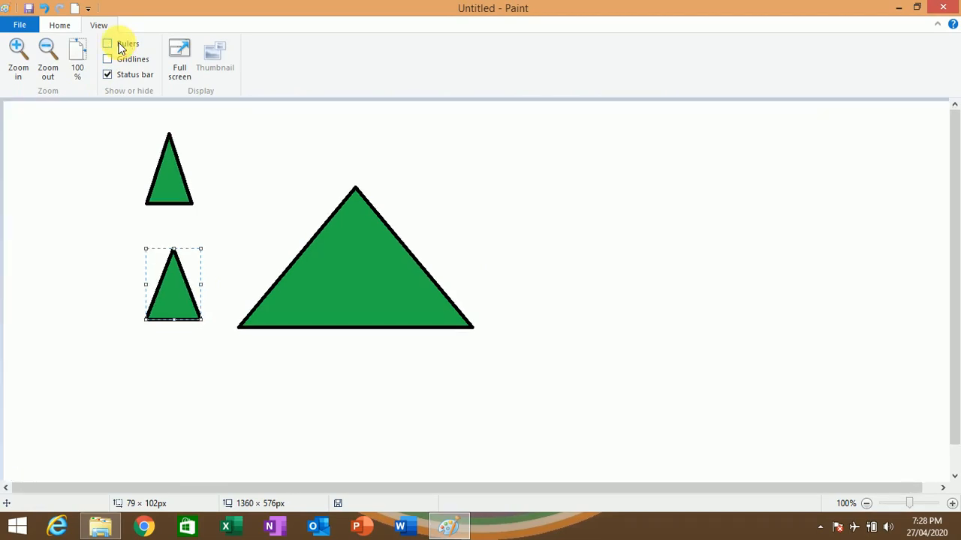
pyautogui.click(124, 61)
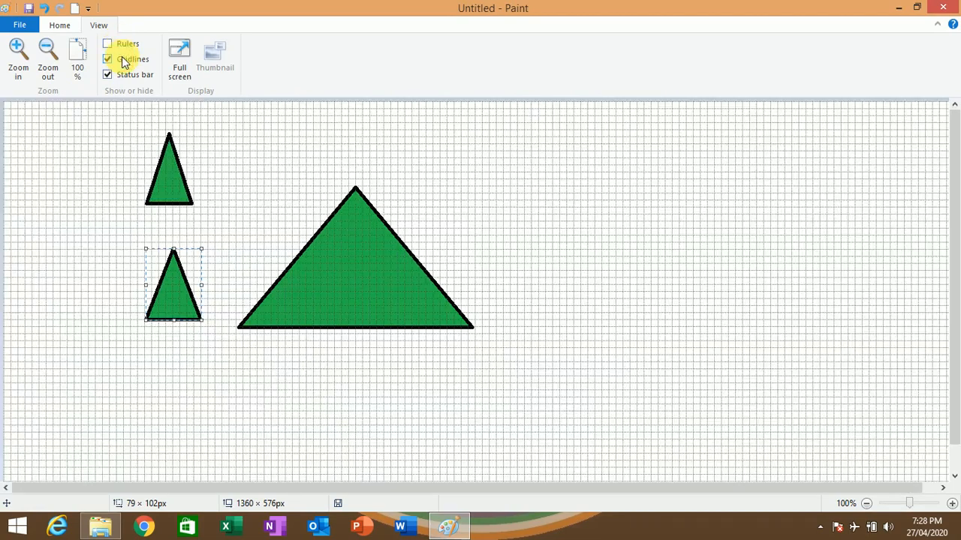
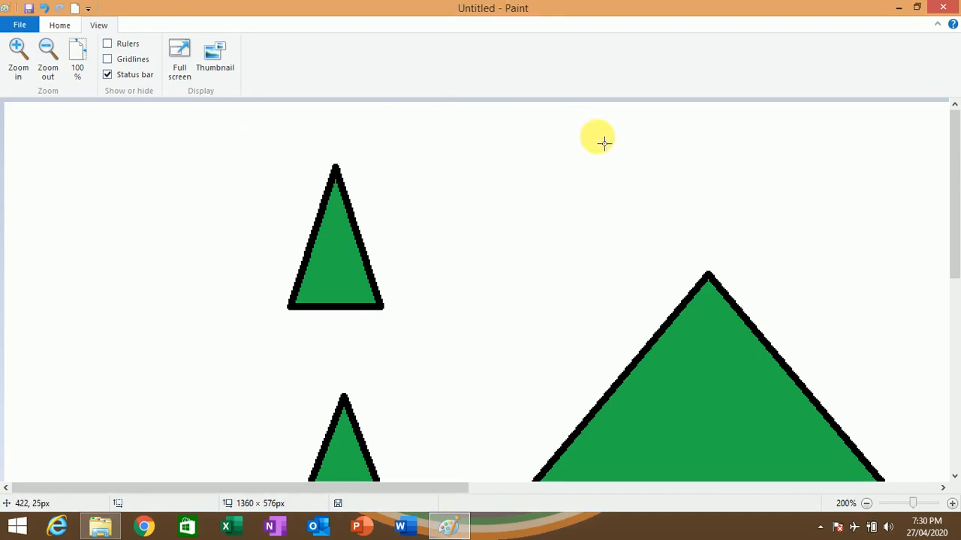
# - Show the thumbnail of the magnified picture, enlarge it until all three triangles can be viewed, and close it
pyautogui.moveTo(957, 216); pyautogui.dragTo(946, 311)
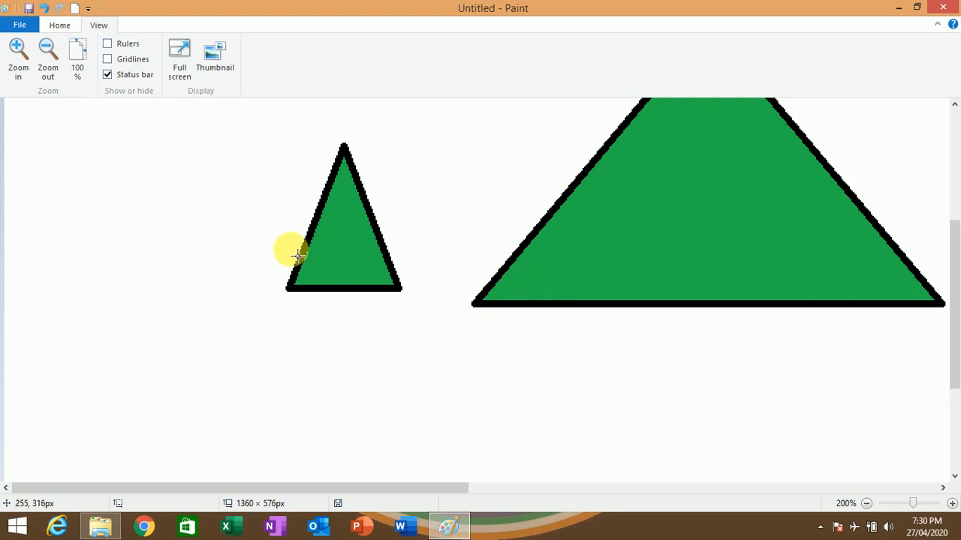
pyautogui.click(221, 68)
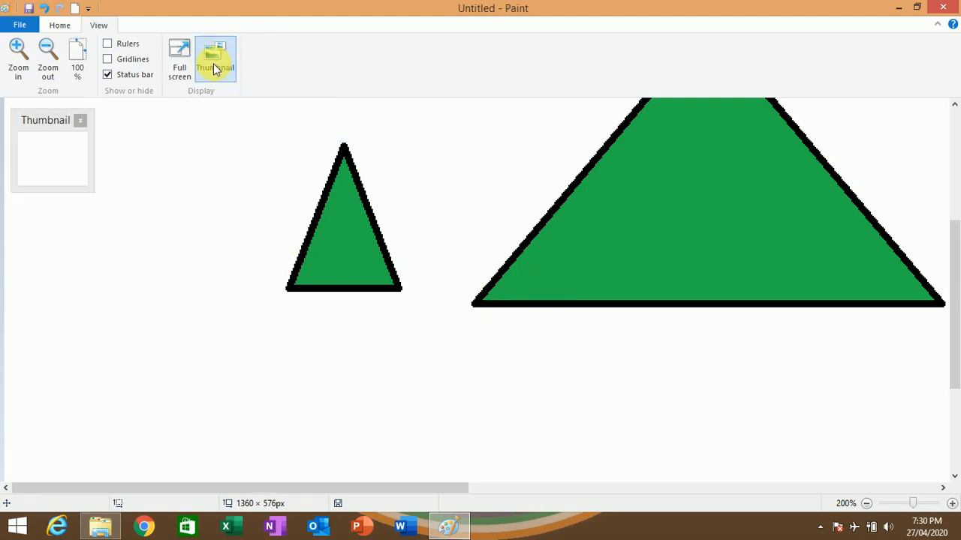
pyautogui.moveTo(100, 196); pyautogui.dragTo(650, 407)
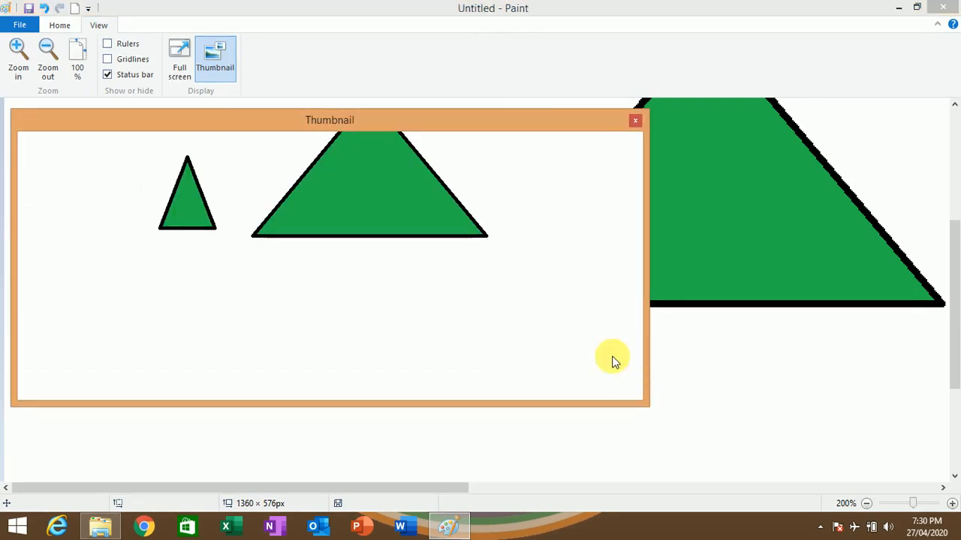
pyautogui.click(498, 108)
pyautogui.moveTo(500, 114); pyautogui.dragTo(516, 7)
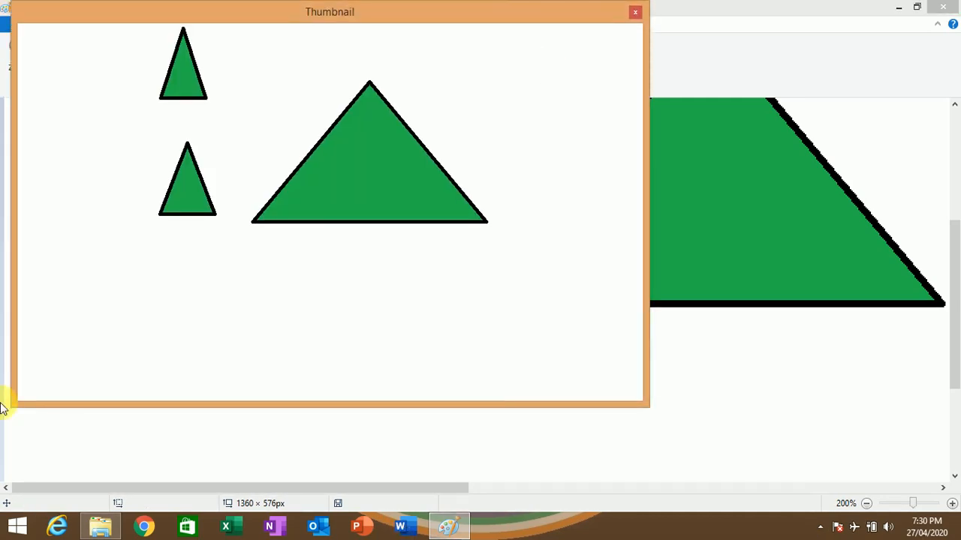
pyautogui.click(636, 13)
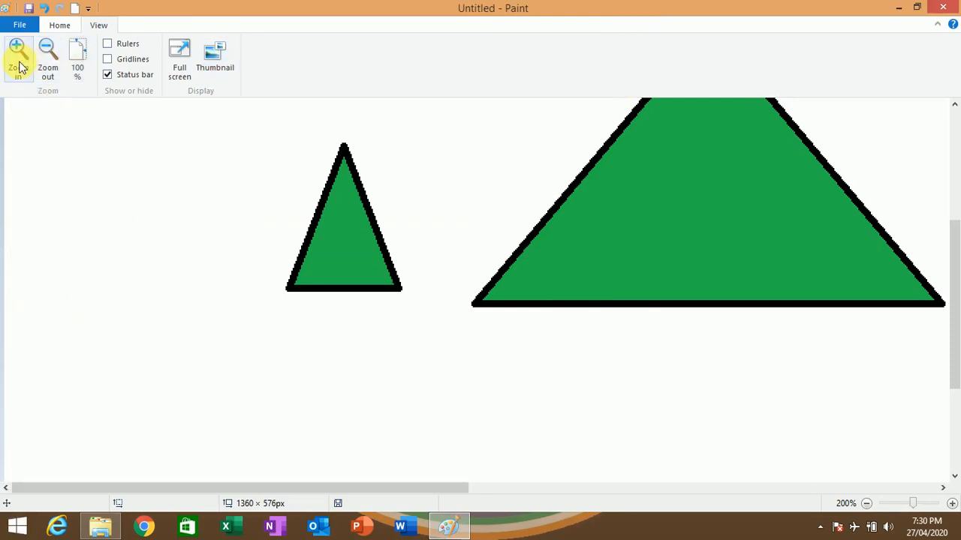
# - Restore the picture's zoom to 100%
pyautogui.click(66, 26)
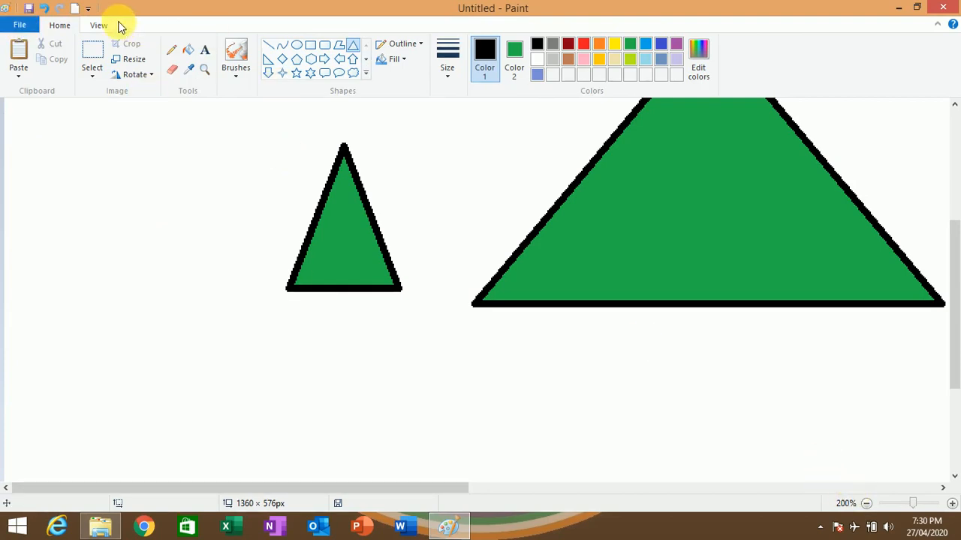
pyautogui.click(92, 25)
pyautogui.click(80, 62)
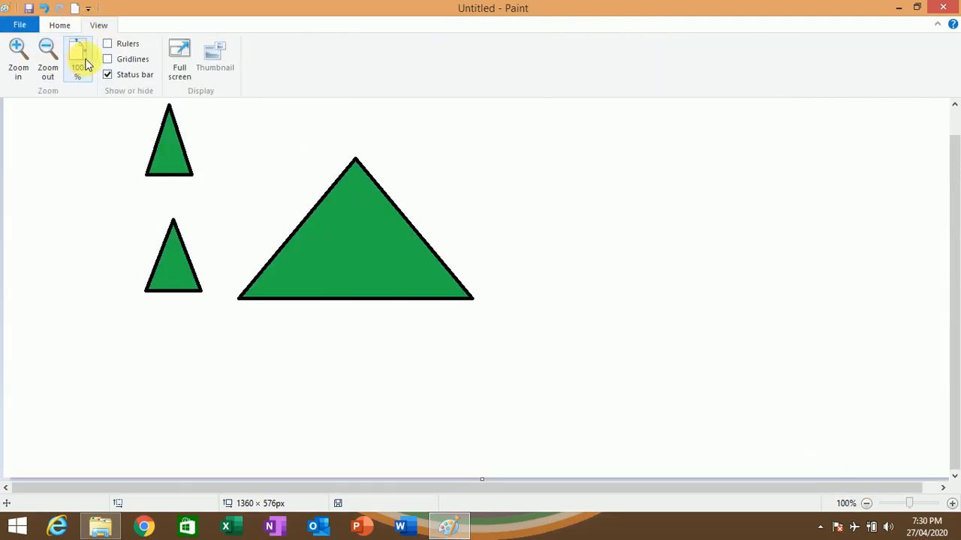
pyautogui.click(13, 30)
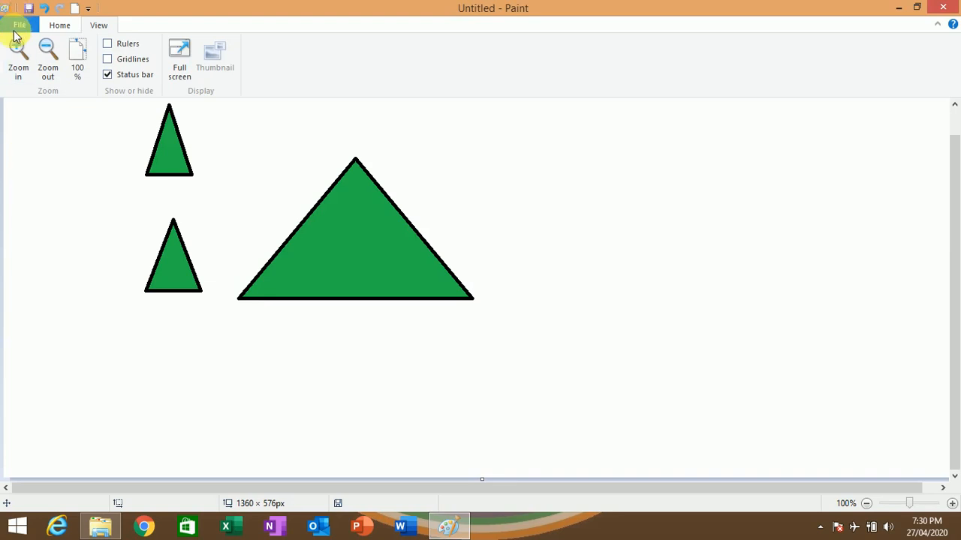
pyautogui.click(519, 300)
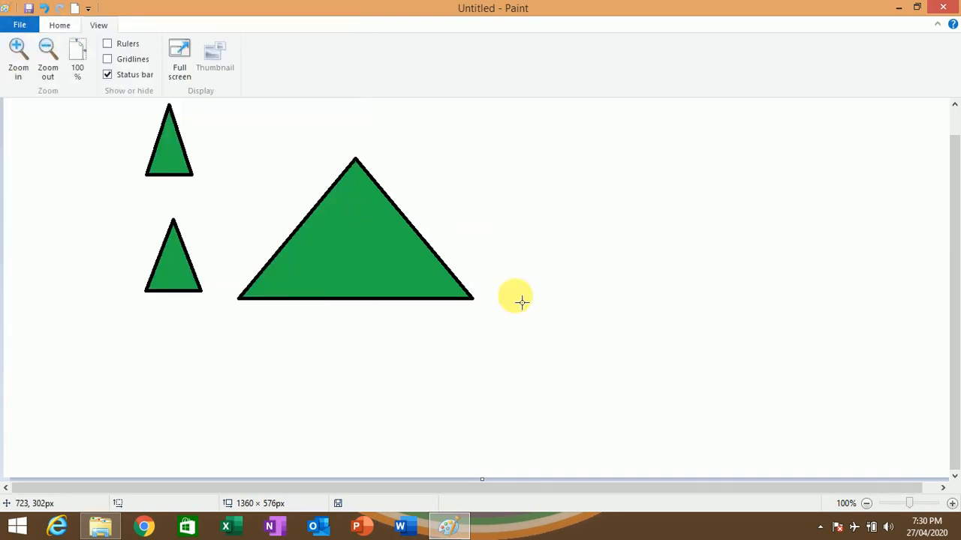
# - Try to open the picture "1 (1)" from the Documents folder, and cancel instead of saving or discarding the current drawing
pyautogui.click(20, 26)
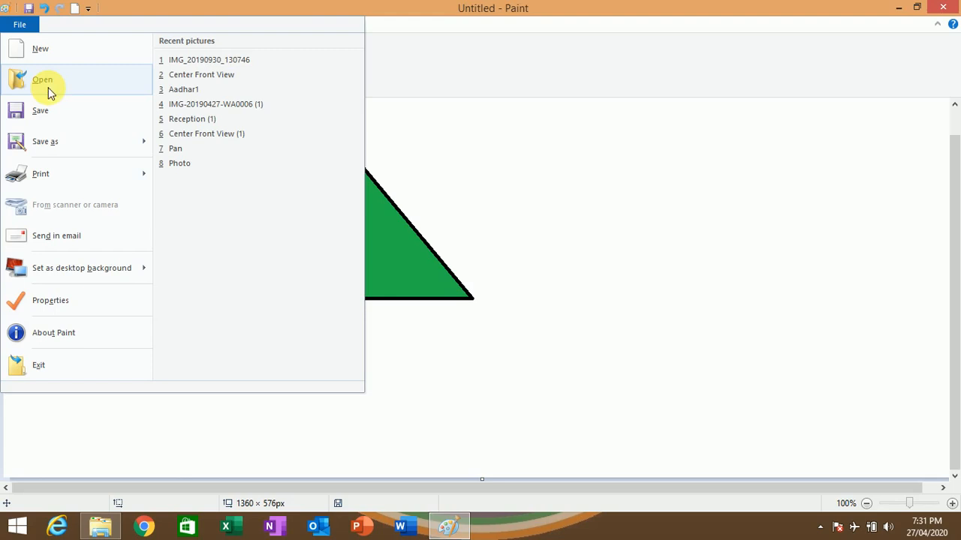
pyautogui.press('Escape')
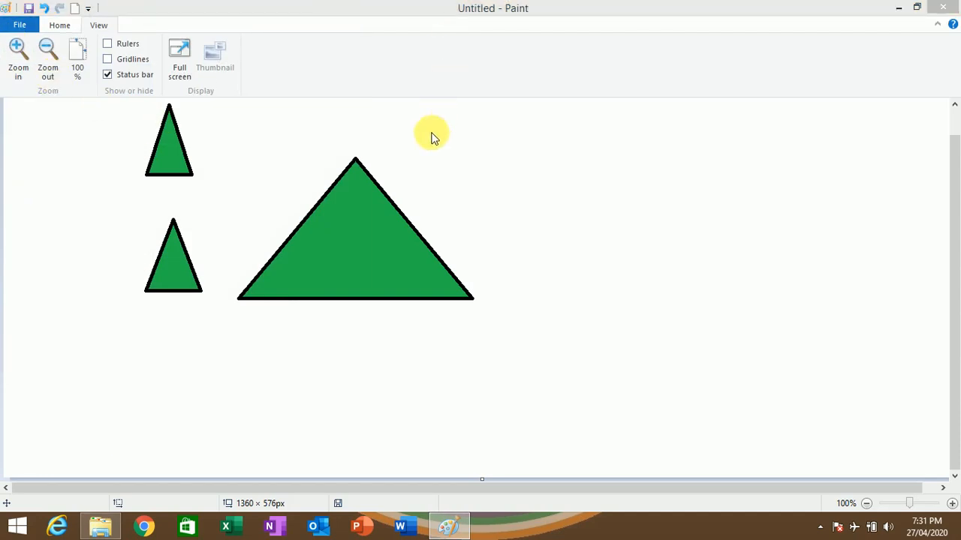
pyautogui.hotkey('ctrl', 'o')
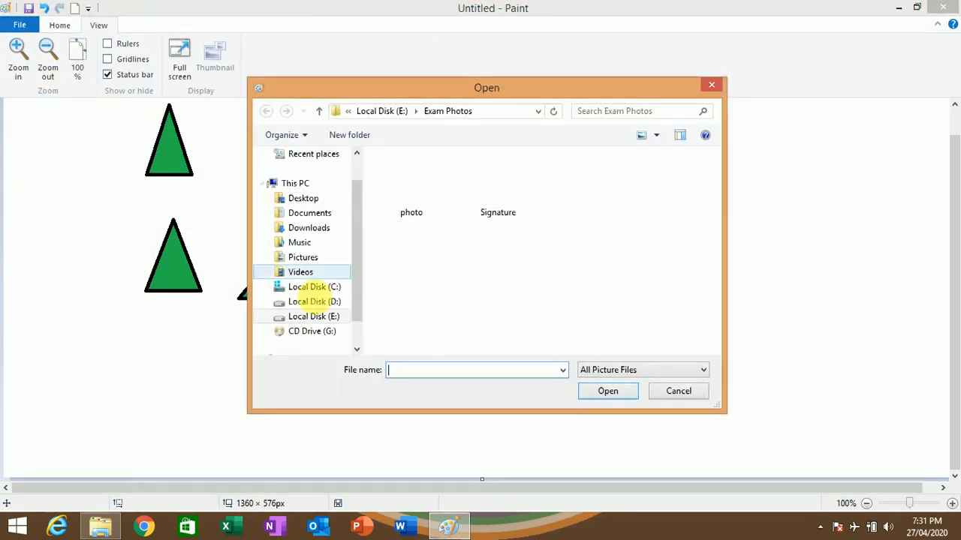
pyautogui.click(315, 243)
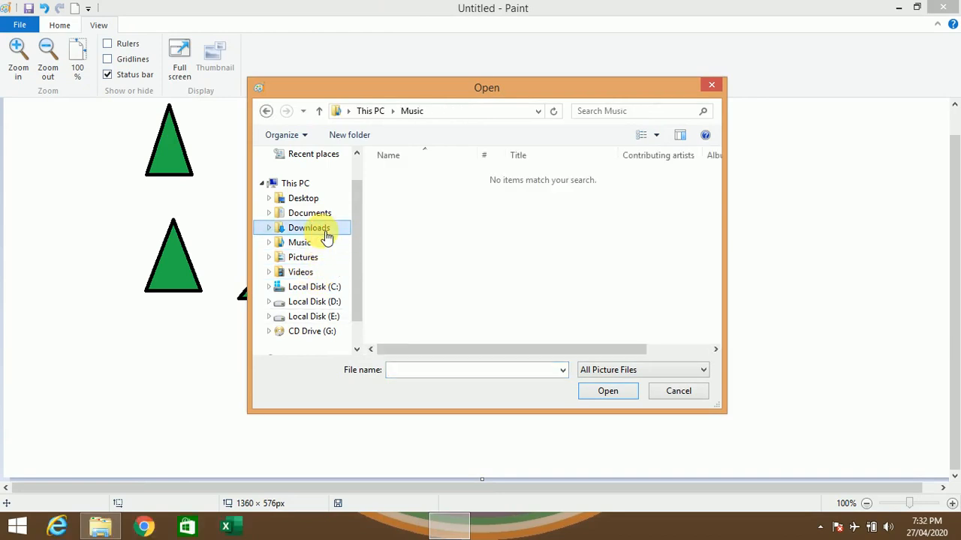
pyautogui.click(326, 236)
pyautogui.click(317, 215)
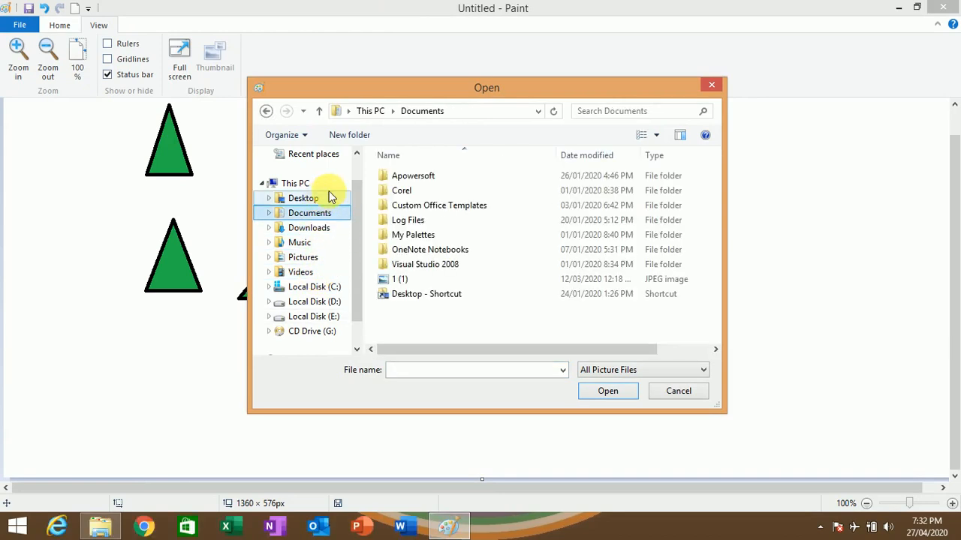
pyautogui.click(425, 279)
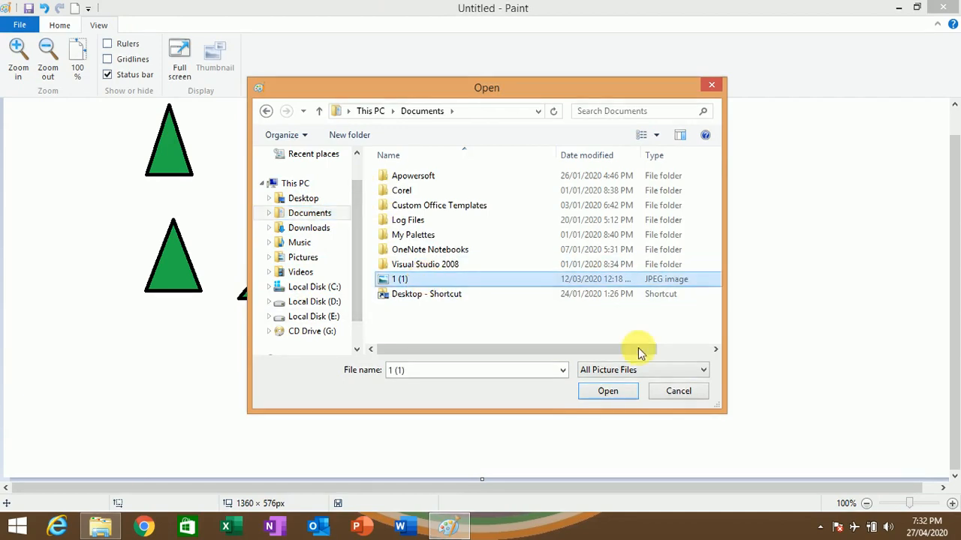
pyautogui.click(609, 392)
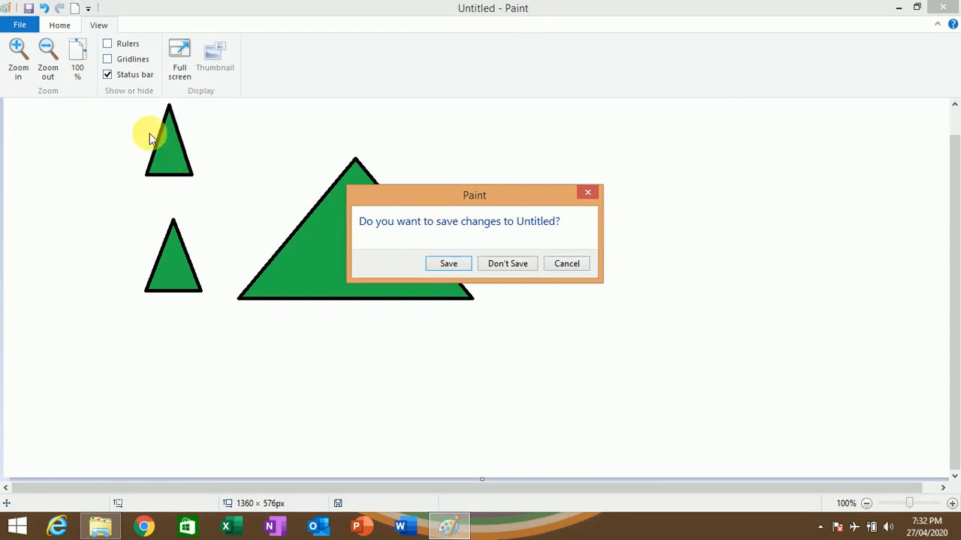
pyautogui.click(563, 264)
# - Save the drawing in the Documents folder as a PNG file named "education", and save it once more under the same name
pyautogui.click(19, 25)
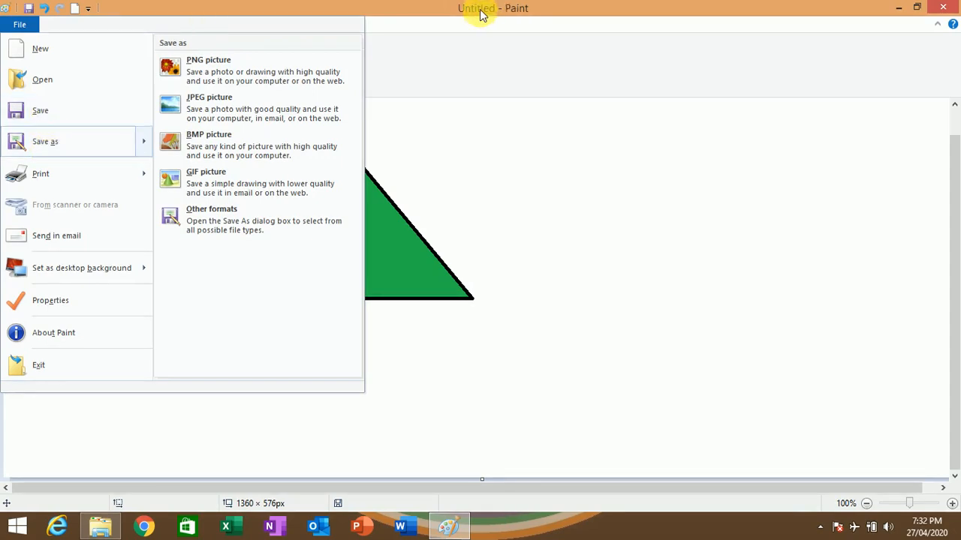
pyautogui.click(60, 110)
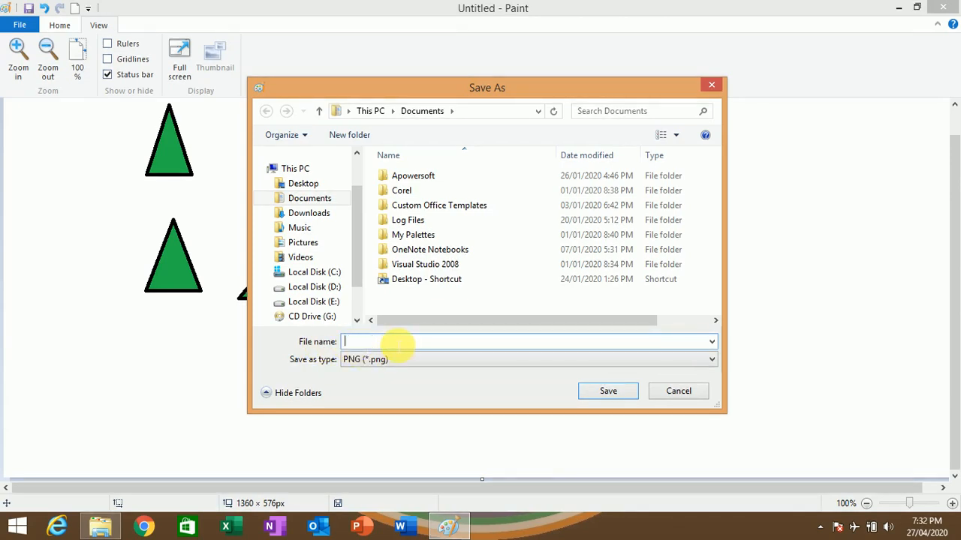
pyautogui.write('education')
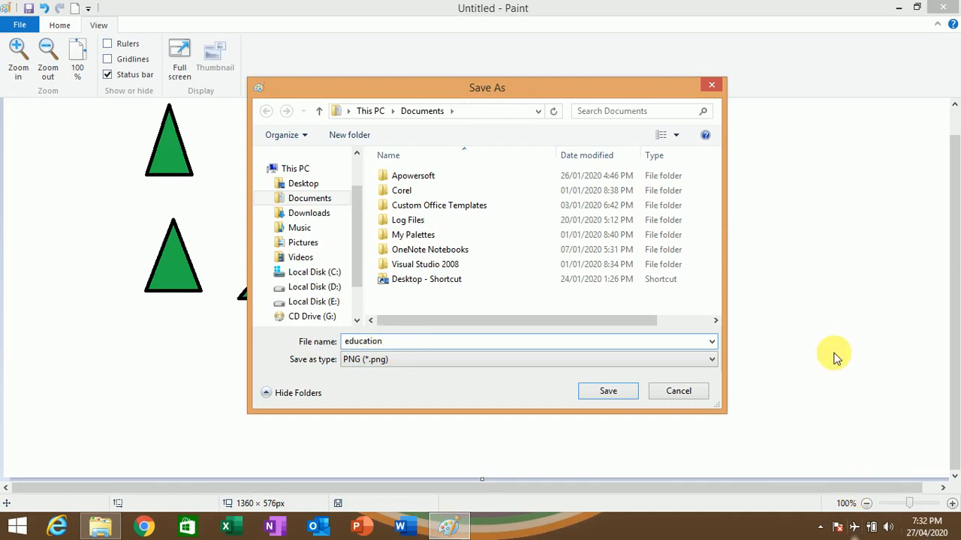
pyautogui.click(608, 394)
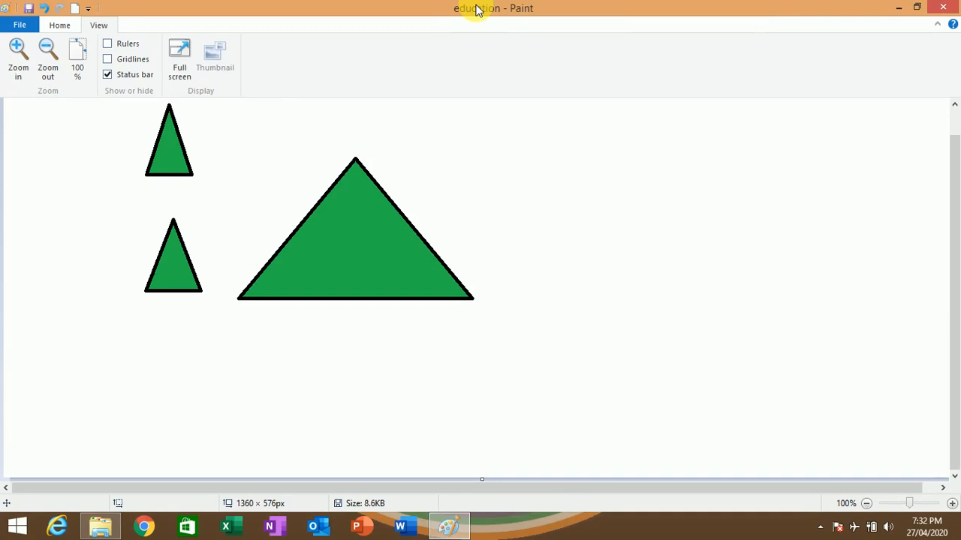
pyautogui.click(26, 23)
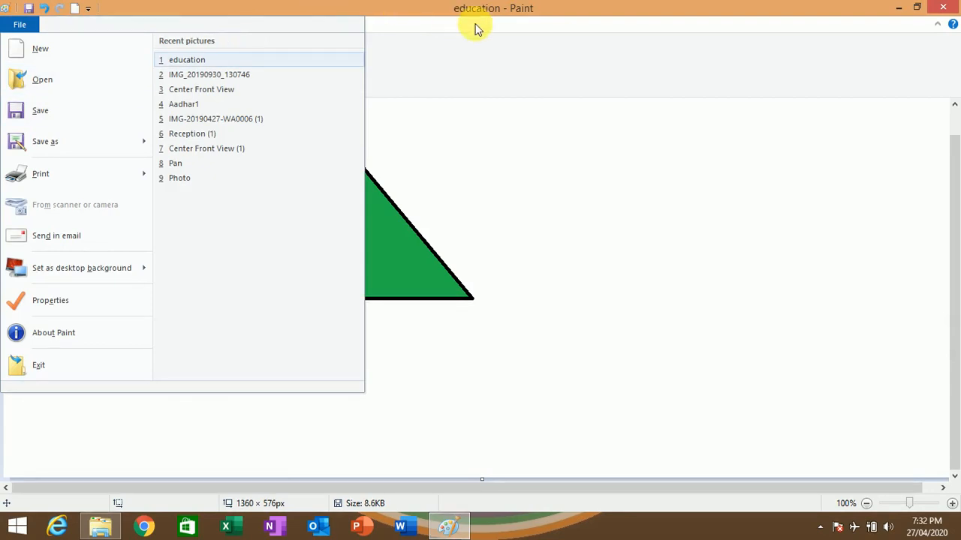
pyautogui.click(31, 118)
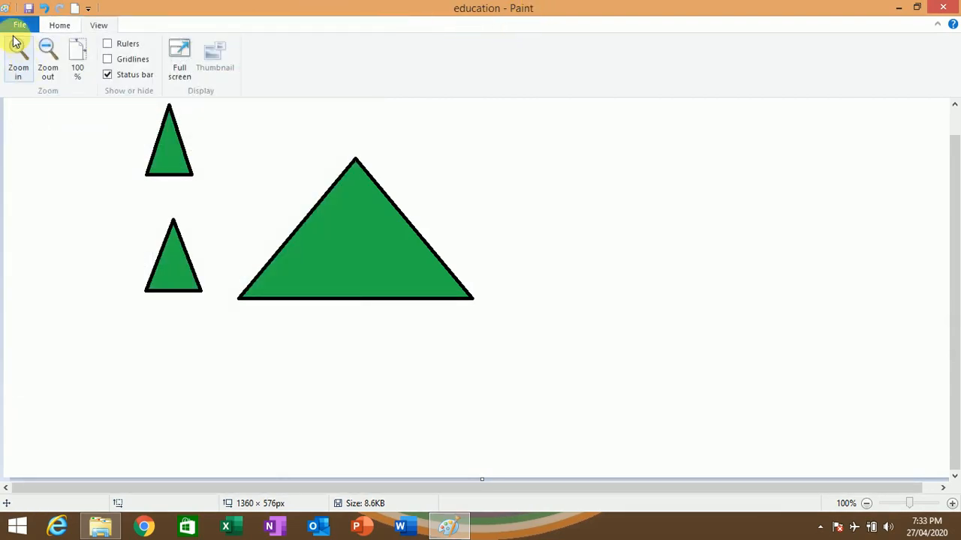
# - Save a copy of the drawing to the Desktop as the PNG file "education", reviewing the available file formats
pyautogui.click(14, 24)
pyautogui.click(49, 144)
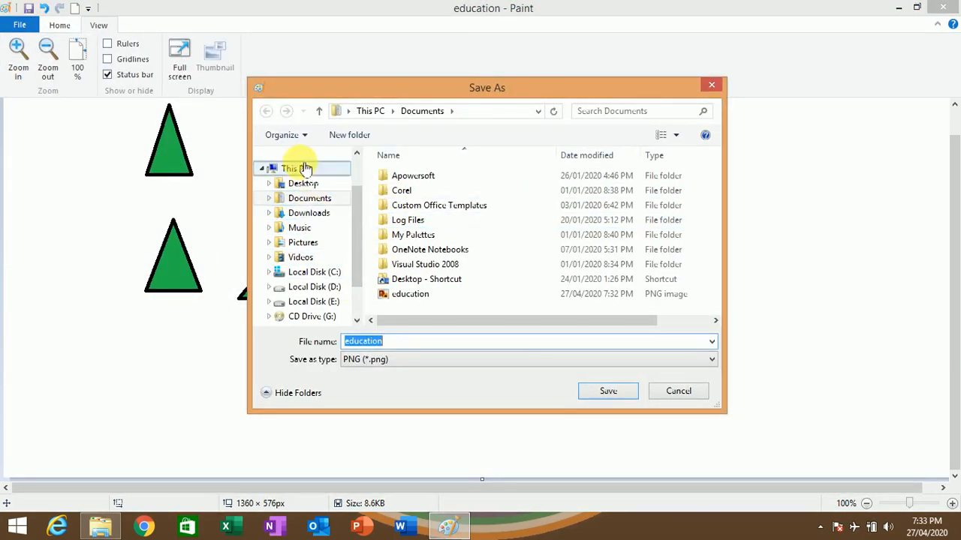
pyautogui.moveTo(357, 217); pyautogui.dragTo(357, 257)
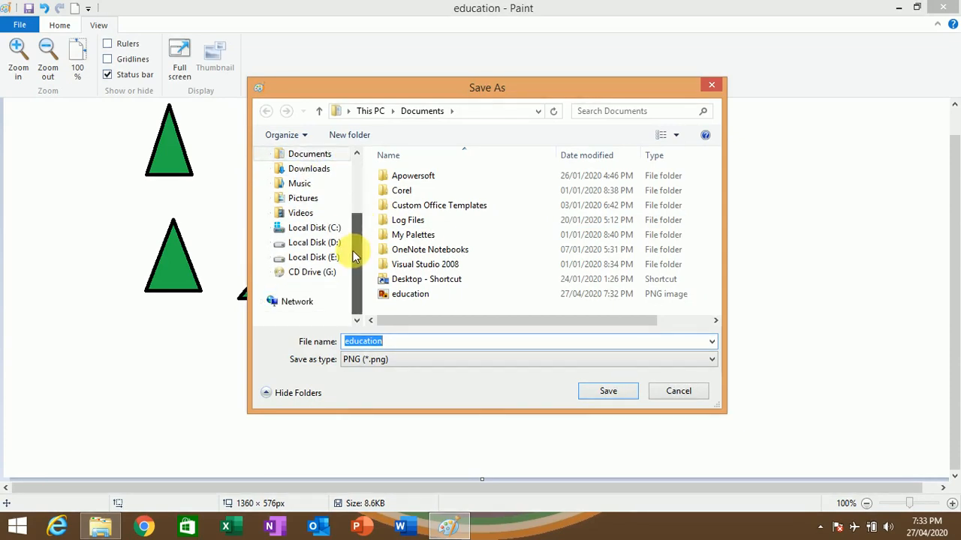
pyautogui.click(314, 259)
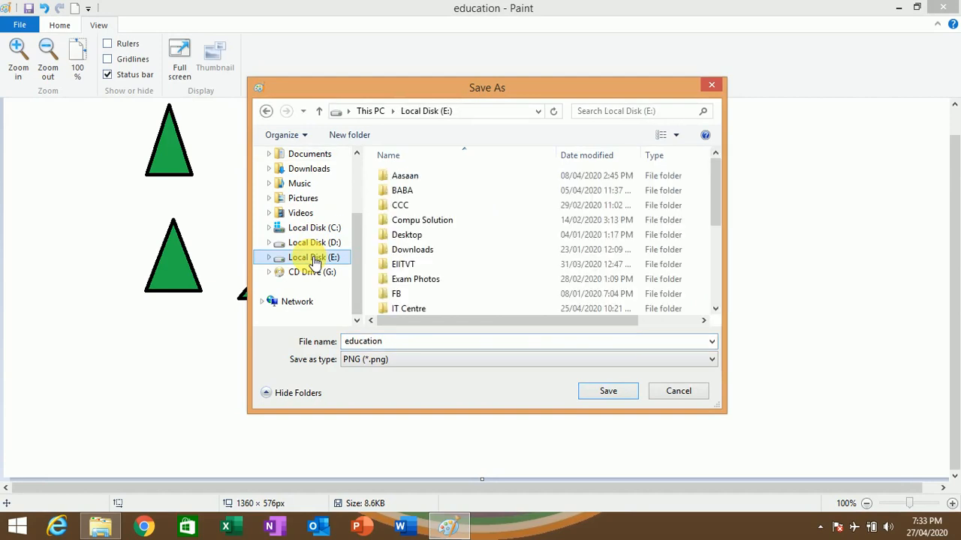
pyautogui.click(404, 343)
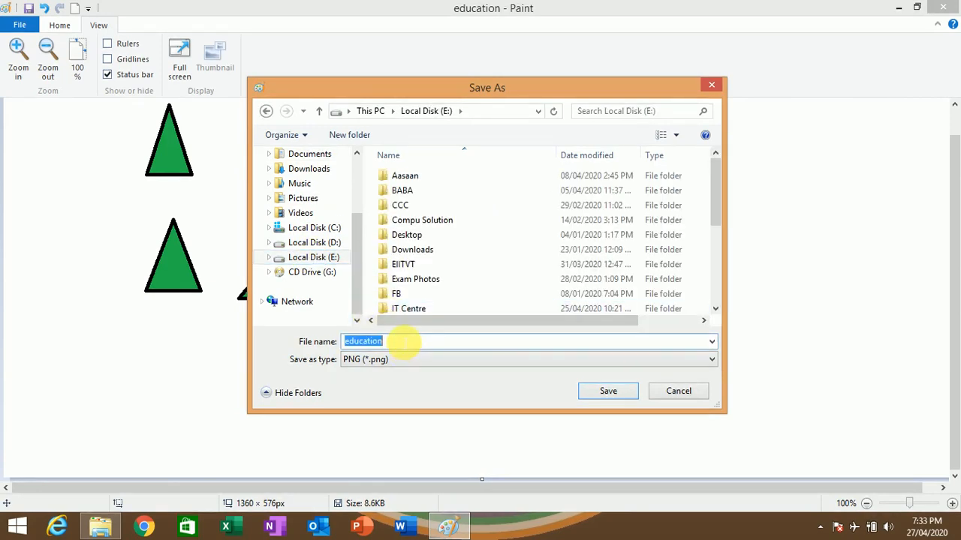
pyautogui.click(418, 361)
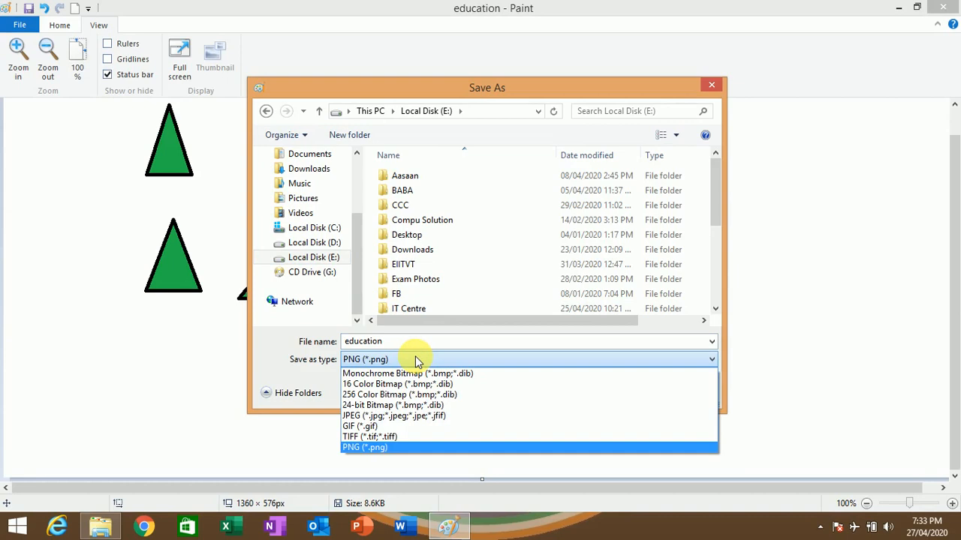
pyautogui.click(417, 360)
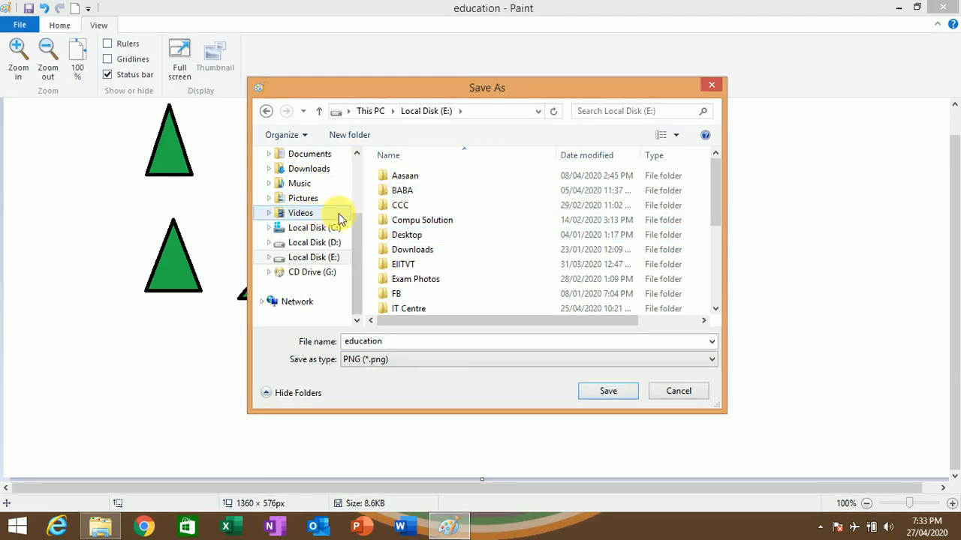
pyautogui.scroll(1, 358, 228)
pyautogui.click(304, 185)
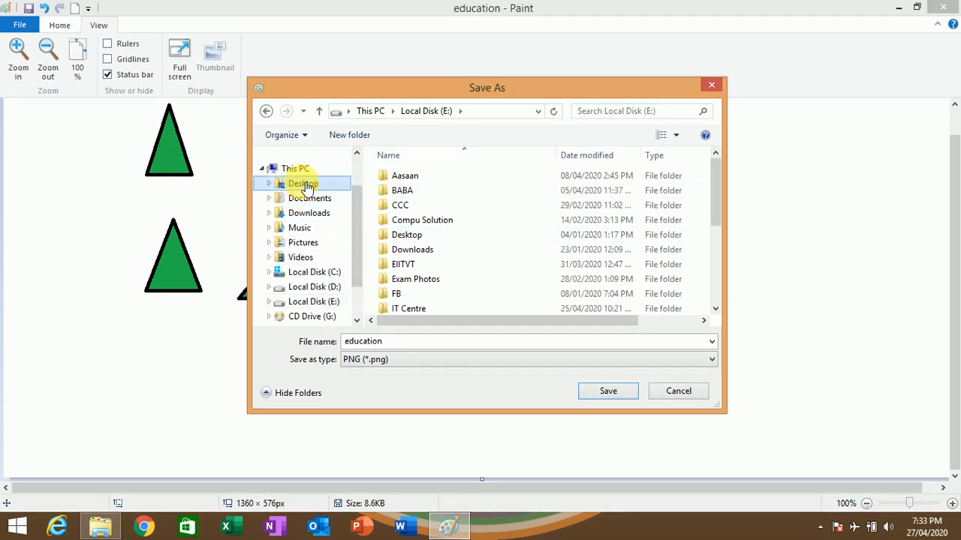
pyautogui.doubleClick(384, 341)
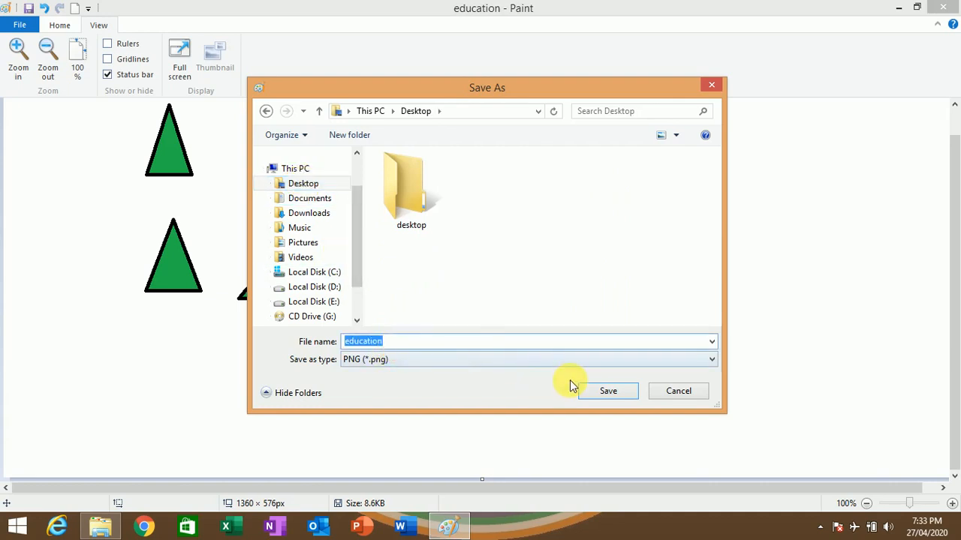
pyautogui.click(624, 393)
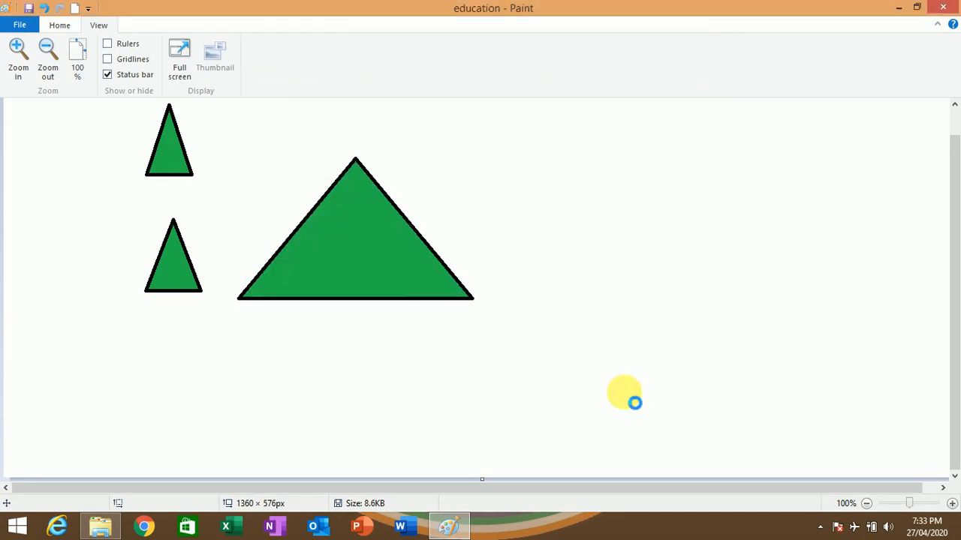
# - View the saved "education" picture from the desktop in Windows Photo Viewer, close it, and return to Paint
pyautogui.click(899, 8)
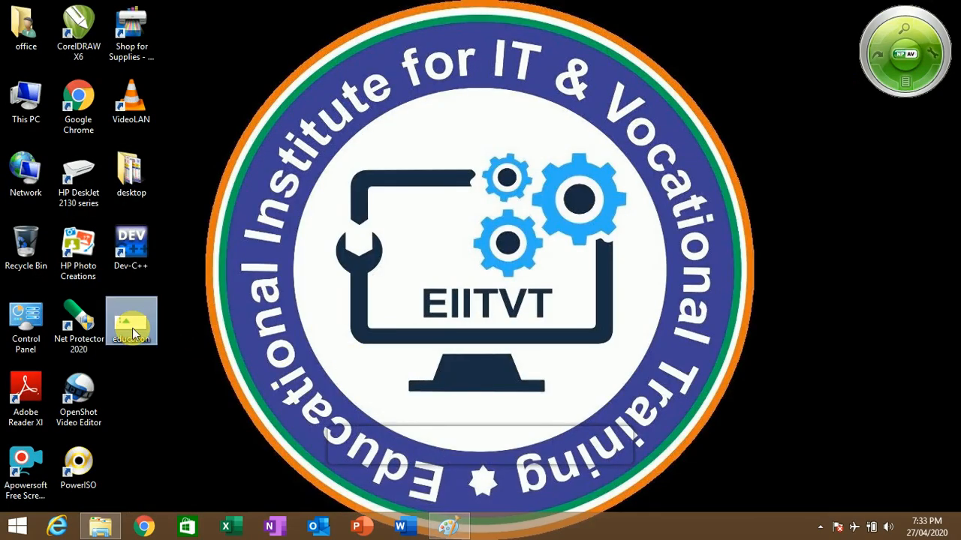
pyautogui.doubleClick(133, 333)
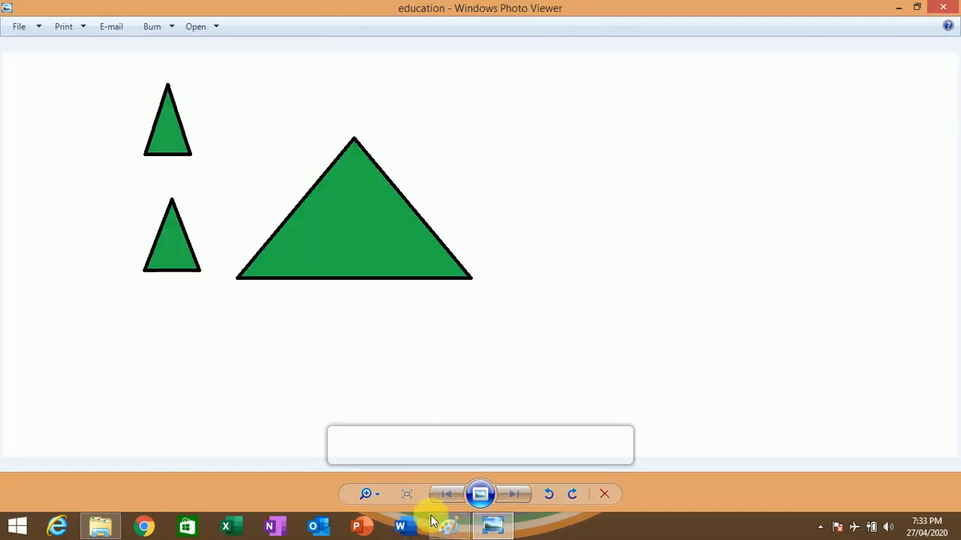
pyautogui.click(943, 7)
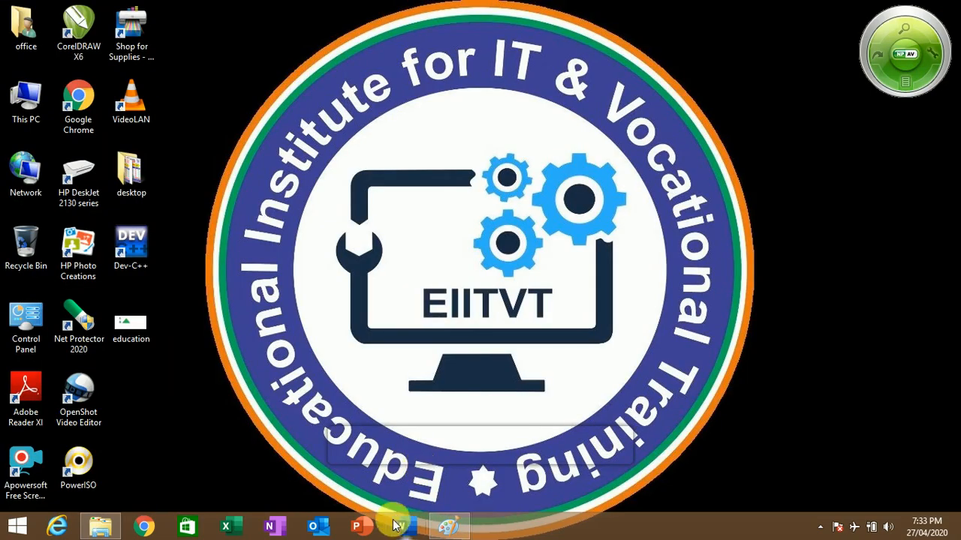
pyautogui.click(448, 526)
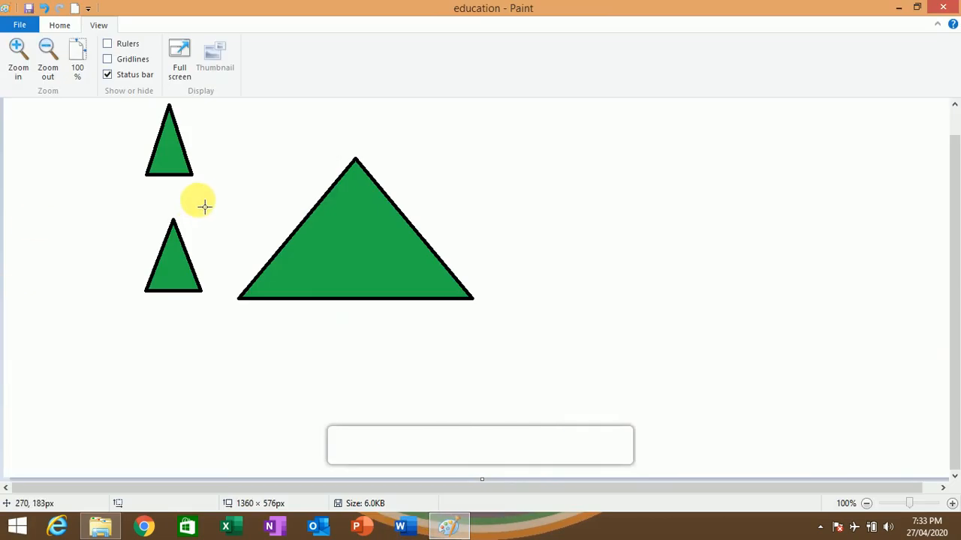
# - Draw a green five-point star with a black outline, about 155 × 97 px, beside the large triangle's upper right side
pyautogui.click(21, 25)
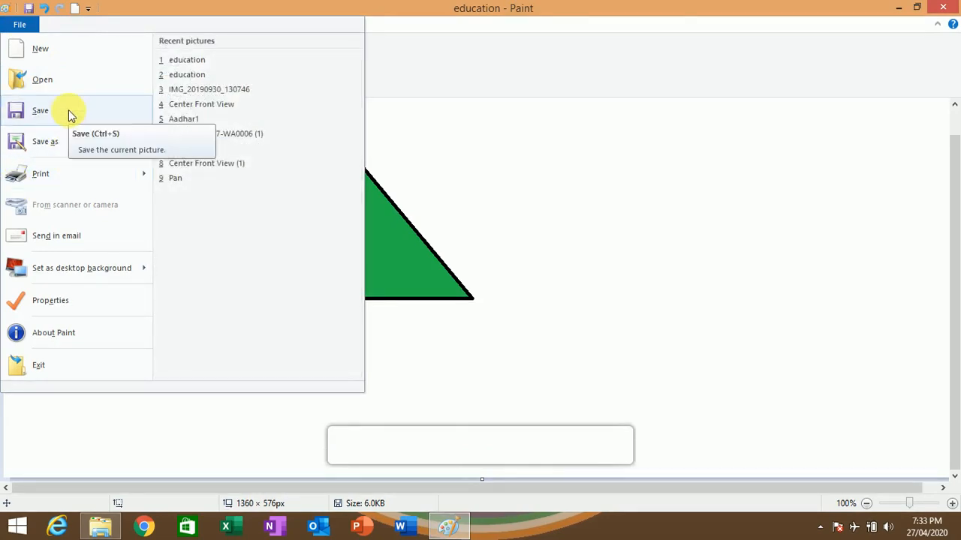
pyautogui.click(586, 148)
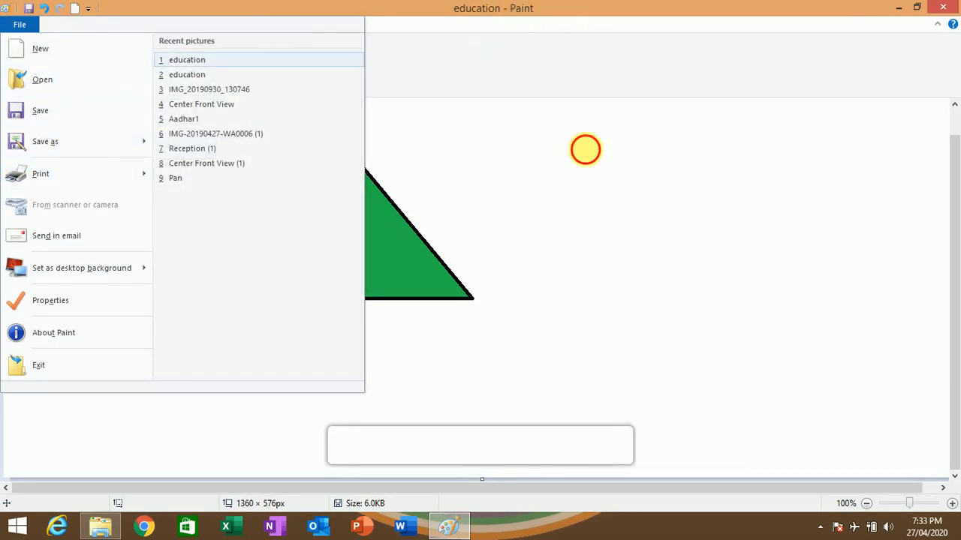
pyautogui.click(45, 25)
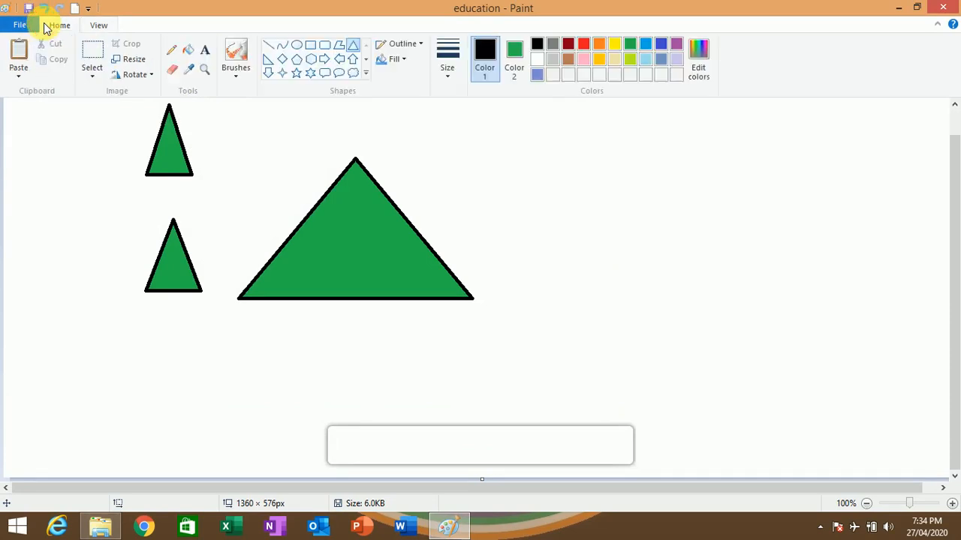
pyautogui.click(297, 73)
pyautogui.moveTo(436, 162); pyautogui.dragTo(544, 229)
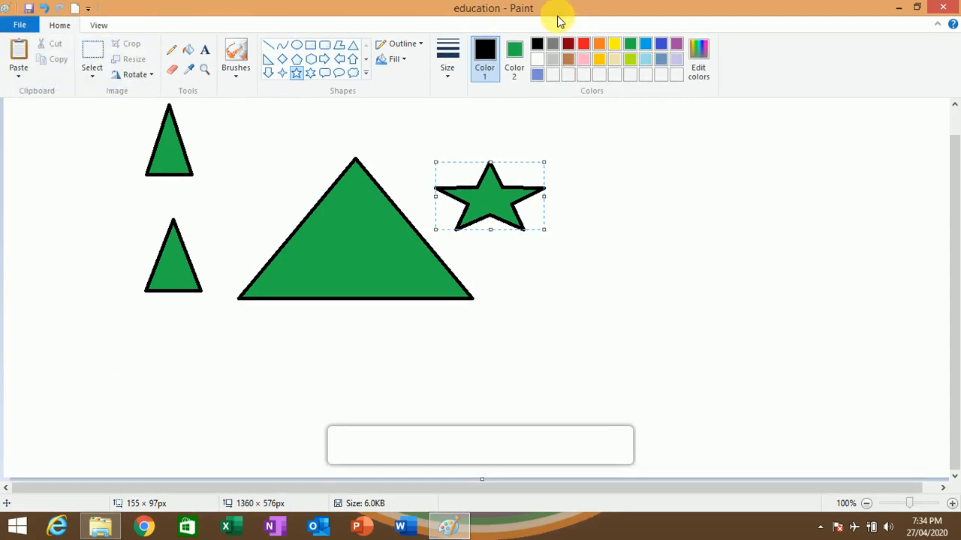
# - Save the drawing as a new PNG file named "education1" on the Desktop
pyautogui.click(24, 26)
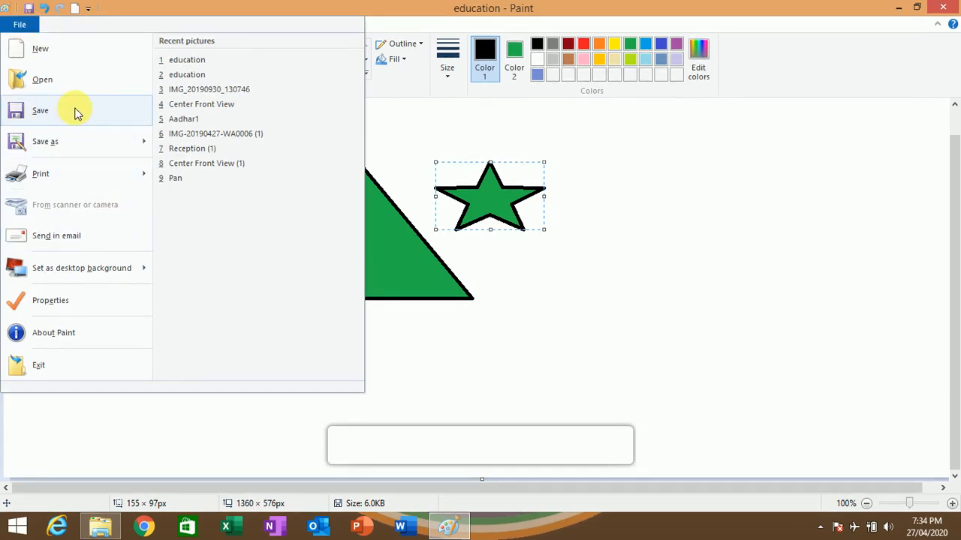
pyautogui.click(76, 141)
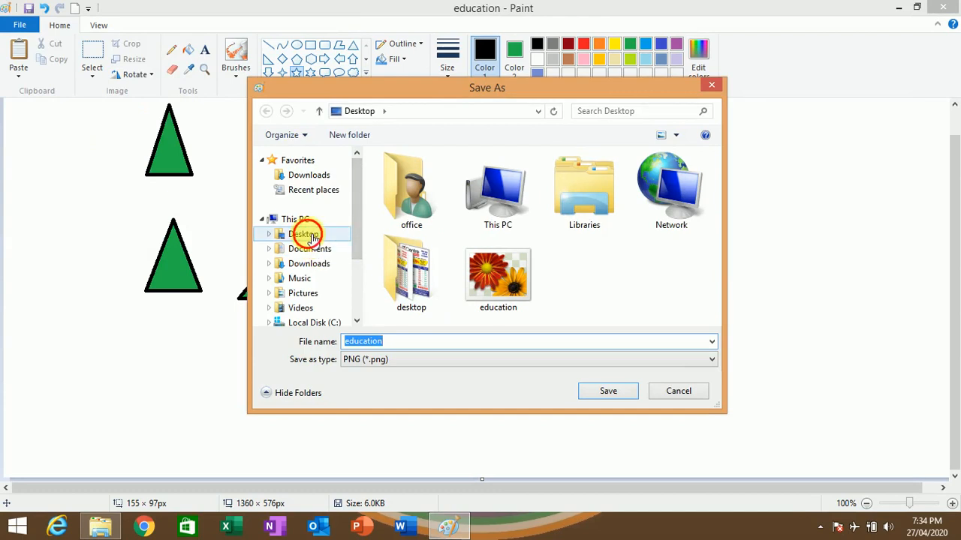
pyautogui.click(304, 234)
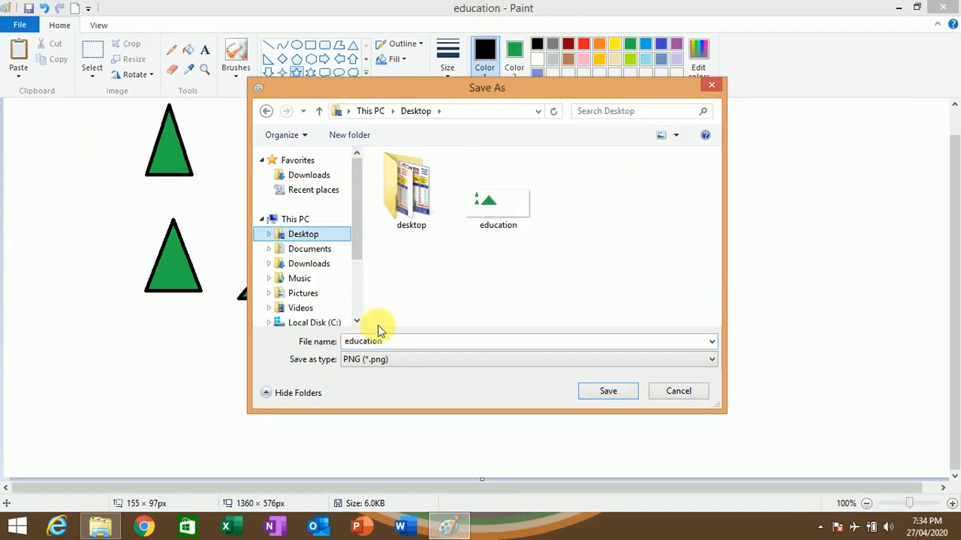
pyautogui.doubleClick(406, 342)
pyautogui.press('BackSpace')
pyautogui.write('1')
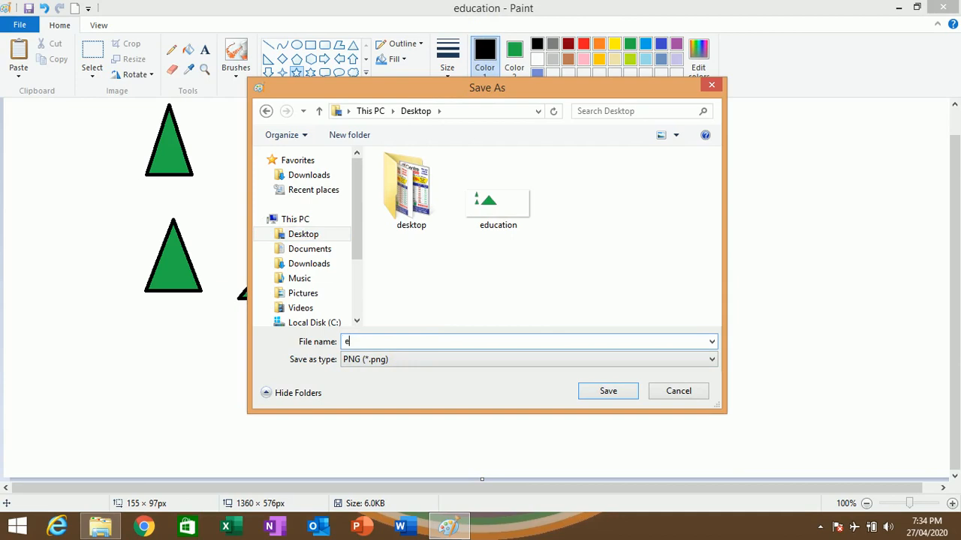
pyautogui.write('ducation')
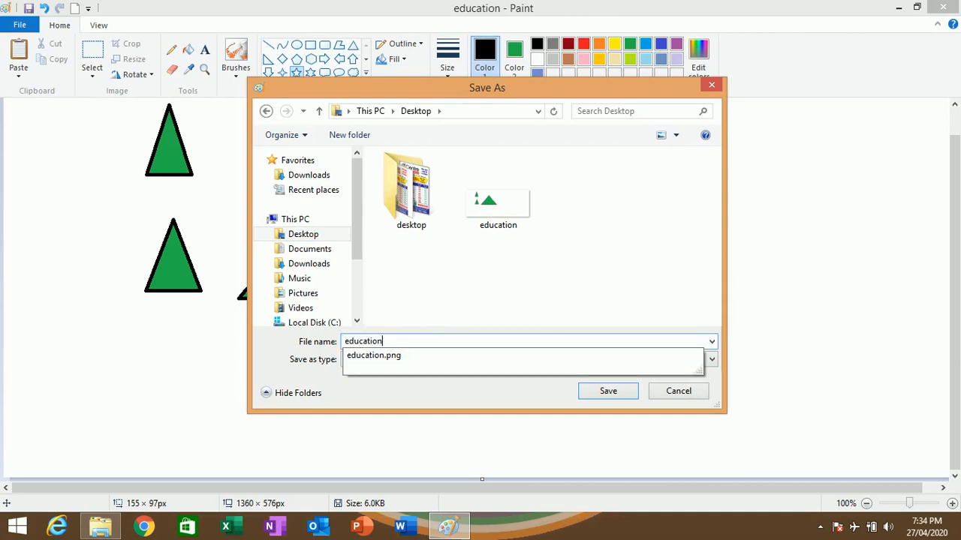
pyautogui.click(403, 344)
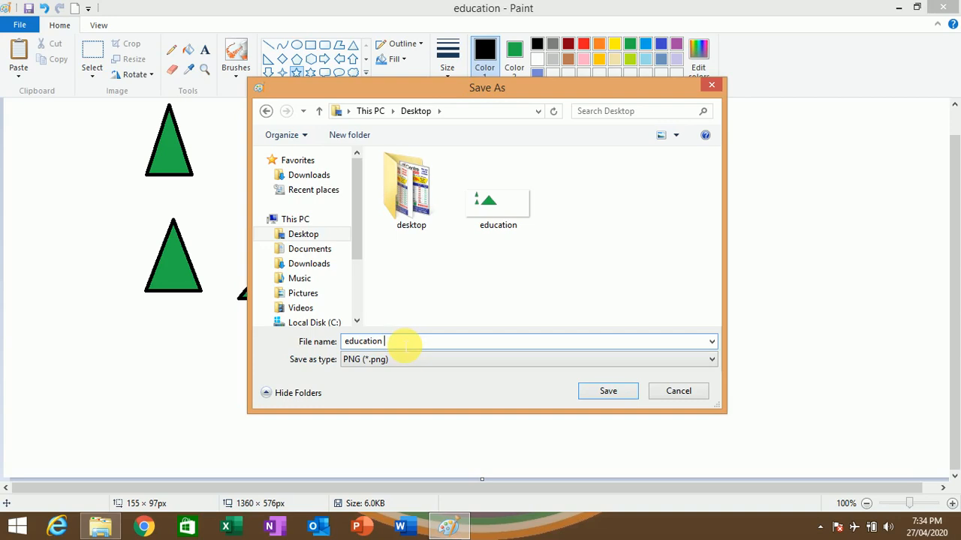
pyautogui.write('1')
pyautogui.press('BackSpace')
pyautogui.press('BackSpace')
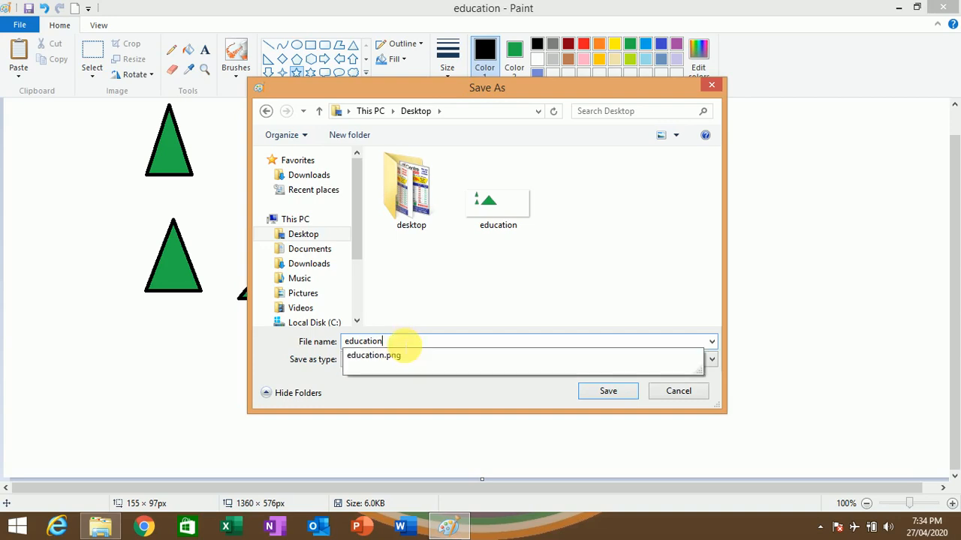
pyautogui.write('1')
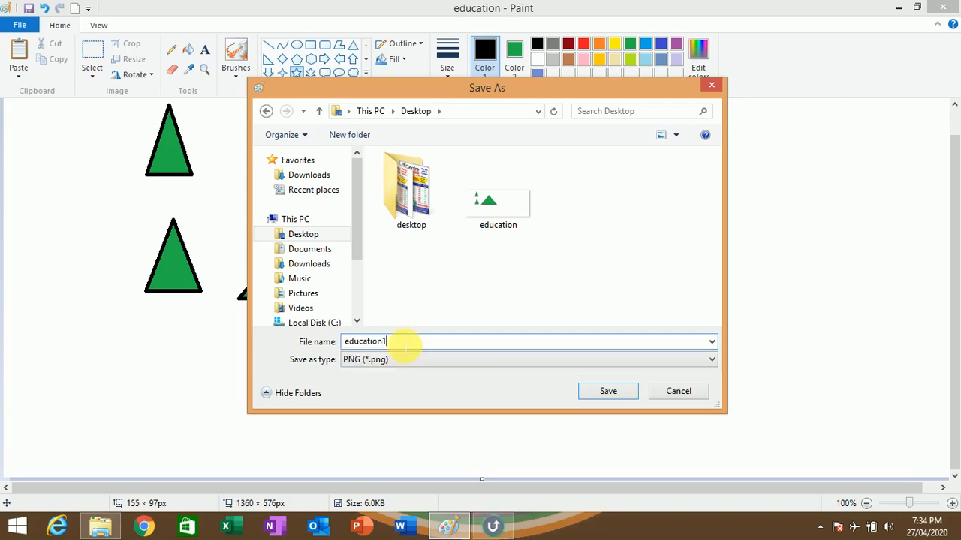
pyautogui.click(620, 391)
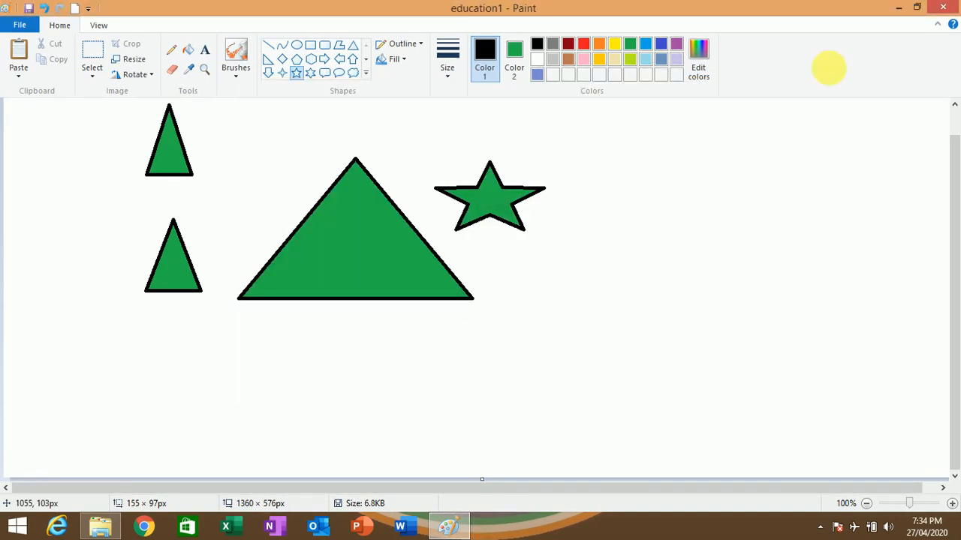
# - Close Paint, view the desktop picture "education1" in Windows Photo Viewer, review the programs offered for opening it, and close the viewer
pyautogui.click(945, 6)
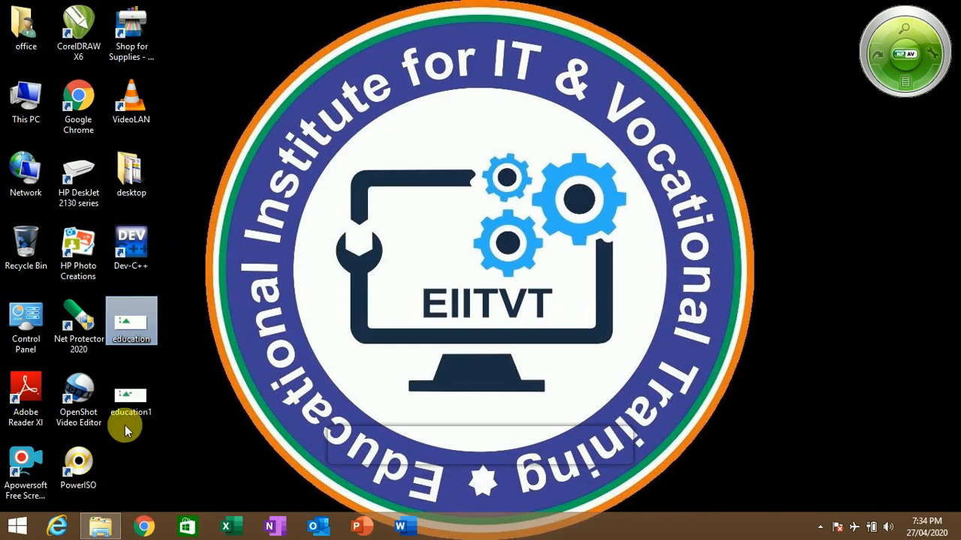
pyautogui.doubleClick(132, 406)
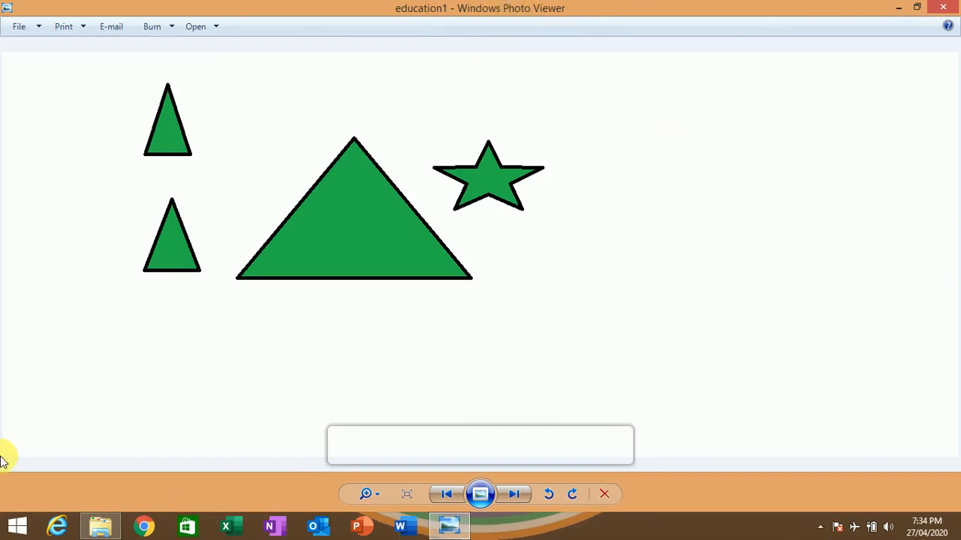
pyautogui.click(213, 28)
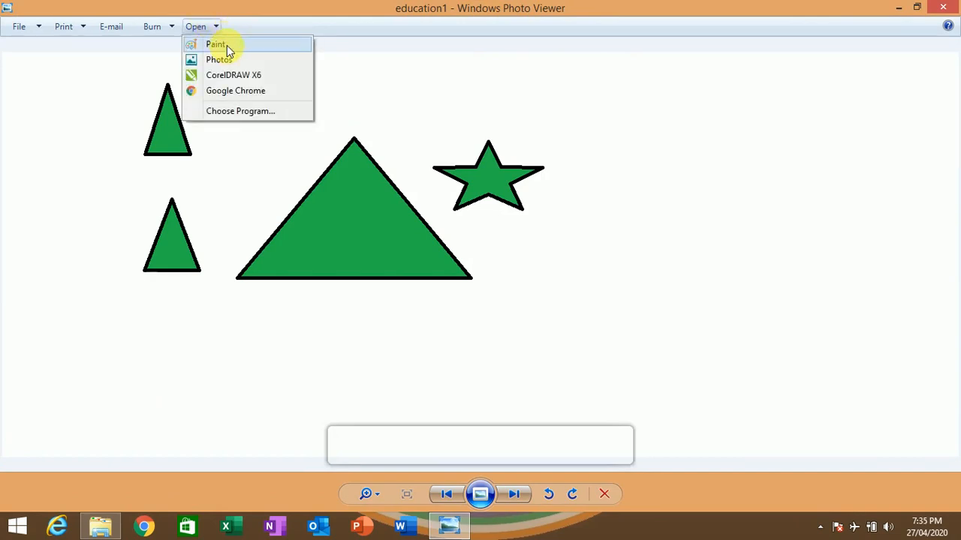
pyautogui.click(942, 7)
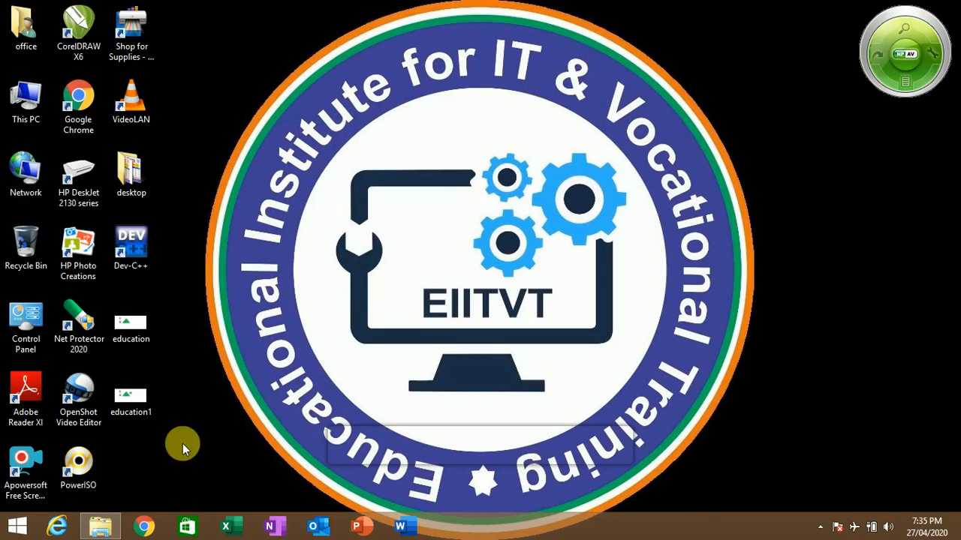
# - Launch Paint again with the Run command "mspaint"
pyautogui.press('super')
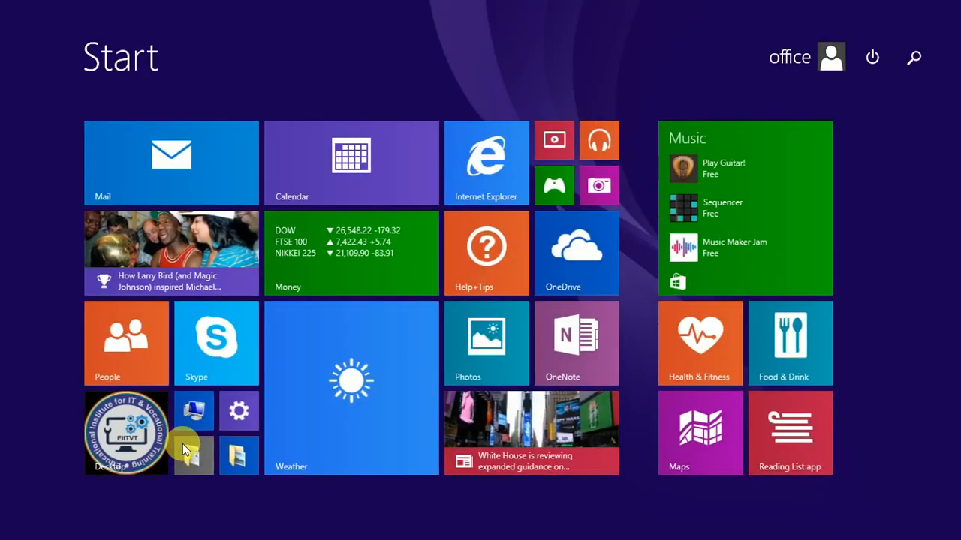
pyautogui.press('super')
pyautogui.press('super+r')
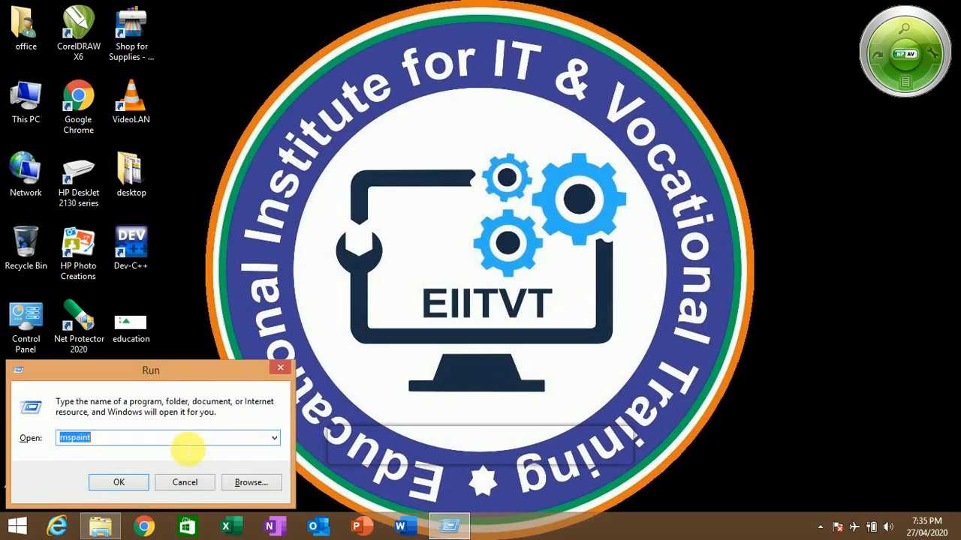
pyautogui.click(133, 488)
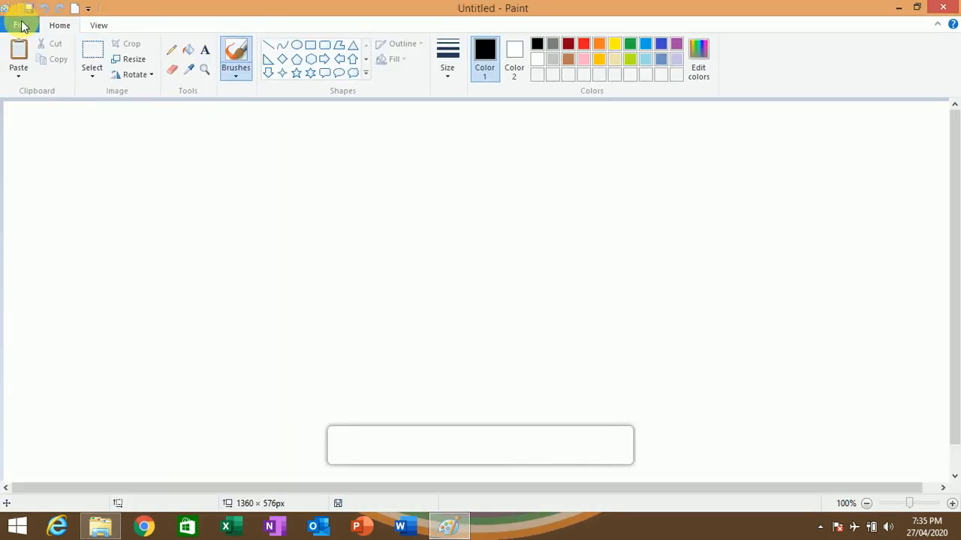
# - Open the picture "education1" from the Desktop folder
pyautogui.click(19, 25)
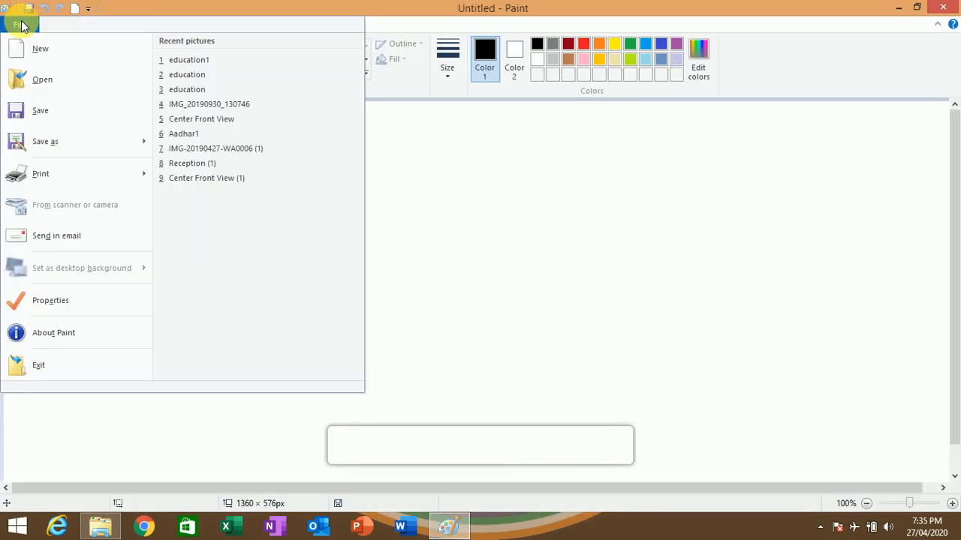
pyautogui.click(58, 75)
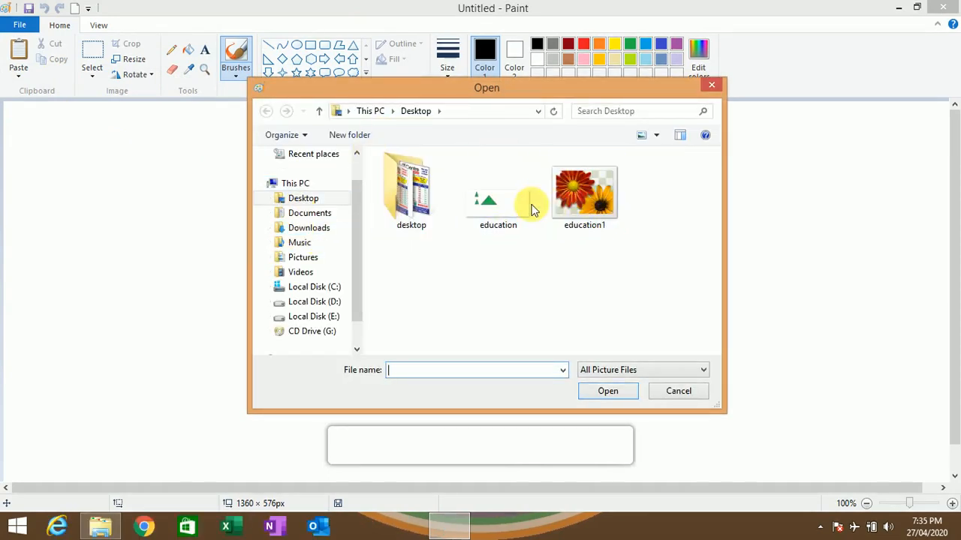
pyautogui.click(575, 204)
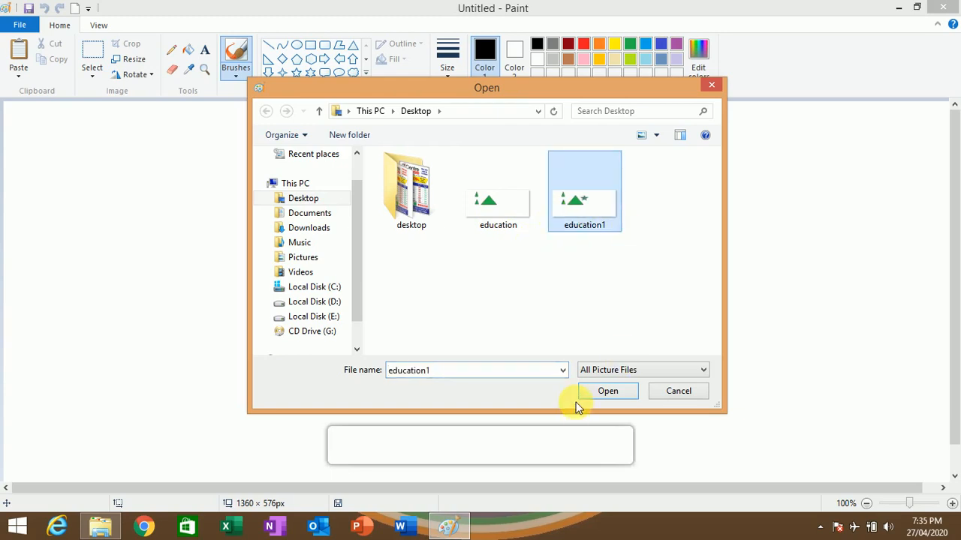
pyautogui.click(594, 392)
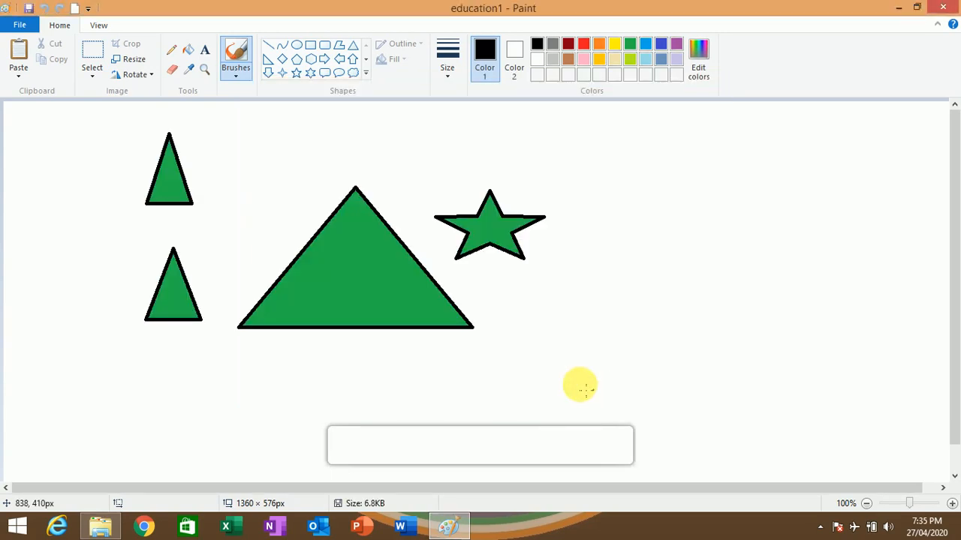
# - Review the print, email and desktop background commands, and examine the image properties without changing them
pyautogui.click(20, 24)
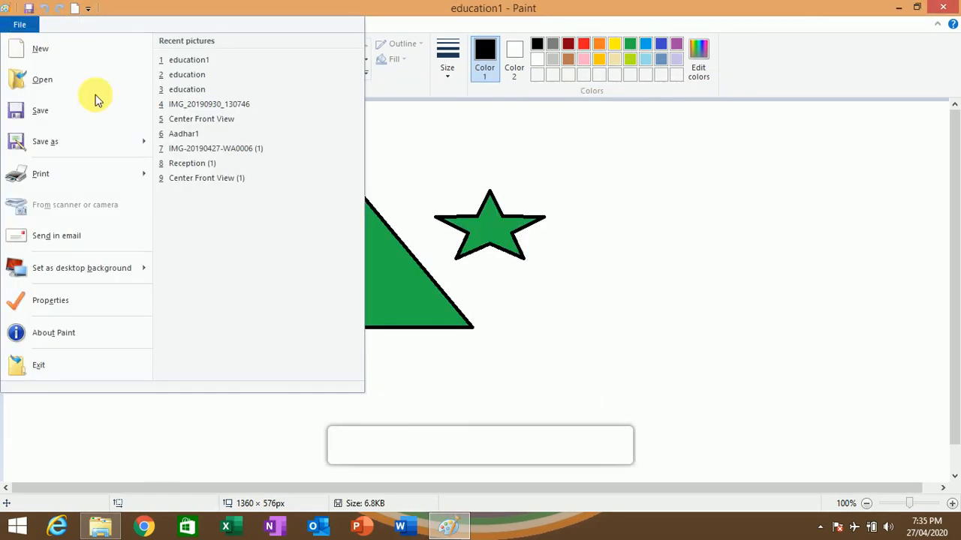
pyautogui.moveTo(66, 180)
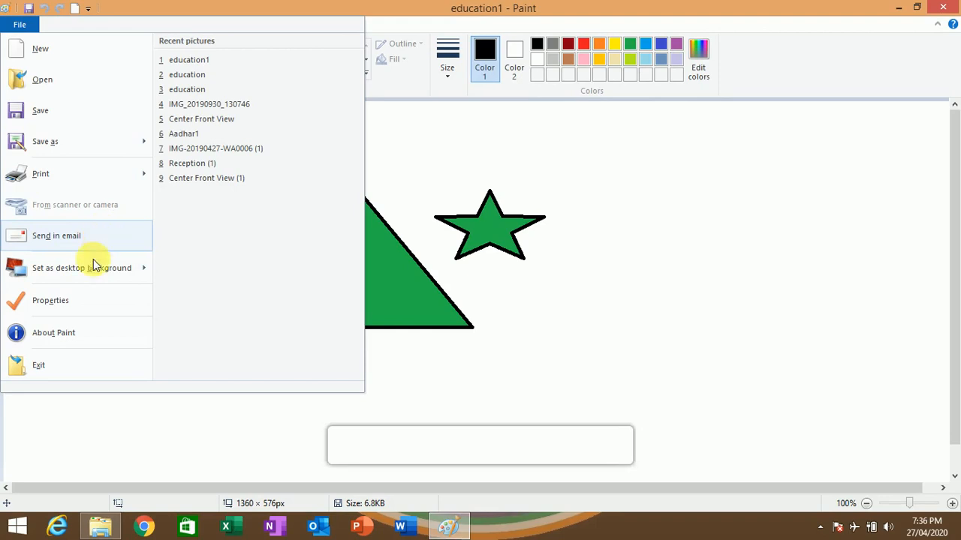
pyautogui.moveTo(93, 277)
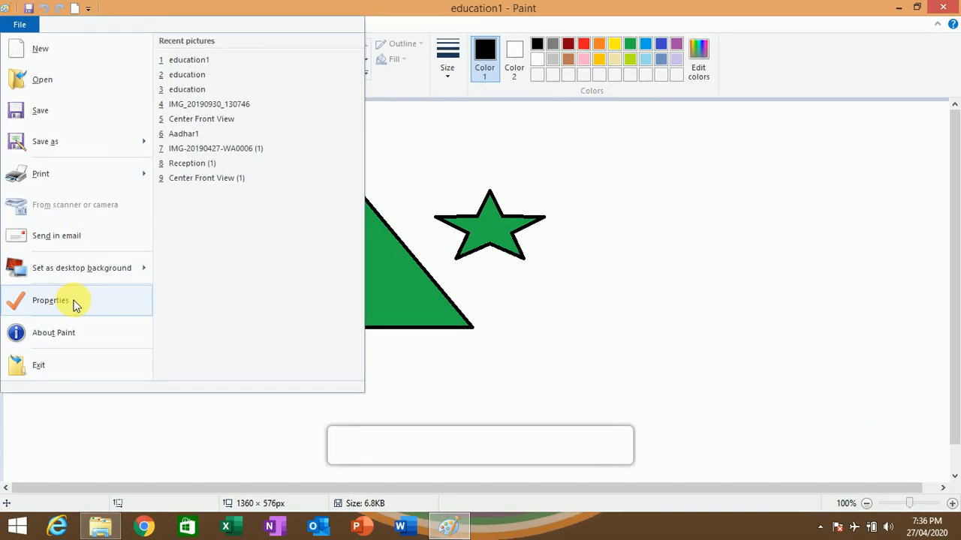
pyautogui.click(50, 300)
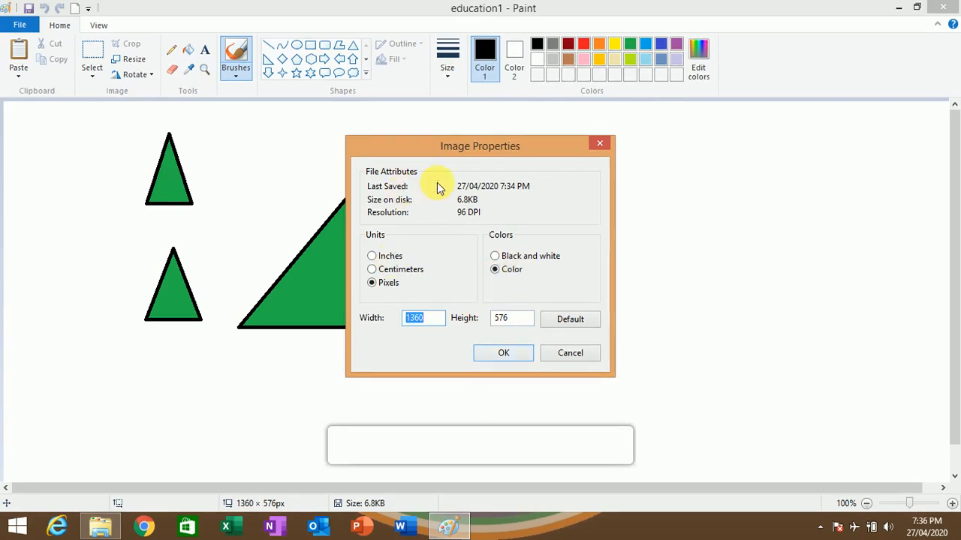
pyautogui.click(572, 352)
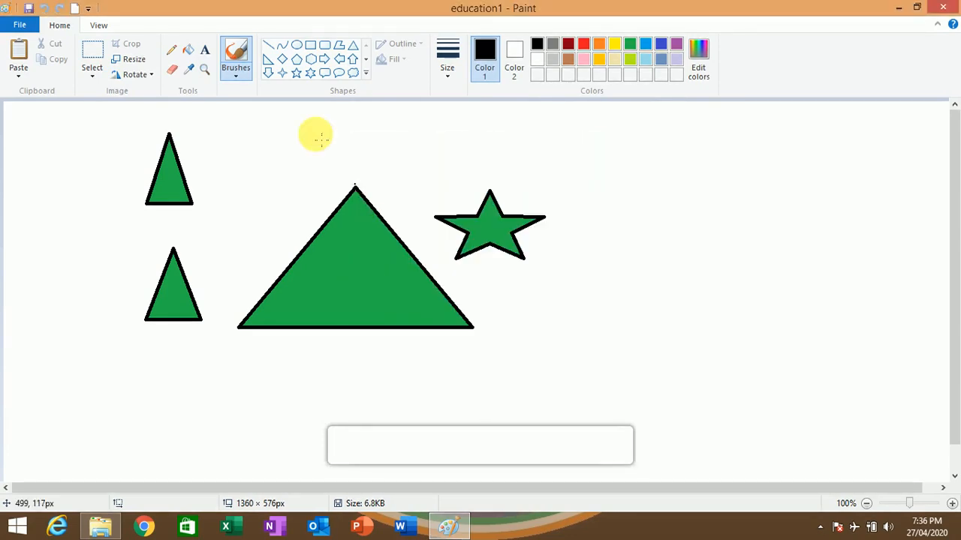
# - View the About Paint version and licence information, close it, and review the Exit command
pyautogui.click(21, 25)
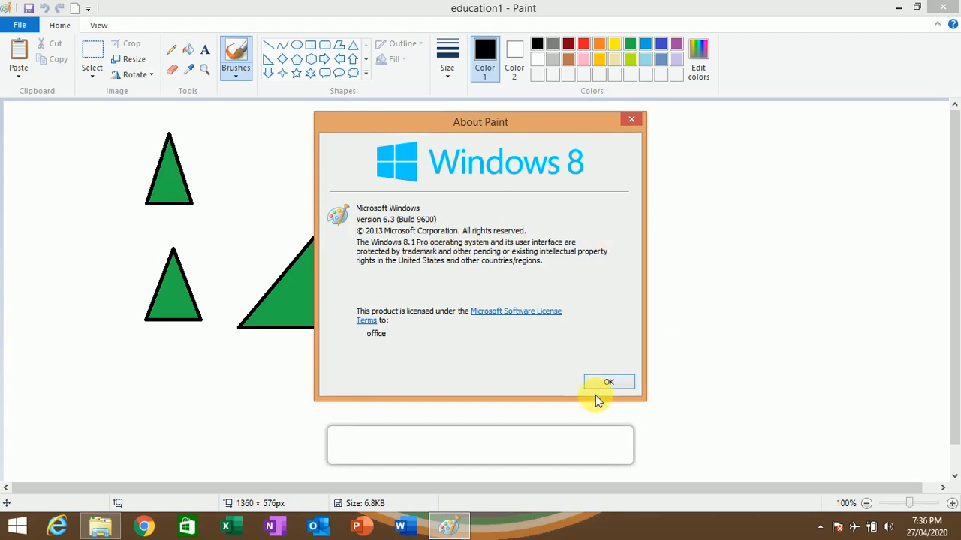
pyautogui.click(611, 382)
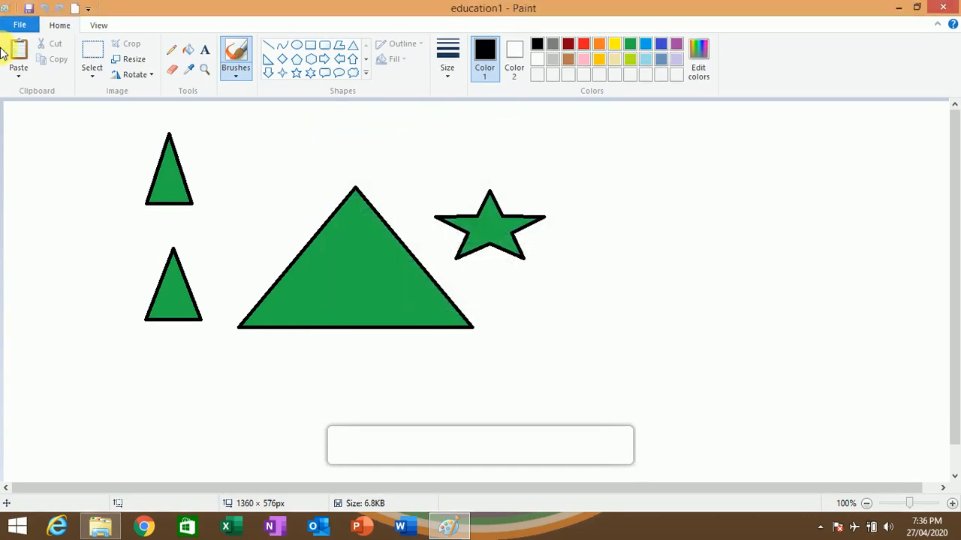
pyautogui.click(14, 71)
pyautogui.click(39, 154)
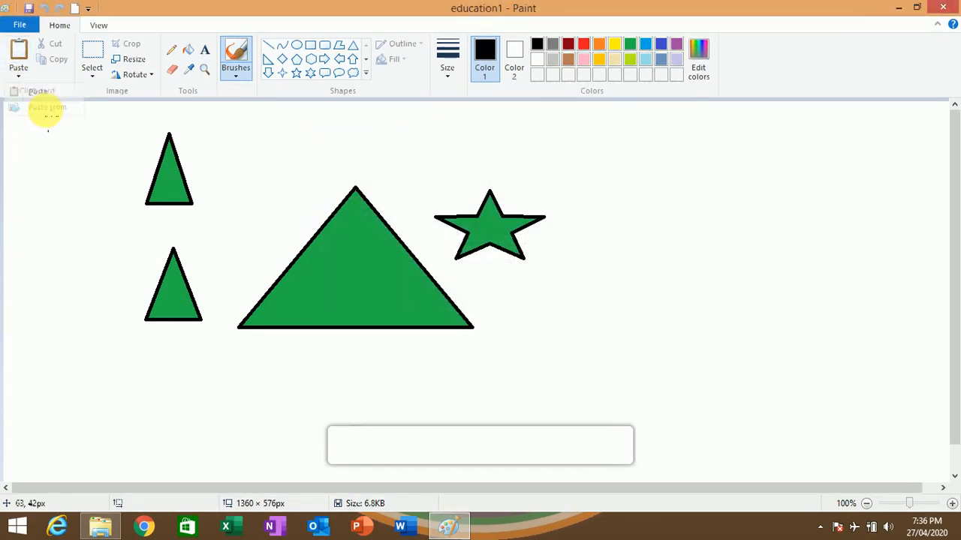
pyautogui.click(19, 25)
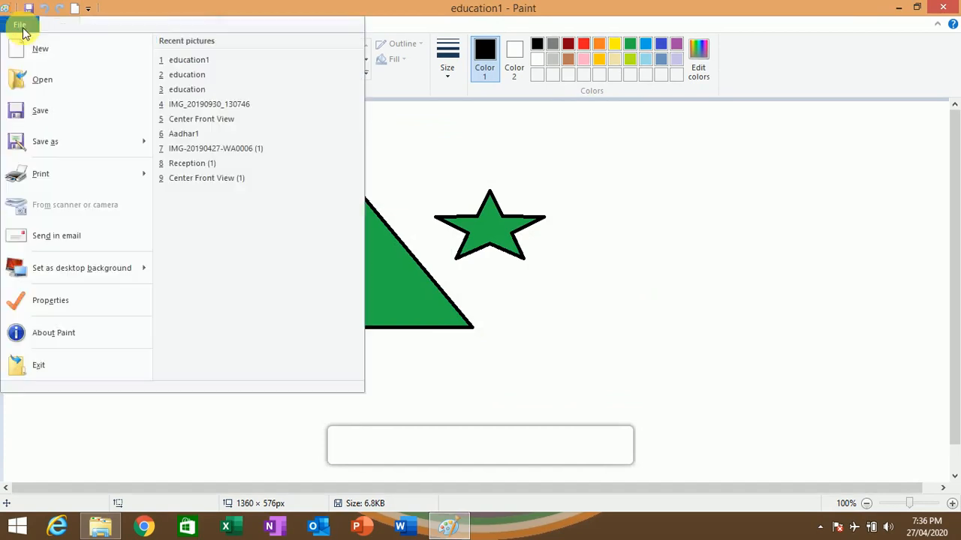
pyautogui.click(37, 369)
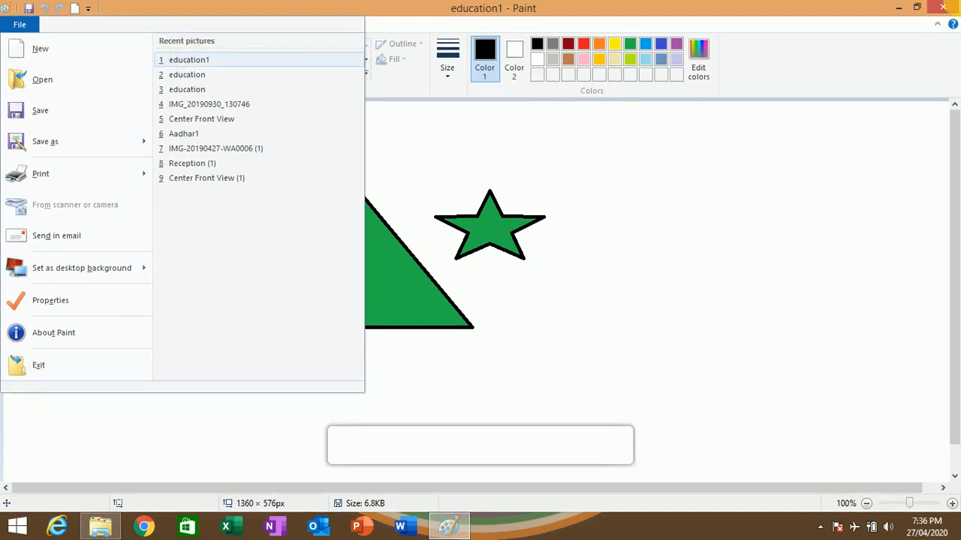